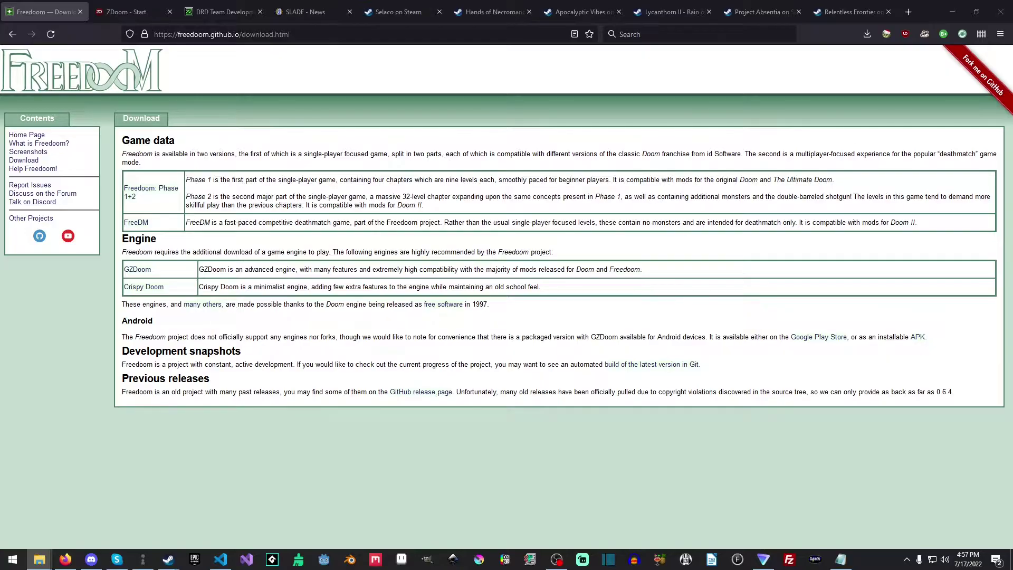
Go from the ZDoom start page to the Selaco Steam store page and show its third screenshot.
click(129, 11)
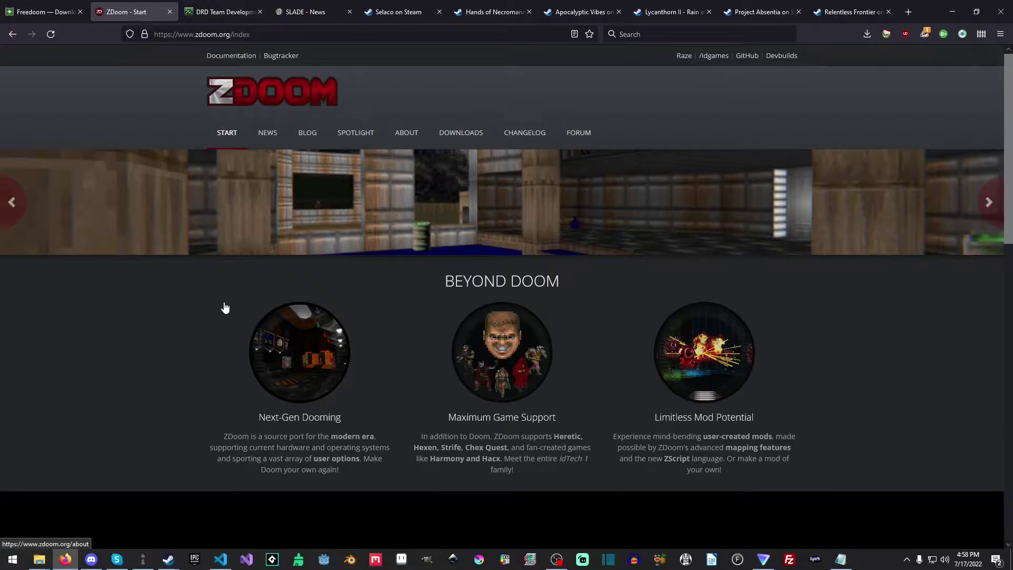
click(385, 20)
click(429, 393)
Page through the Selaco screenshots full-size to the last one, then back to 7 of 8.
click(420, 322)
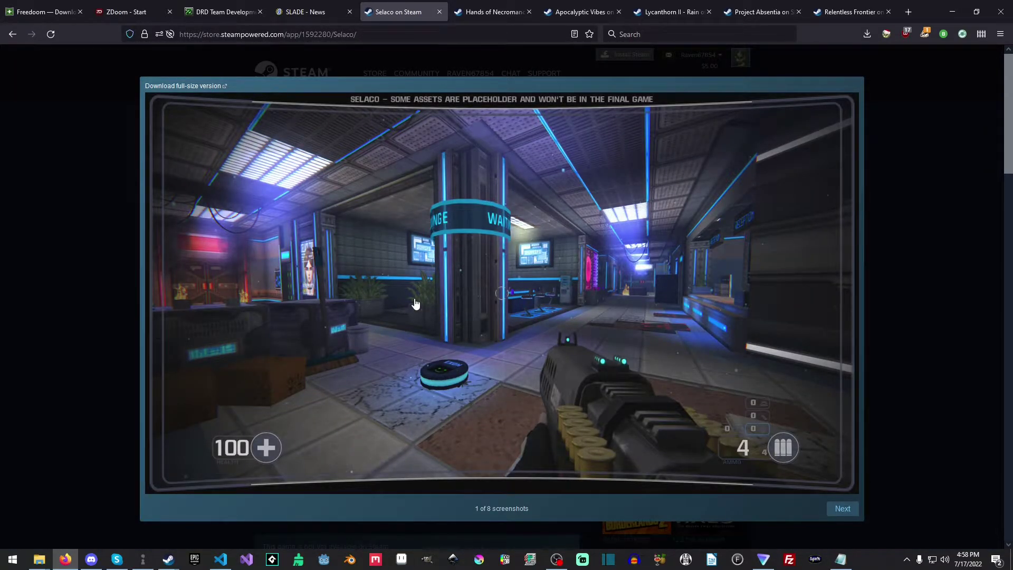
click(416, 304)
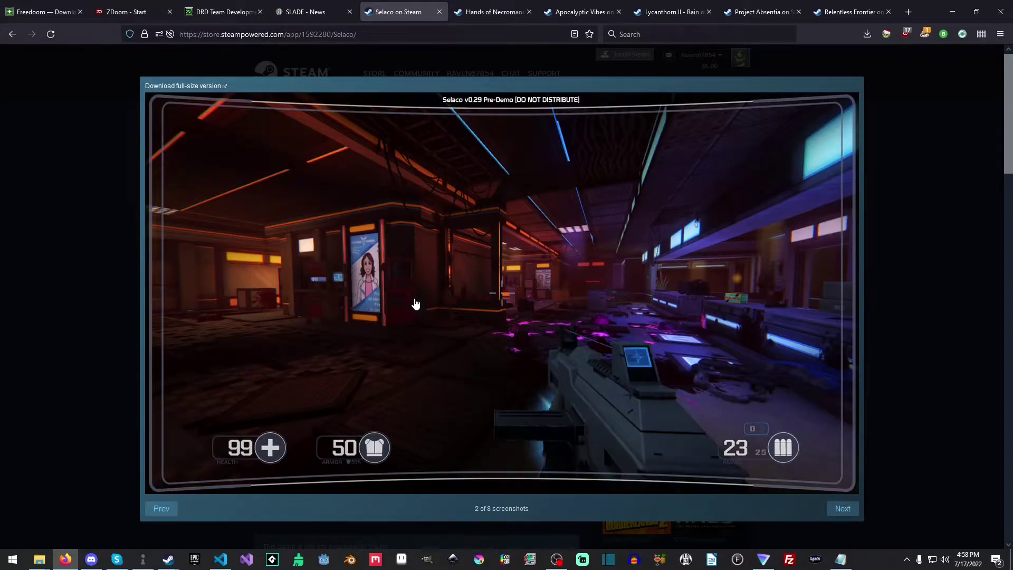
click(416, 304)
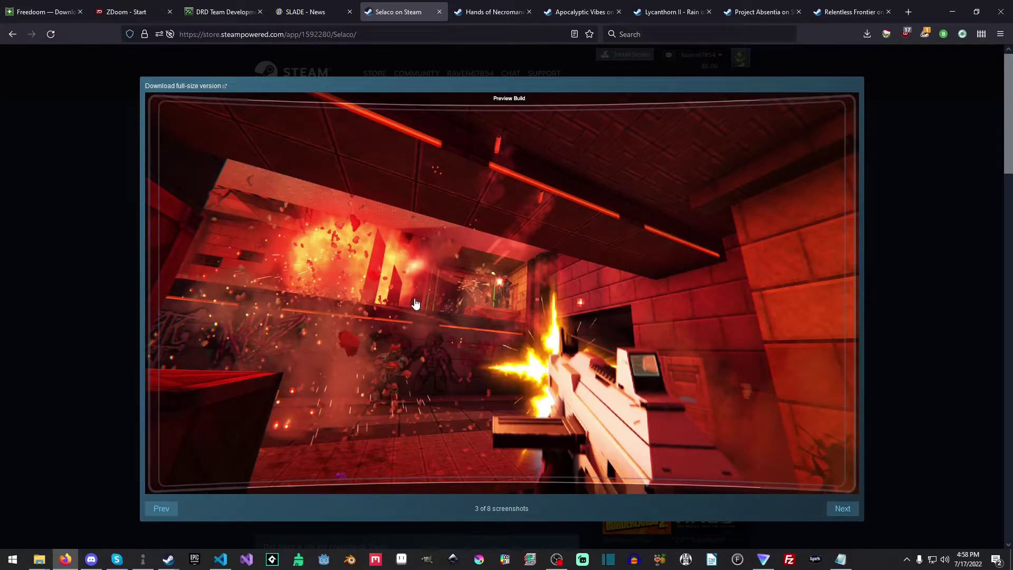
click(416, 304)
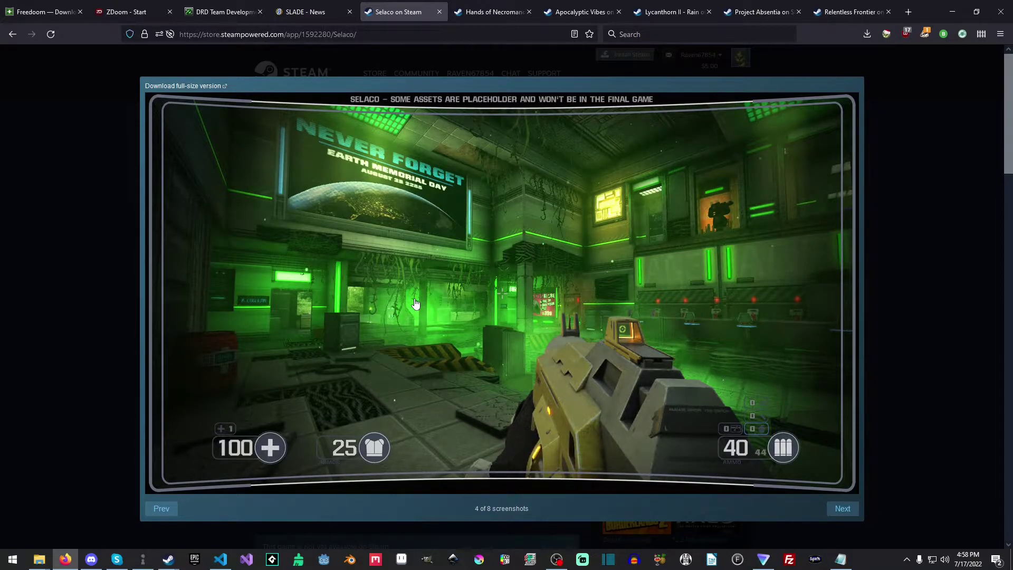
click(416, 303)
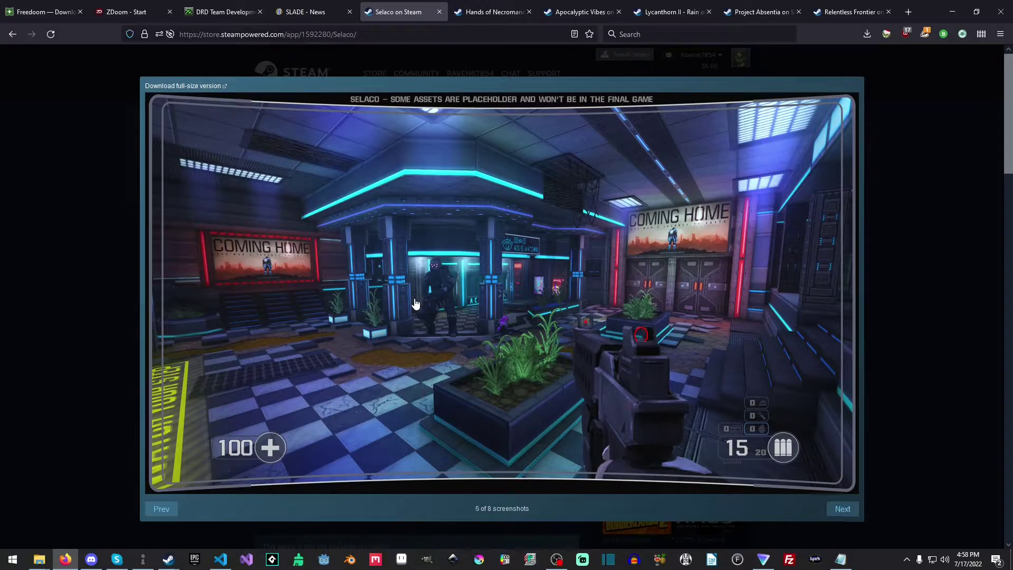
click(416, 304)
click(415, 304)
key(Left)
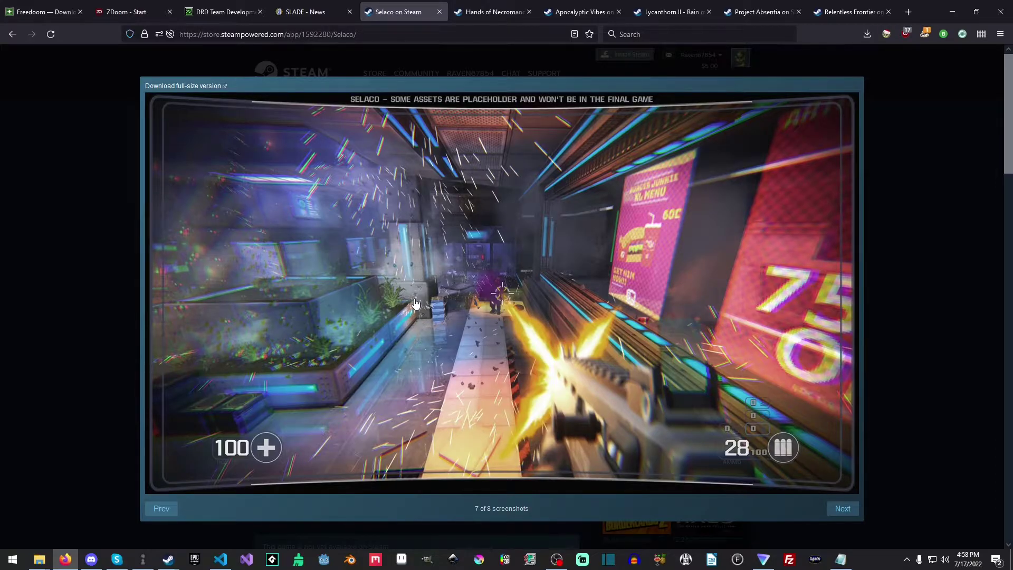
Open the Hands of Necromancy demon screenshot full-size and step back to screenshot 14 of 20.
key(ctrl+Tab)
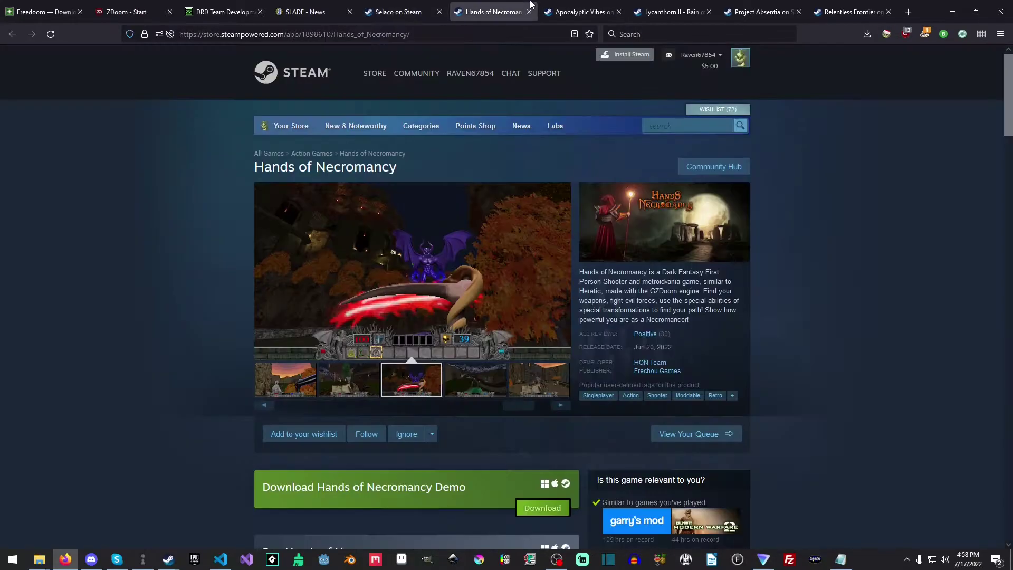
click(364, 248)
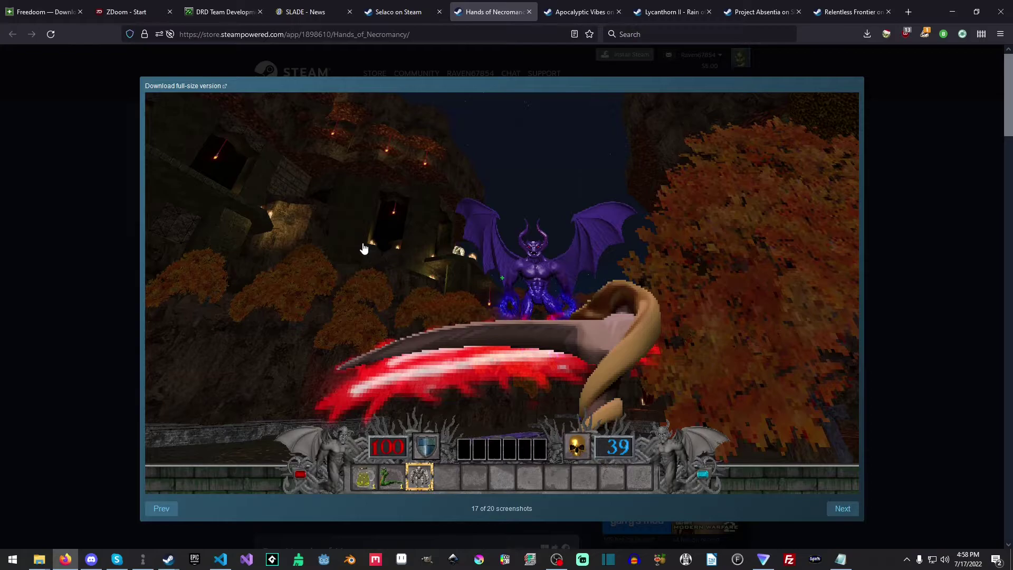
key(Left)
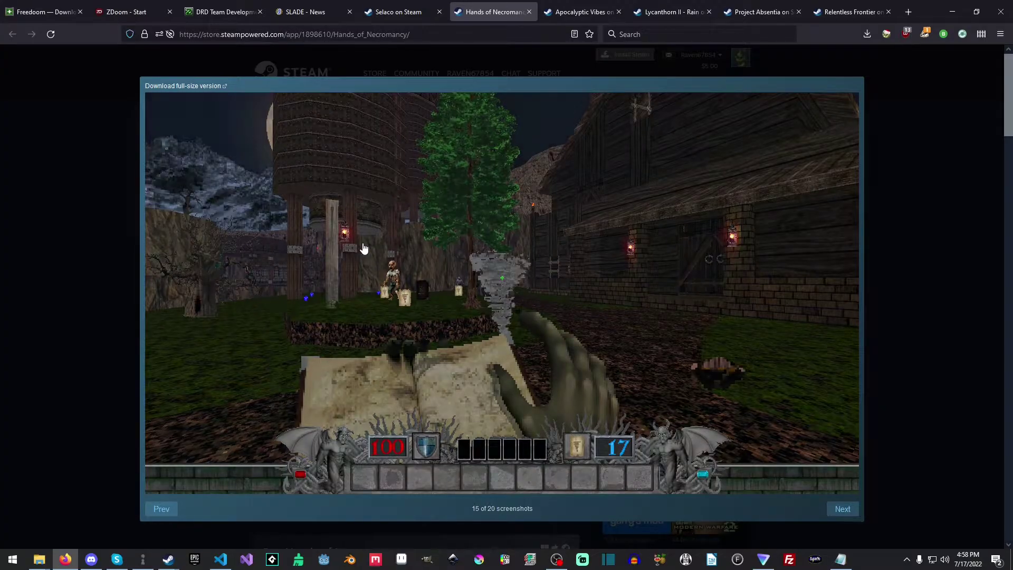
key(Left)
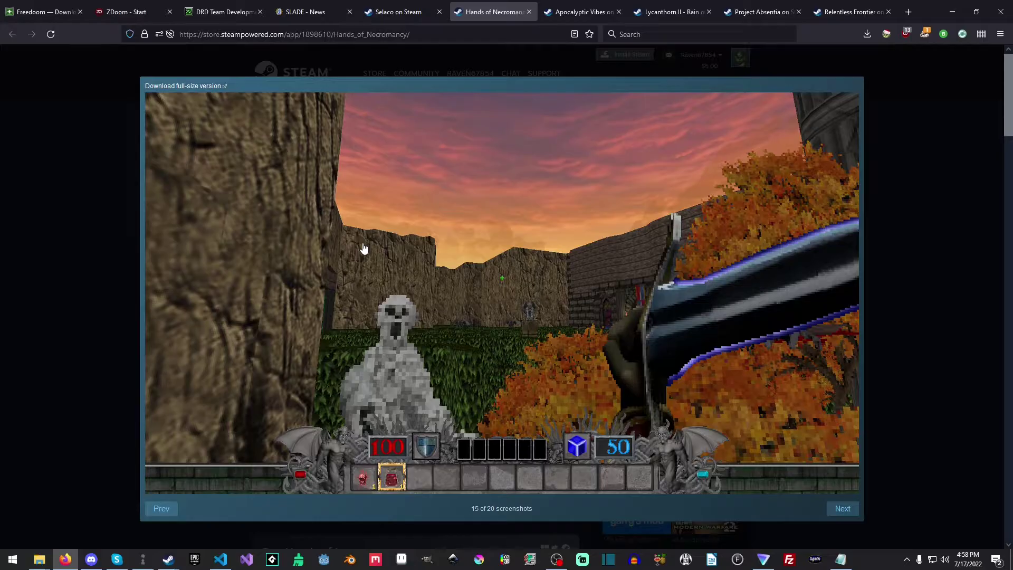
key(Left)
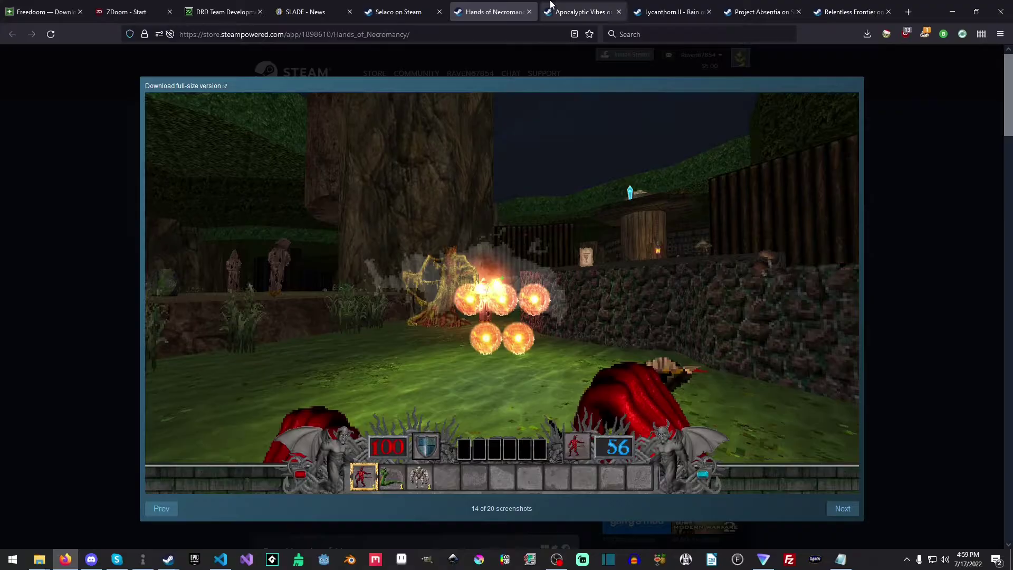
Open the Apocalyptic Vibes cabin screenshot full-size and advance to the stormy rooftop, 7 of 11.
click(581, 11)
click(359, 393)
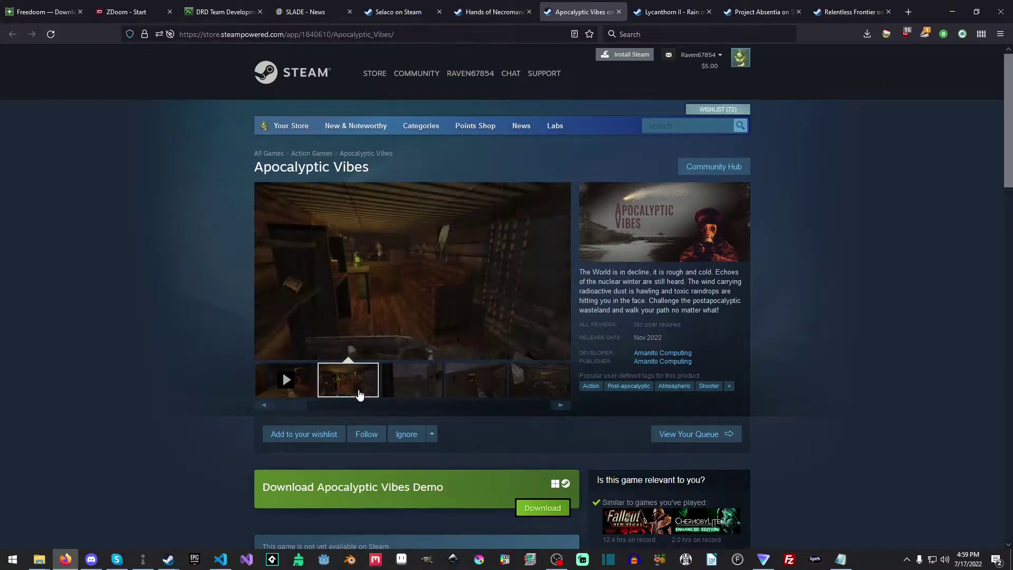
click(382, 320)
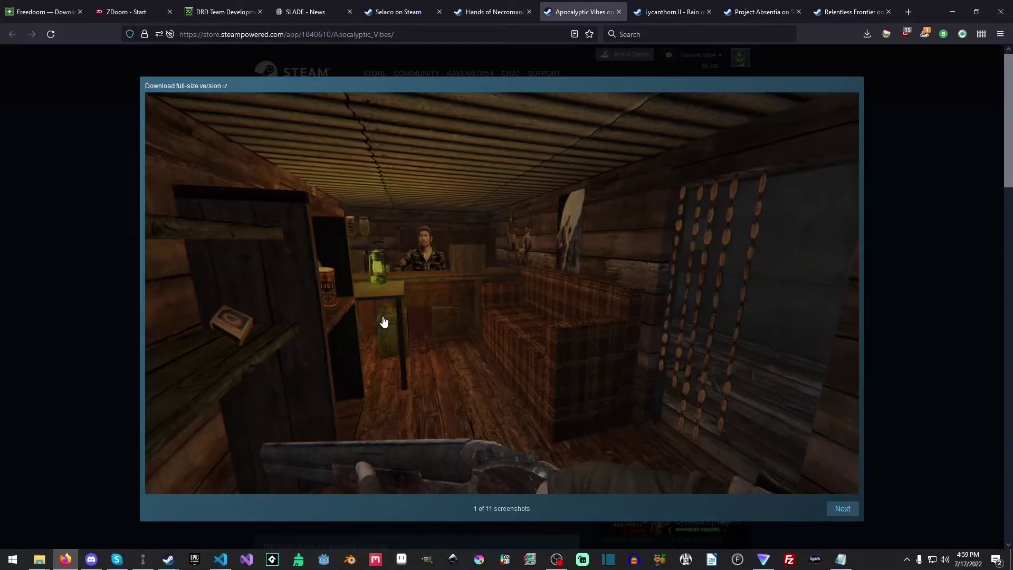
click(383, 322)
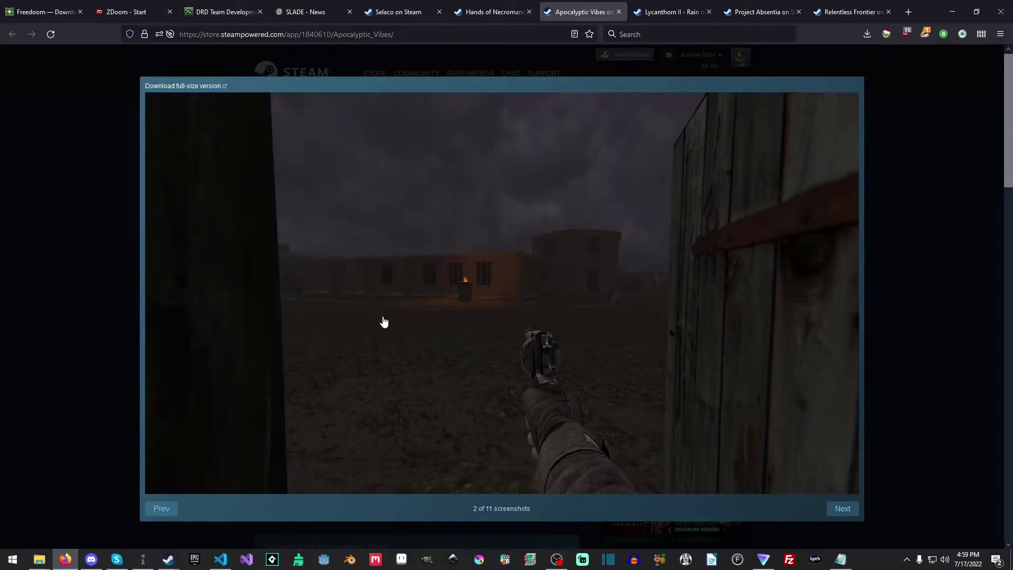
click(383, 322)
click(384, 322)
click(384, 322)
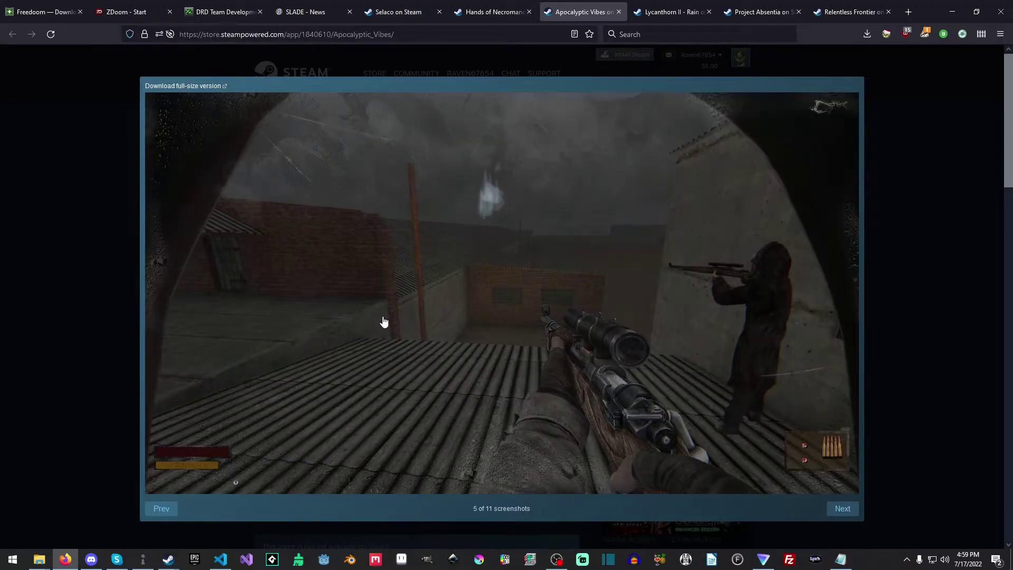
click(383, 322)
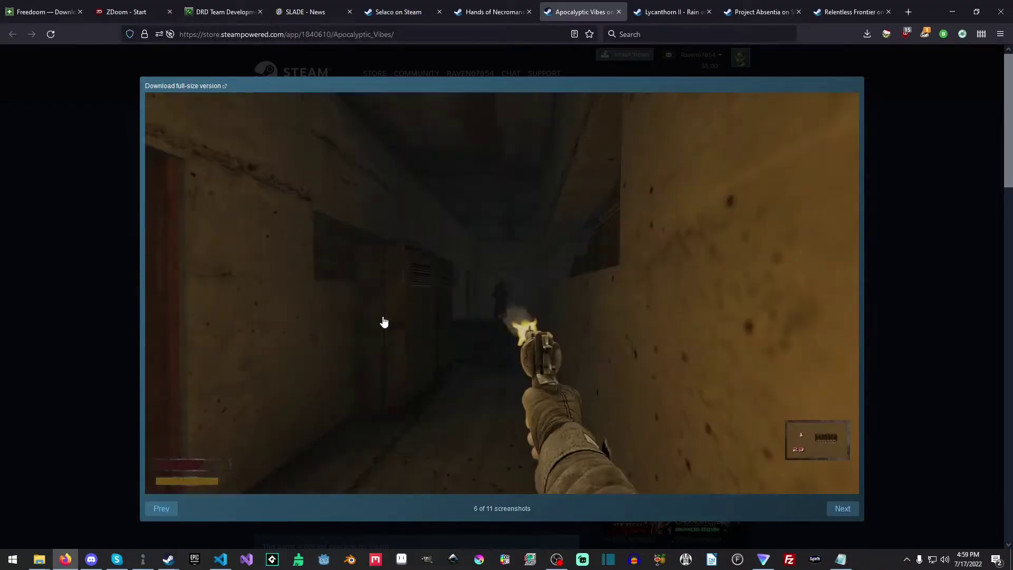
click(383, 322)
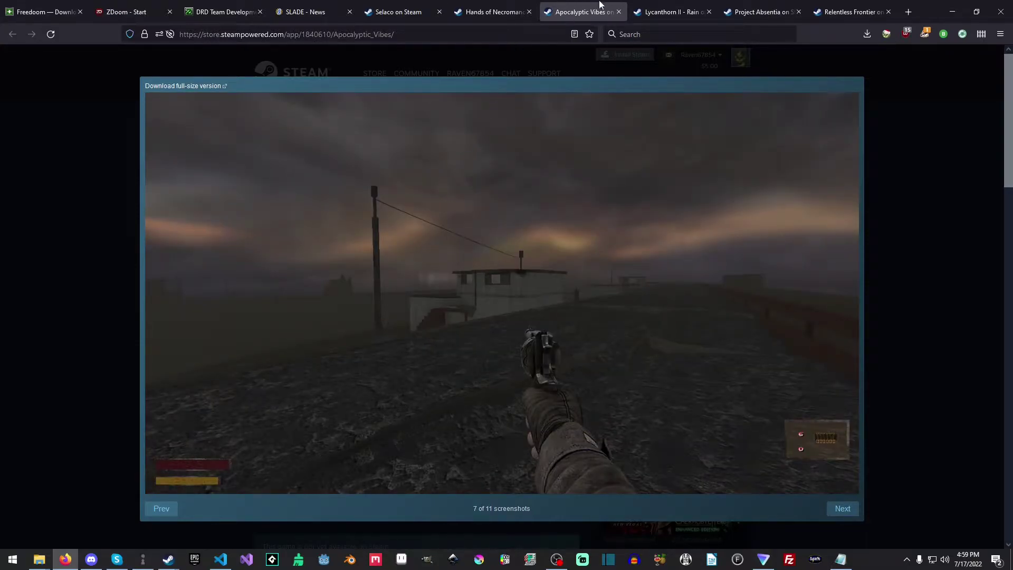
Browse the Lycanthorn II mountain, forest, corridor and snow screenshots, ending back on the mountain.
key(ctrl+Tab)
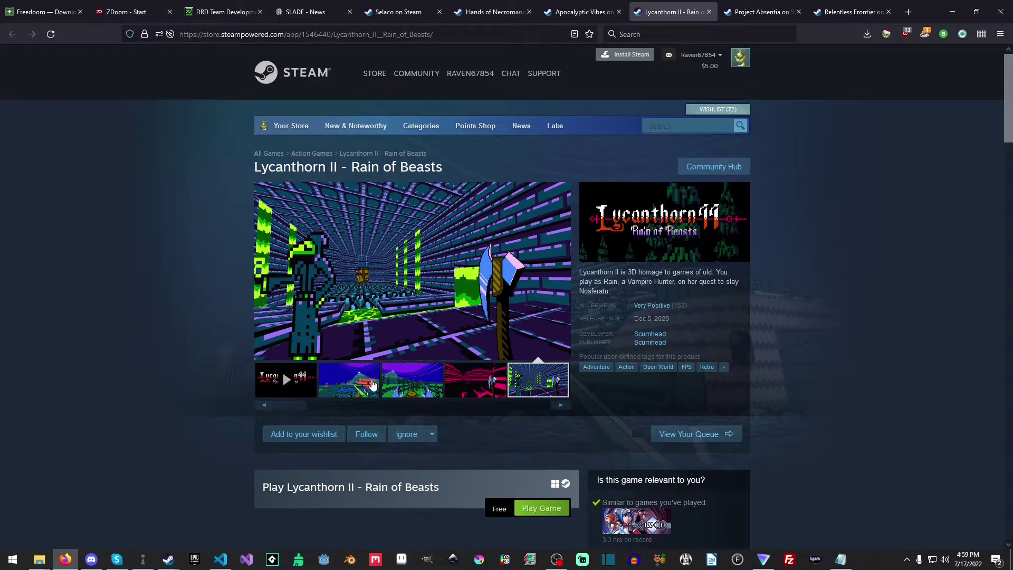
click(373, 383)
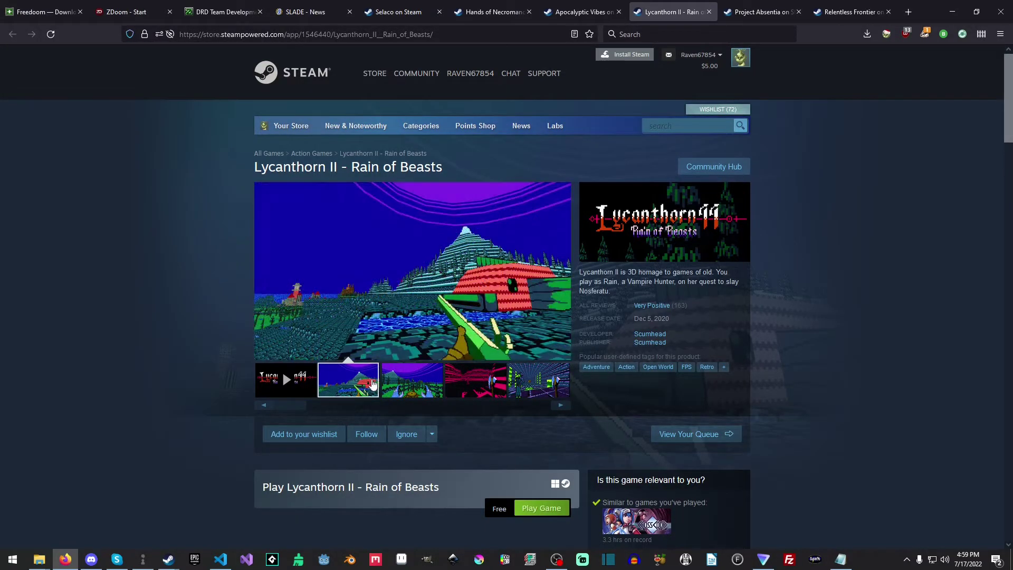
click(405, 382)
scroll(217, 344, down, 5)
scroll(217, 343, up, 5)
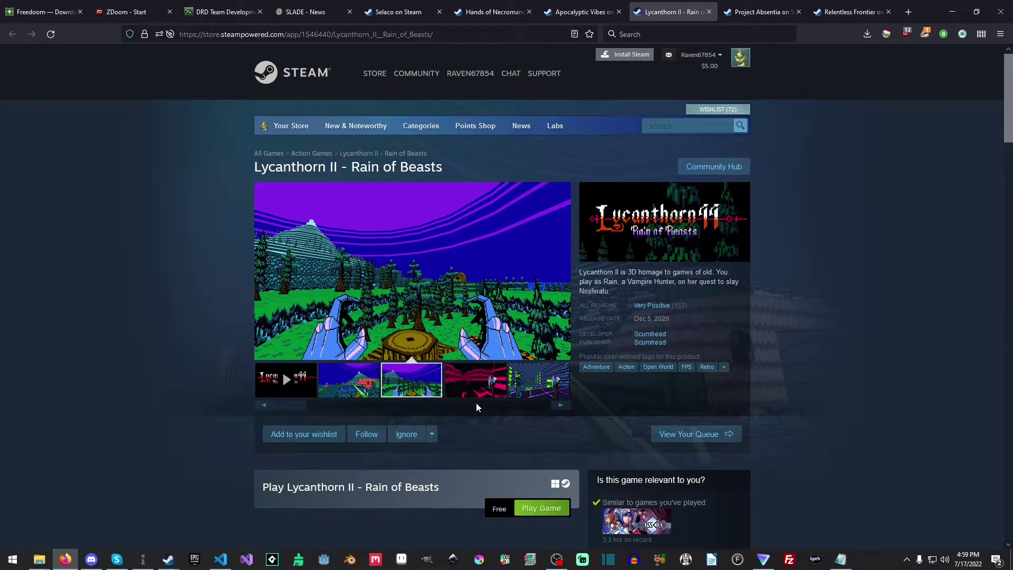
click(465, 387)
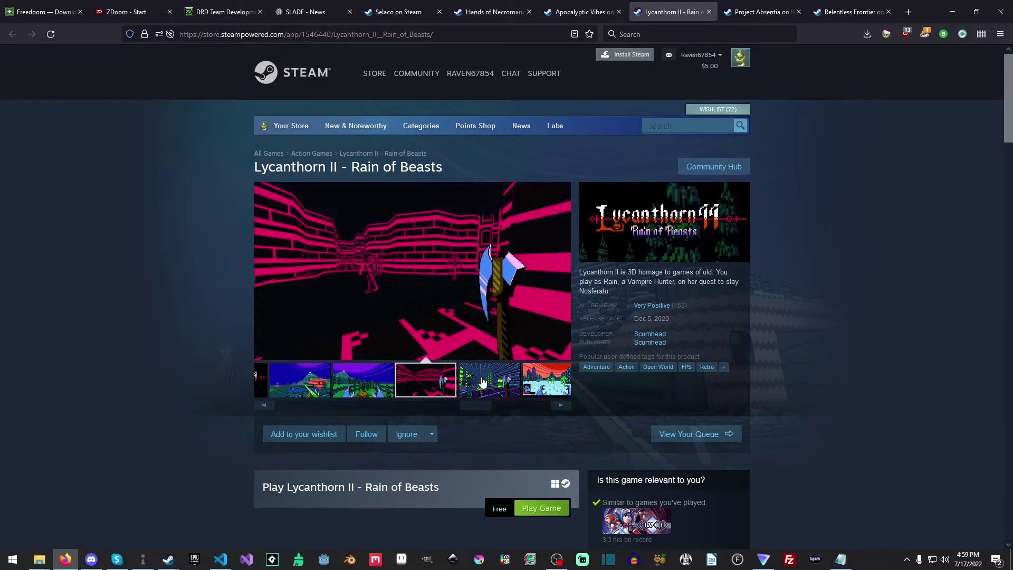
click(482, 382)
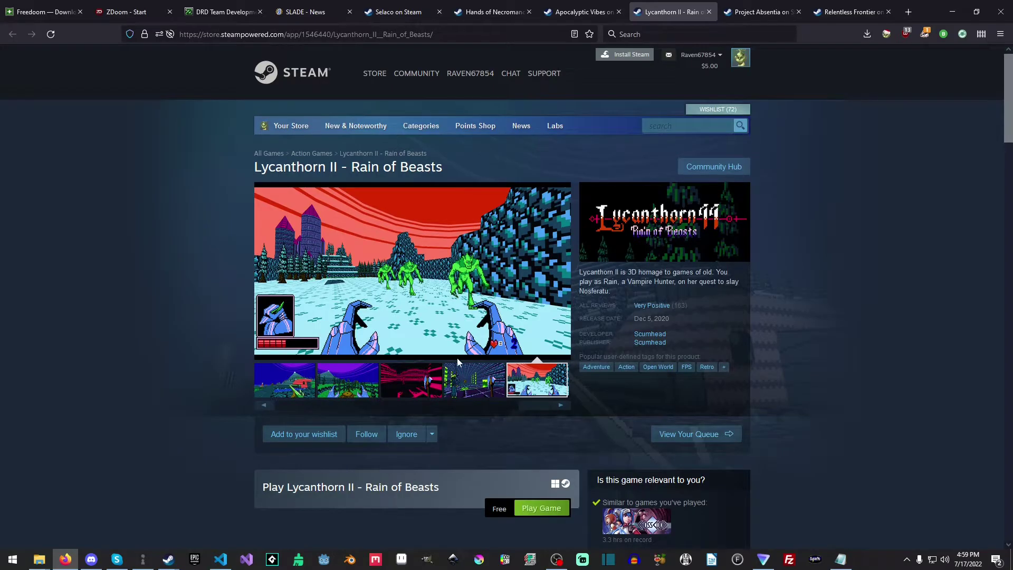
click(424, 396)
click(498, 389)
click(519, 386)
click(295, 385)
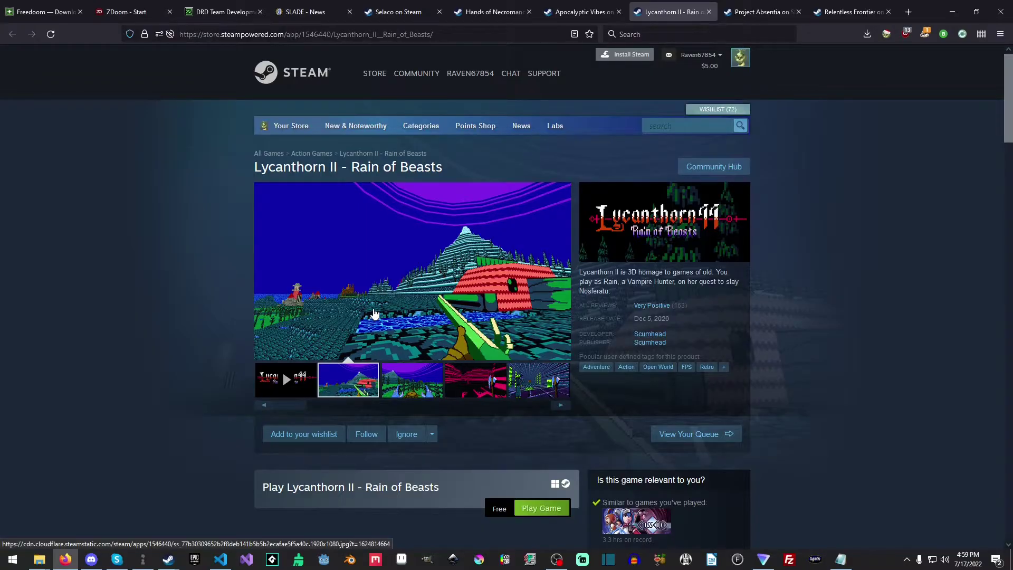
Open the third Project Absentia screenshot full-size and advance to the sixth.
click(760, 12)
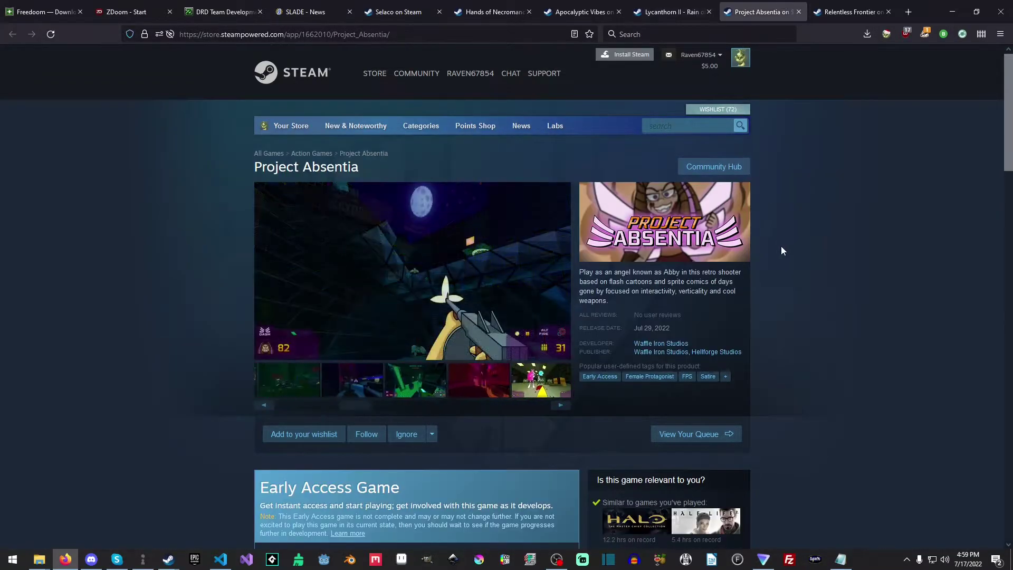
click(429, 378)
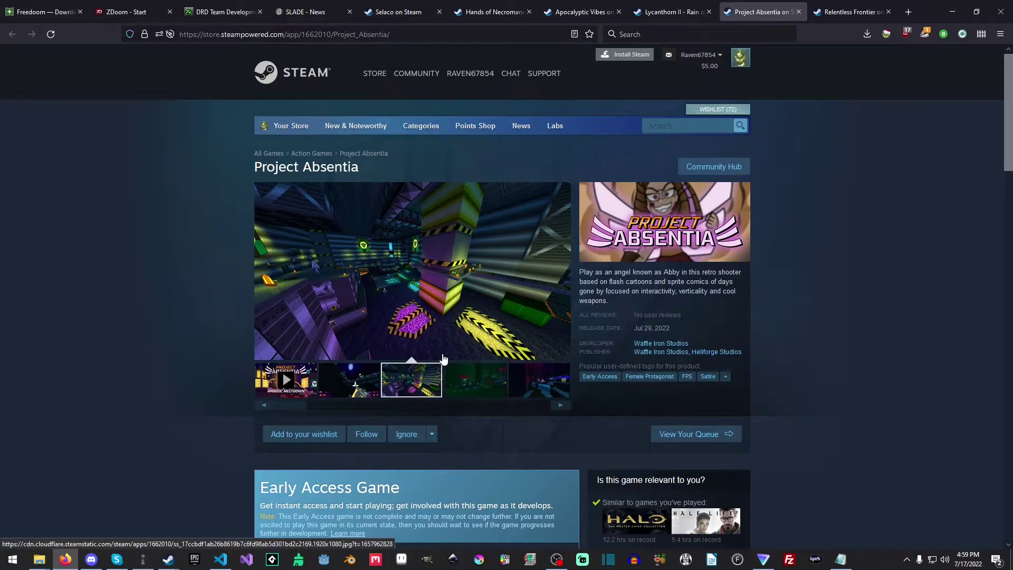
click(437, 286)
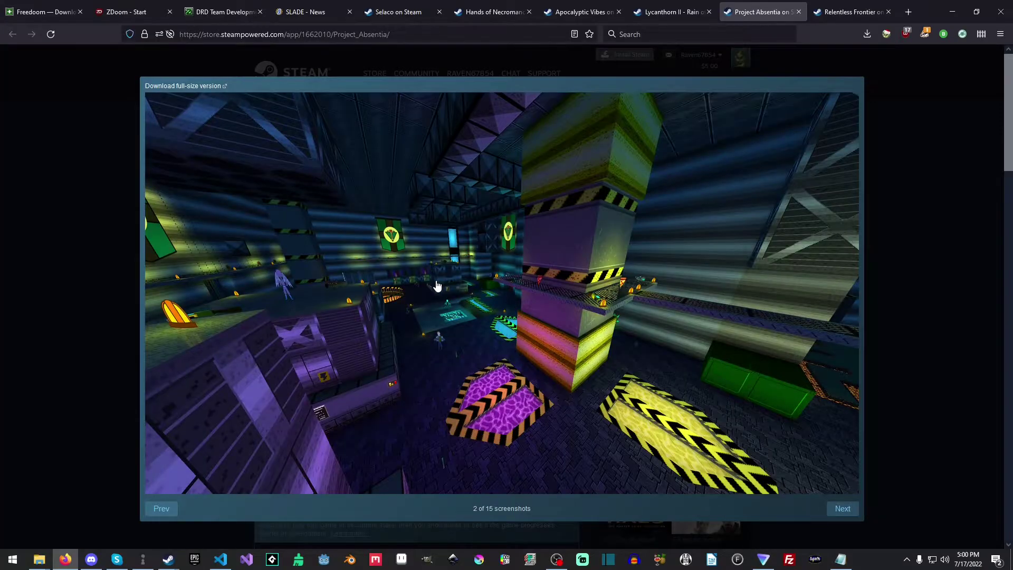
click(438, 286)
click(438, 286)
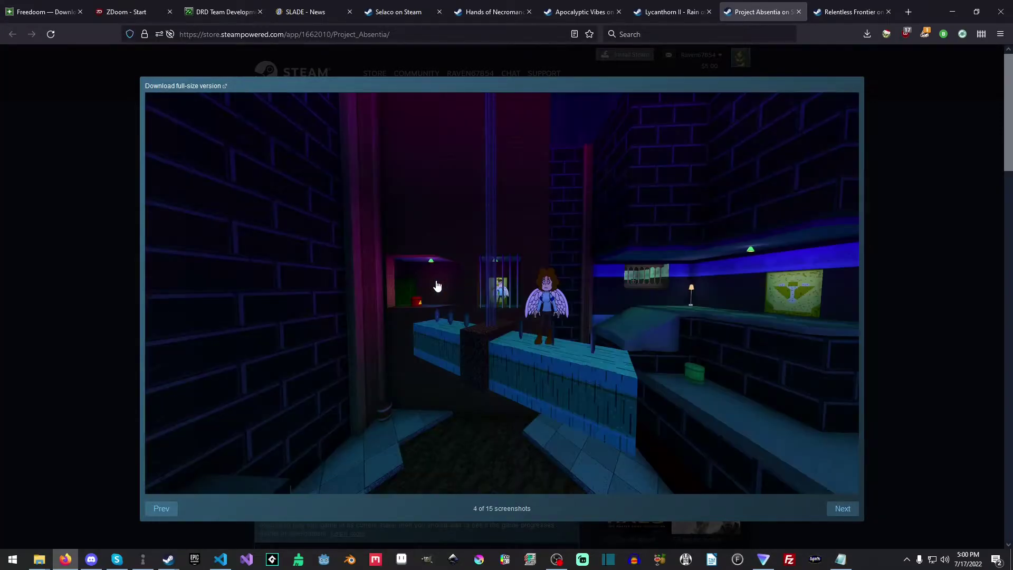
click(438, 286)
click(437, 286)
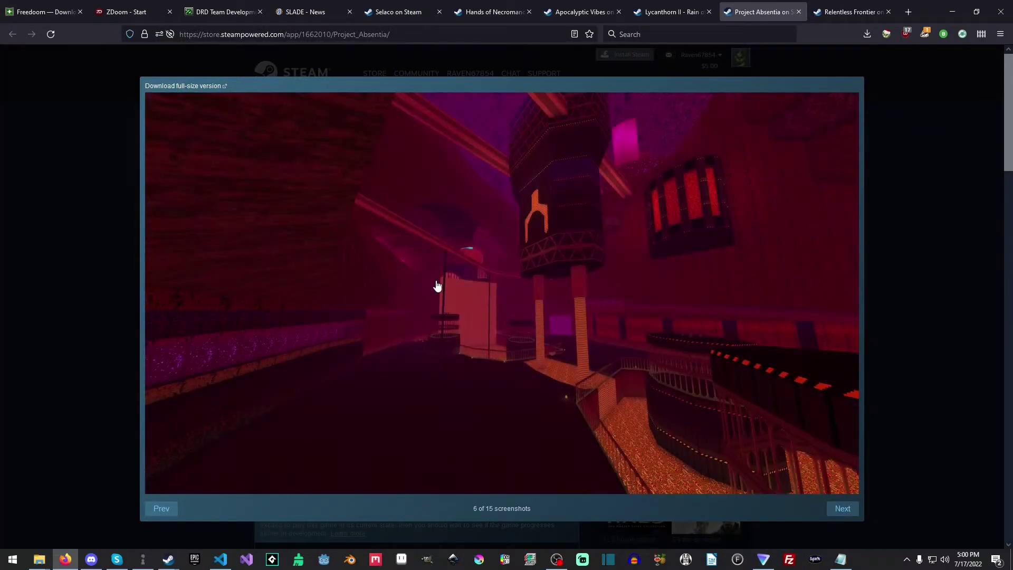
Continue through the Project Absentia screenshots to the night harbour shot, 13 of 15.
click(438, 286)
click(437, 286)
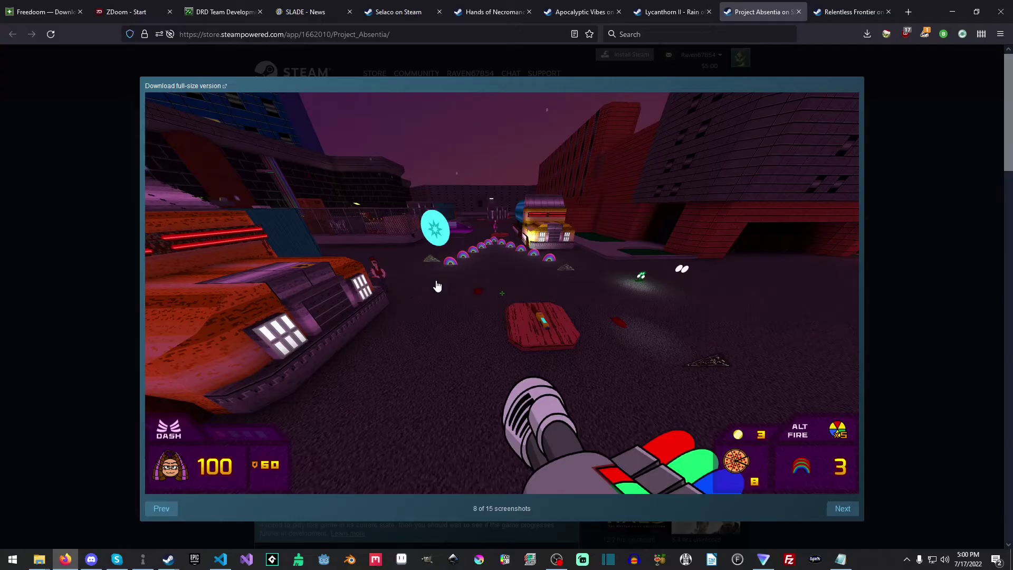
click(438, 286)
click(438, 286)
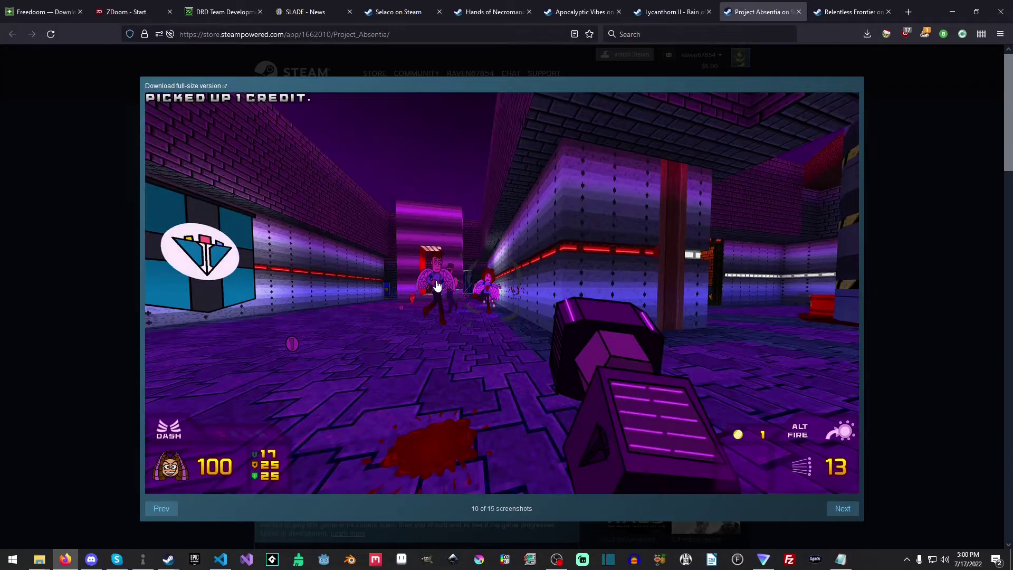
click(437, 285)
click(437, 286)
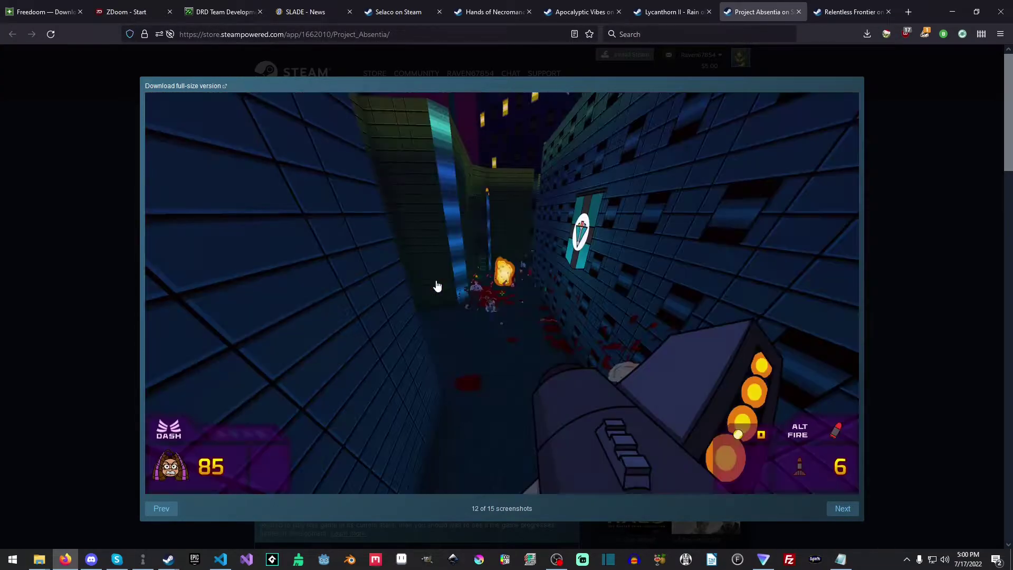
click(437, 285)
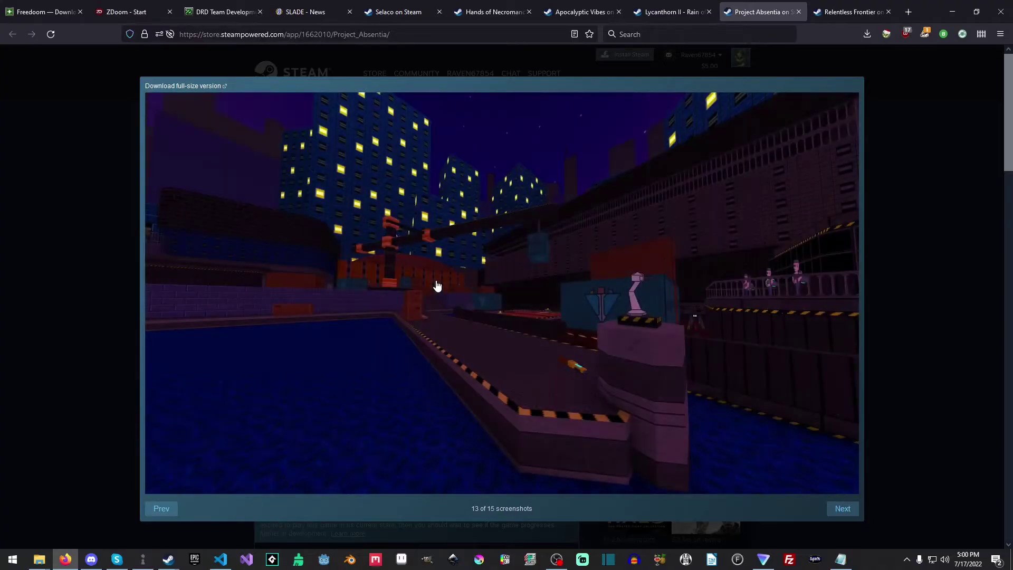
View the Relentless Frontier screenshots full-size from the first through 7 of 7.
key(ctrl+Tab)
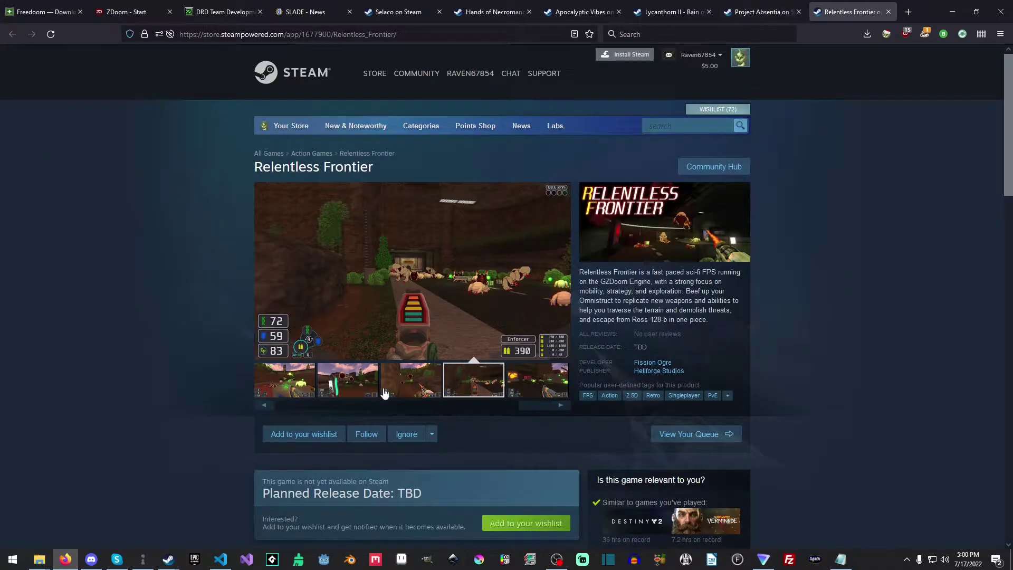
click(322, 404)
click(360, 379)
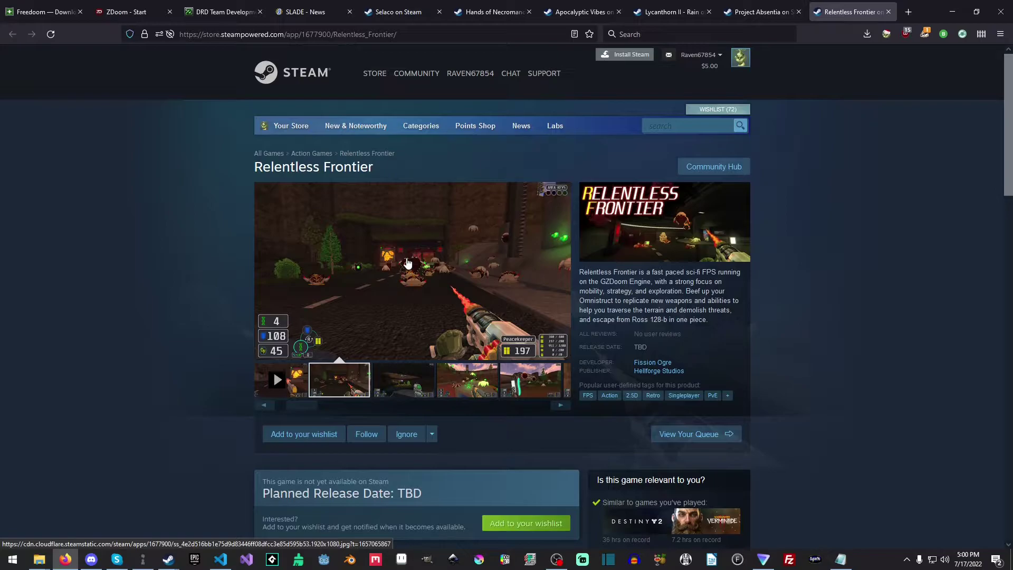
click(407, 263)
click(408, 263)
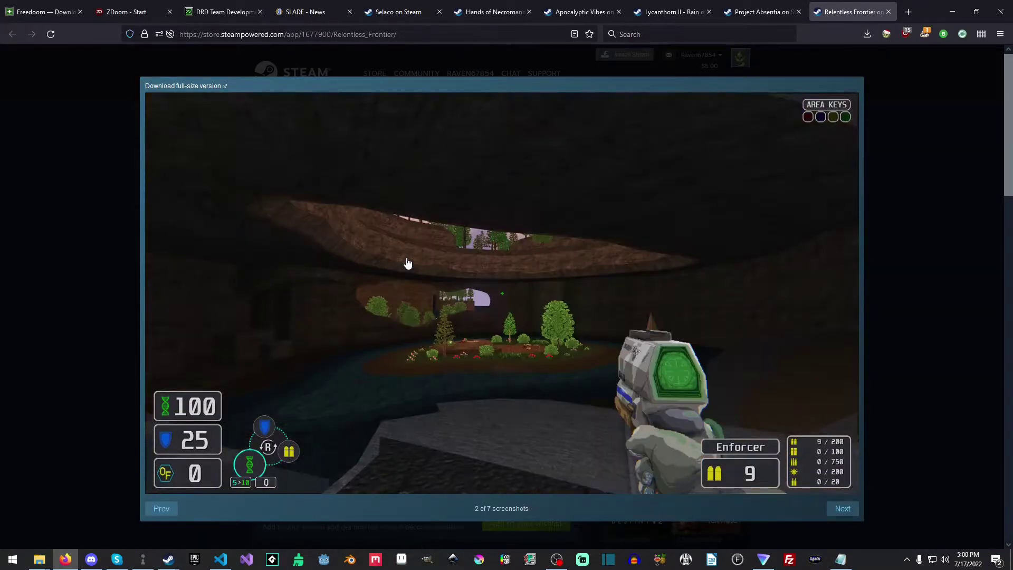
click(407, 263)
click(407, 263)
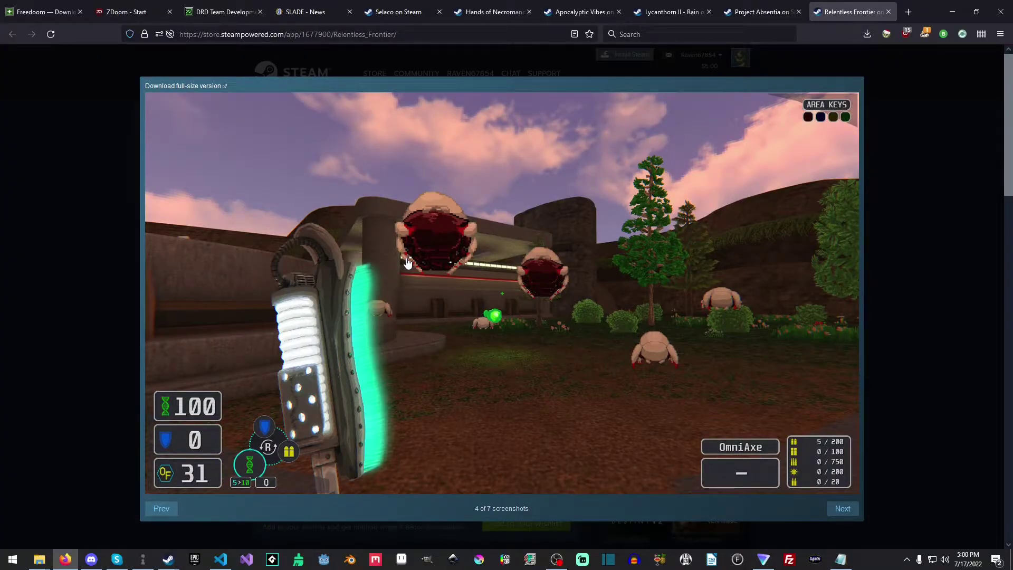
click(408, 263)
click(407, 263)
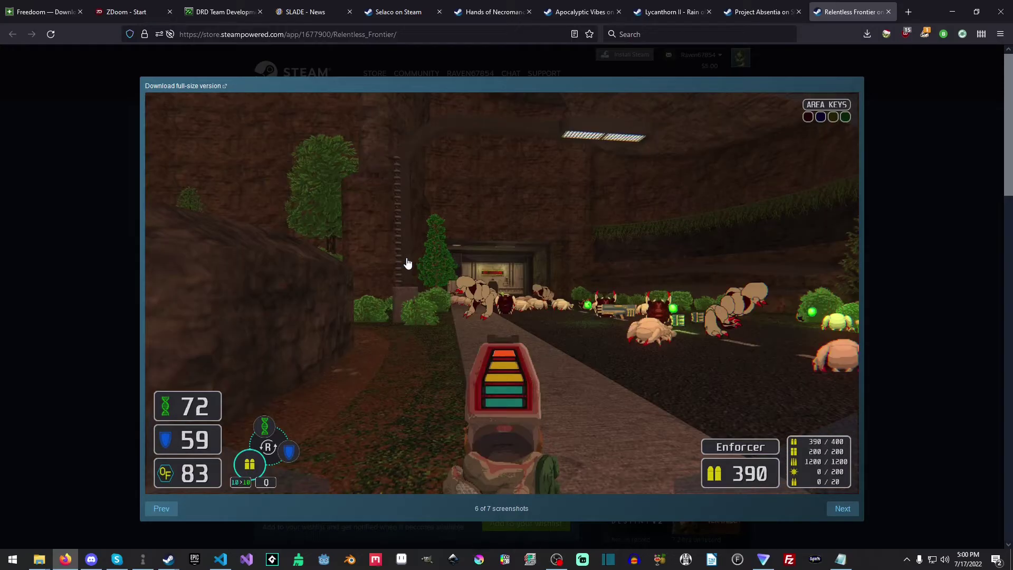
click(407, 262)
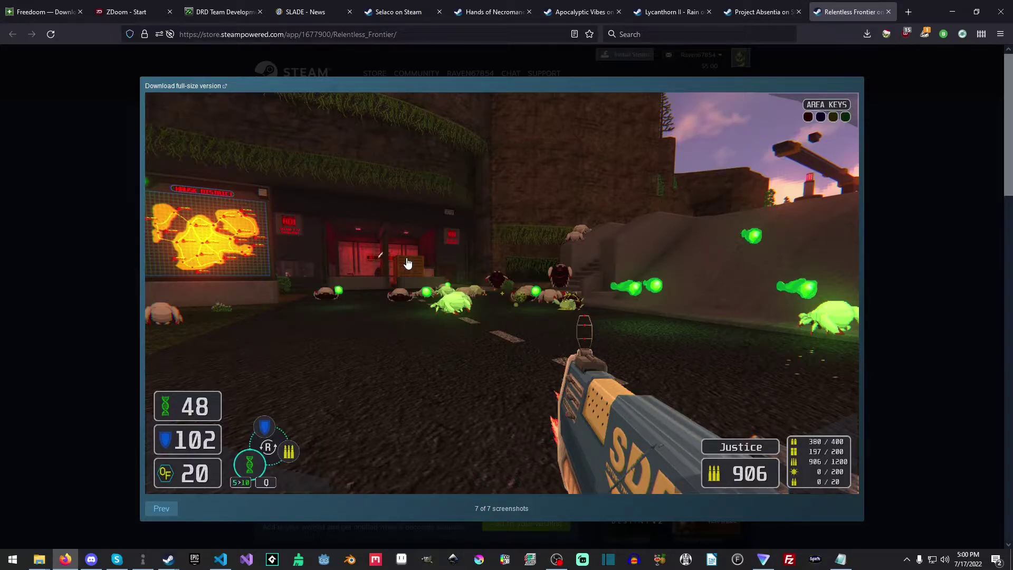
Step back to the first Relentless Frontier screenshot, then return to the Freedoom download page.
key(Left)
key(Left)
key(Left)
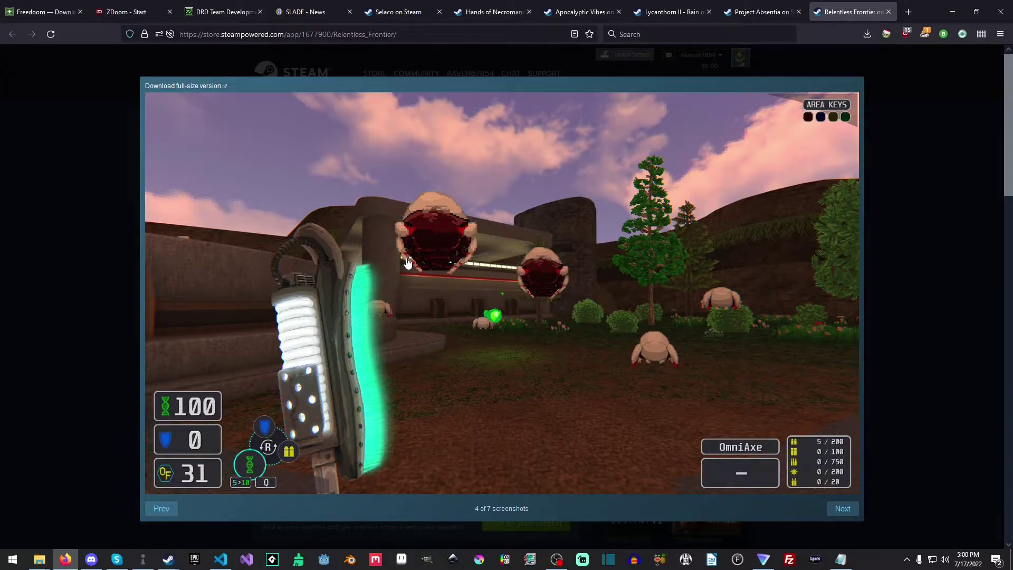
click(161, 509)
click(162, 510)
click(162, 510)
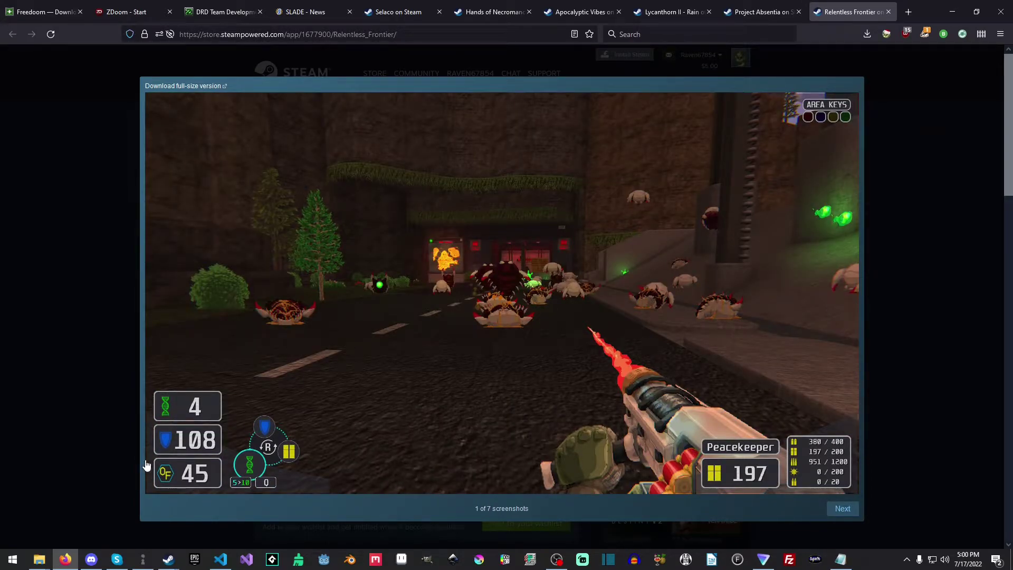
click(32, 6)
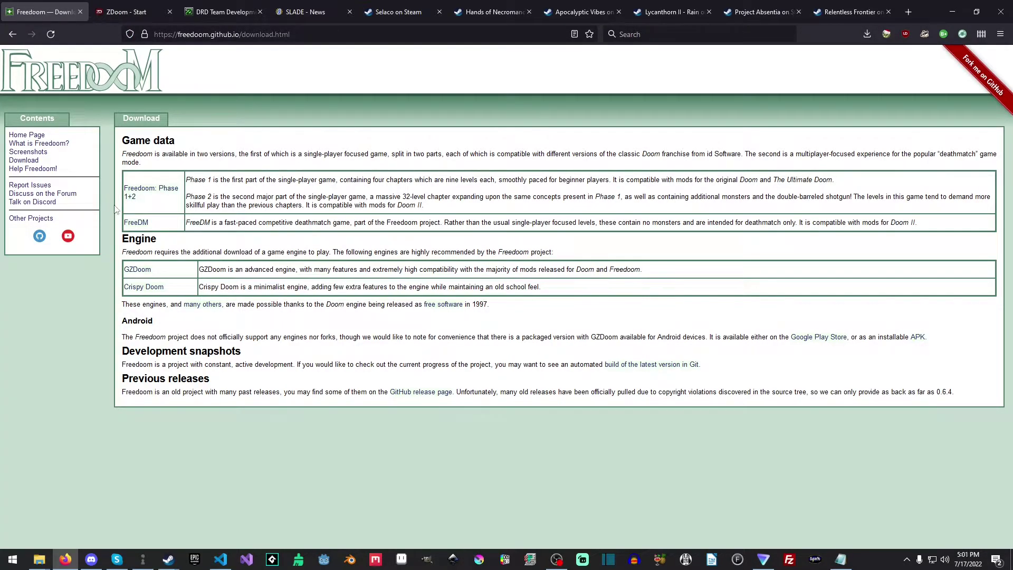
Download the Freedoom: Phase 1+2 game data, then check ZDoom downloads and the UDB builds listing.
click(150, 195)
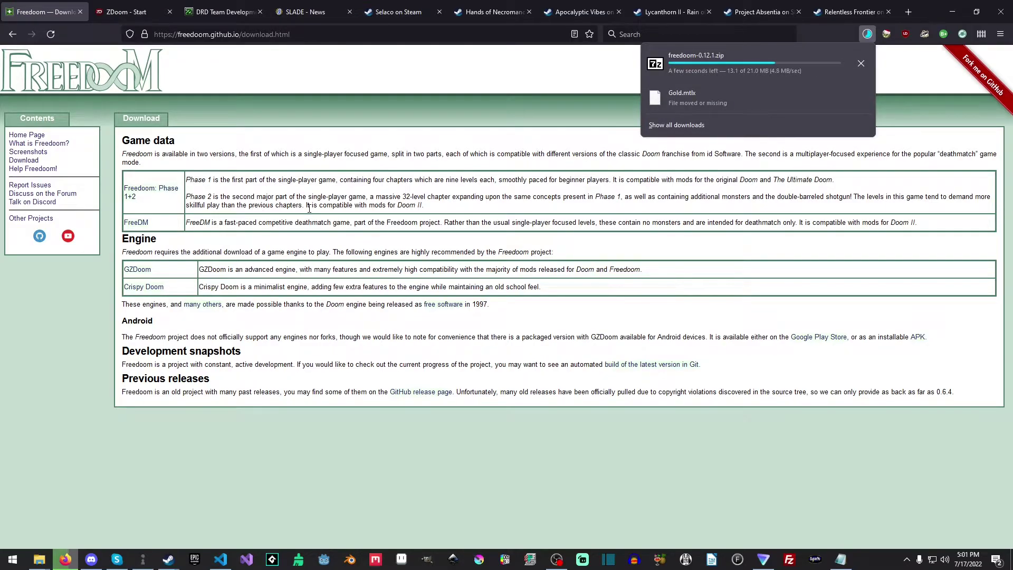
click(439, 178)
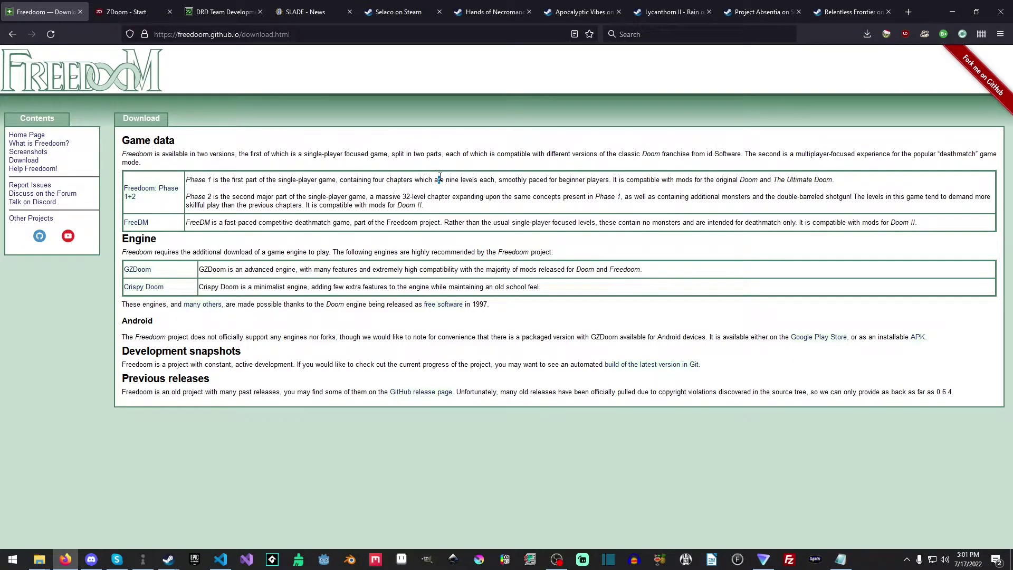
click(127, 12)
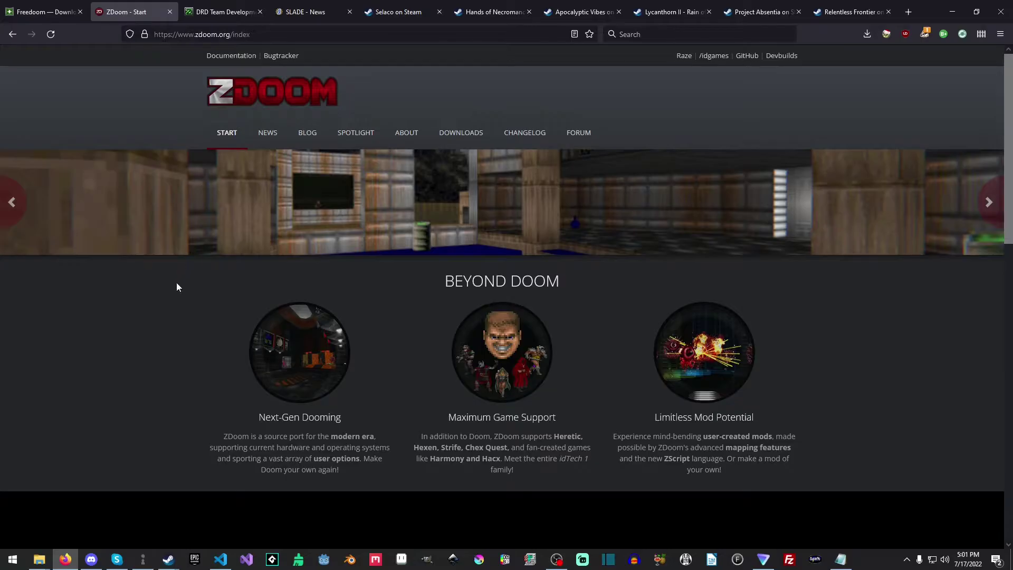
click(459, 135)
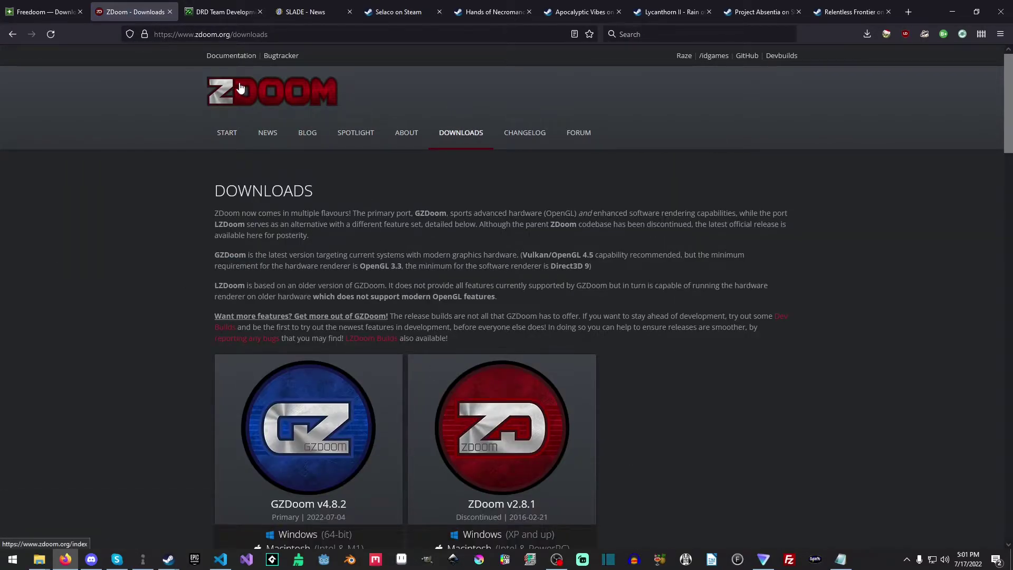
scroll(219, 228, down, 3)
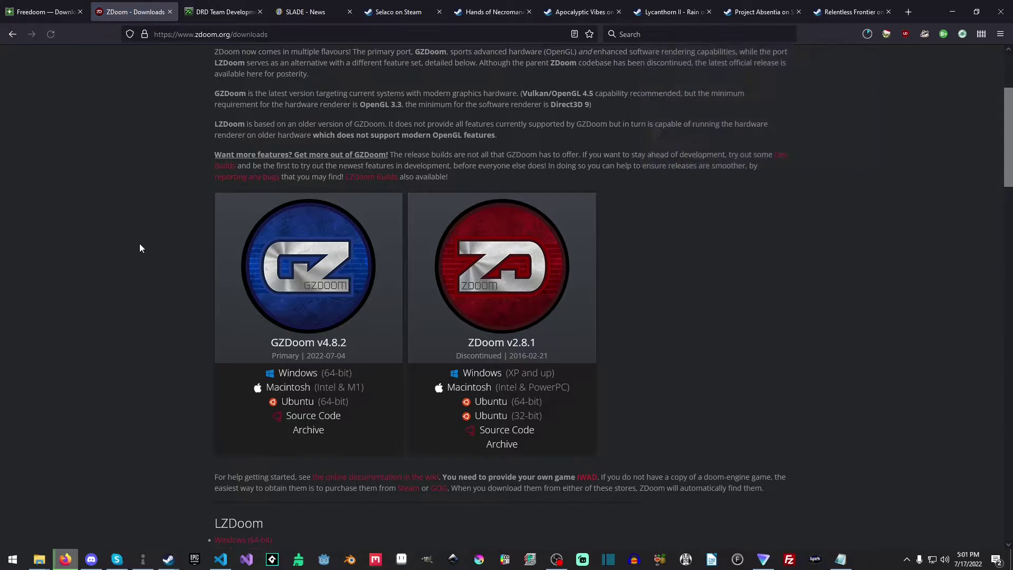
click(206, 7)
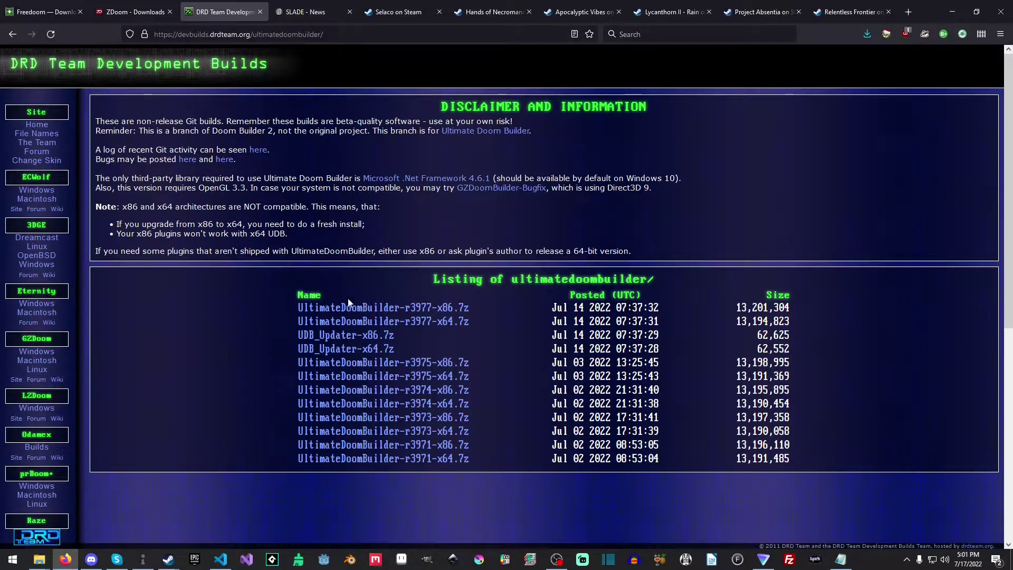
Compare the SLADE v3.2.1 news post with the DRD Team listing's newest UltimateDoomBuilder-r3977 builds.
click(336, 10)
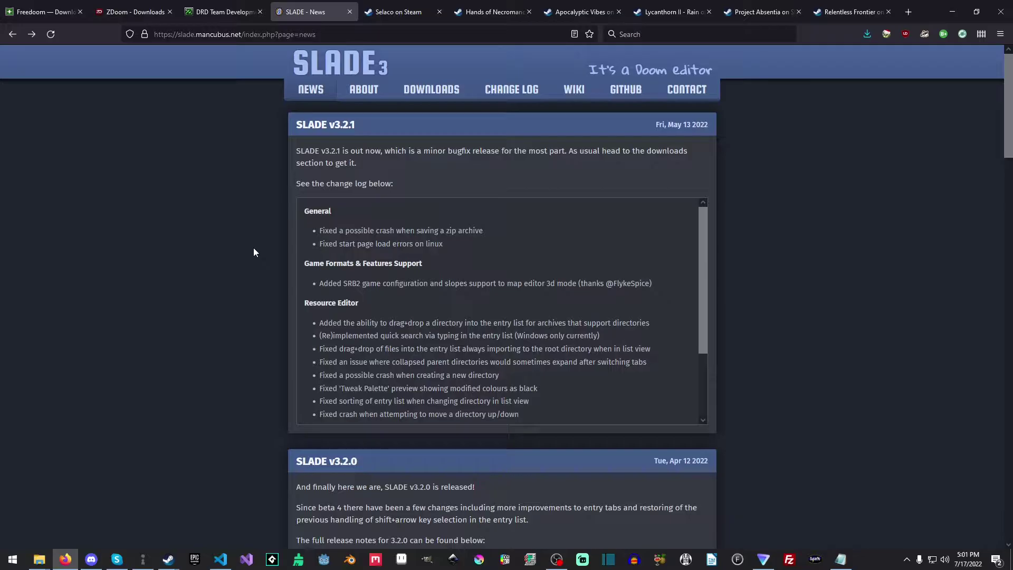
click(224, 6)
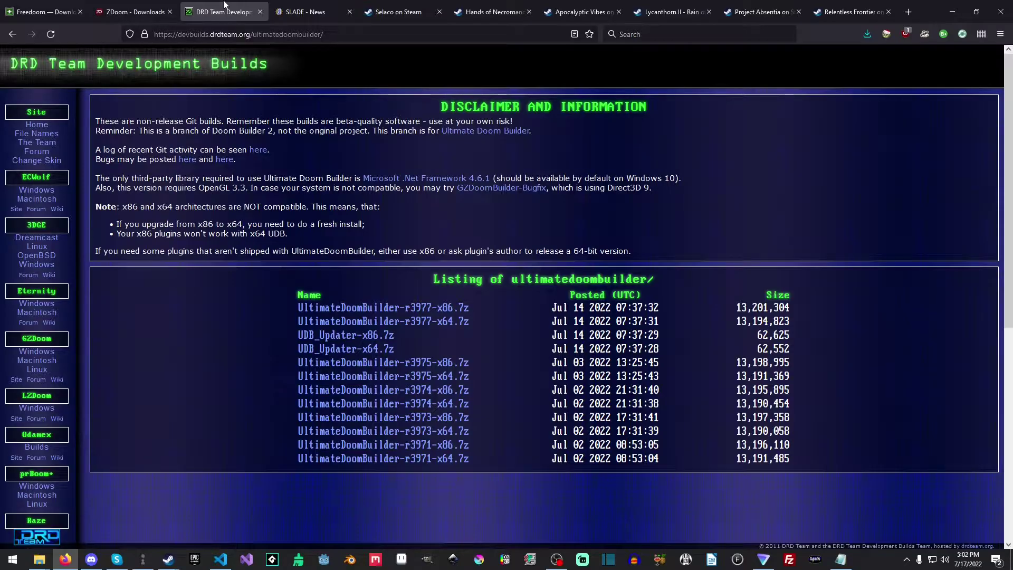
click(289, 6)
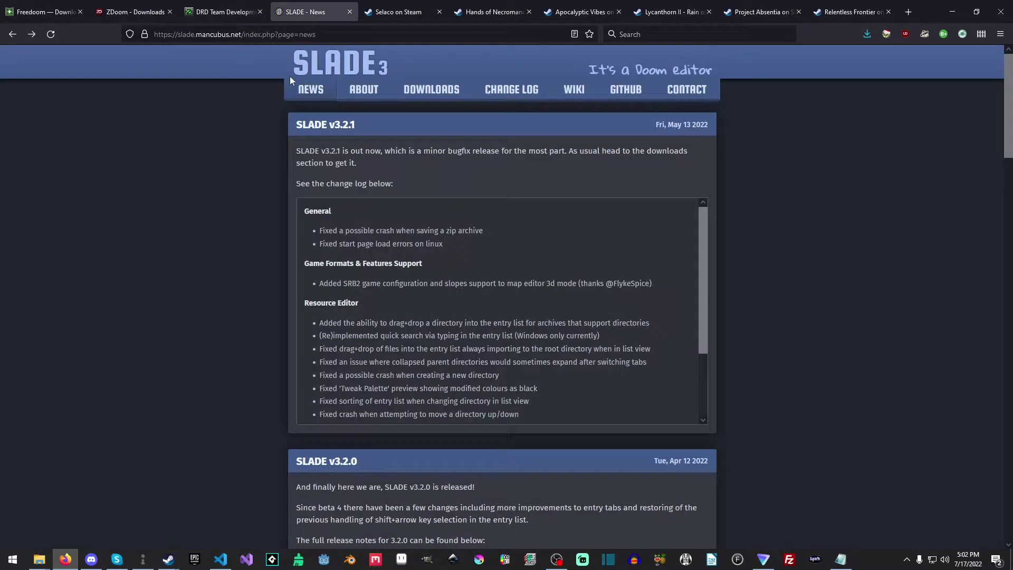
click(222, 4)
click(296, 11)
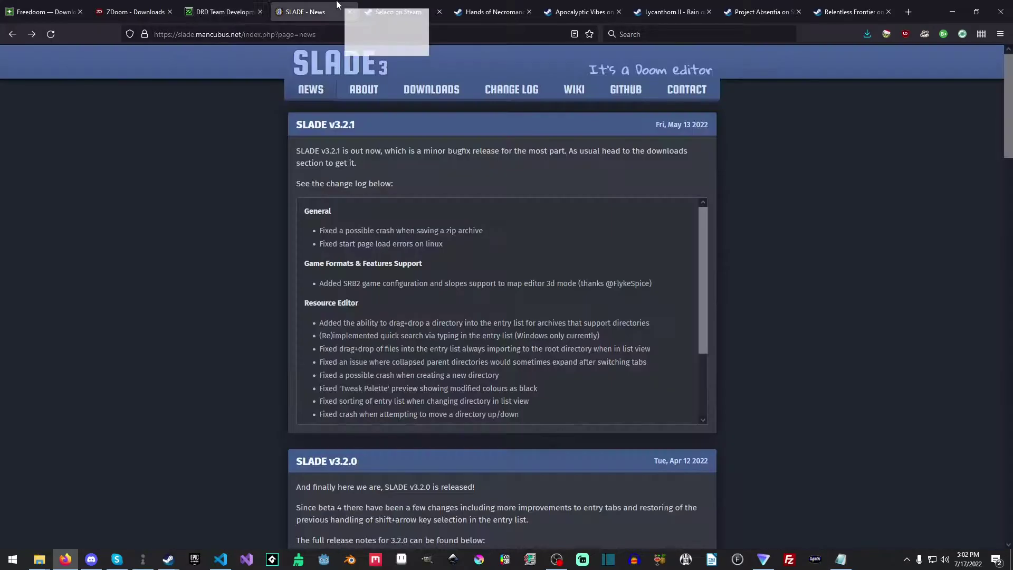
scroll(248, 265, down, 5)
scroll(246, 264, up, 5)
scroll(246, 269, down, 7)
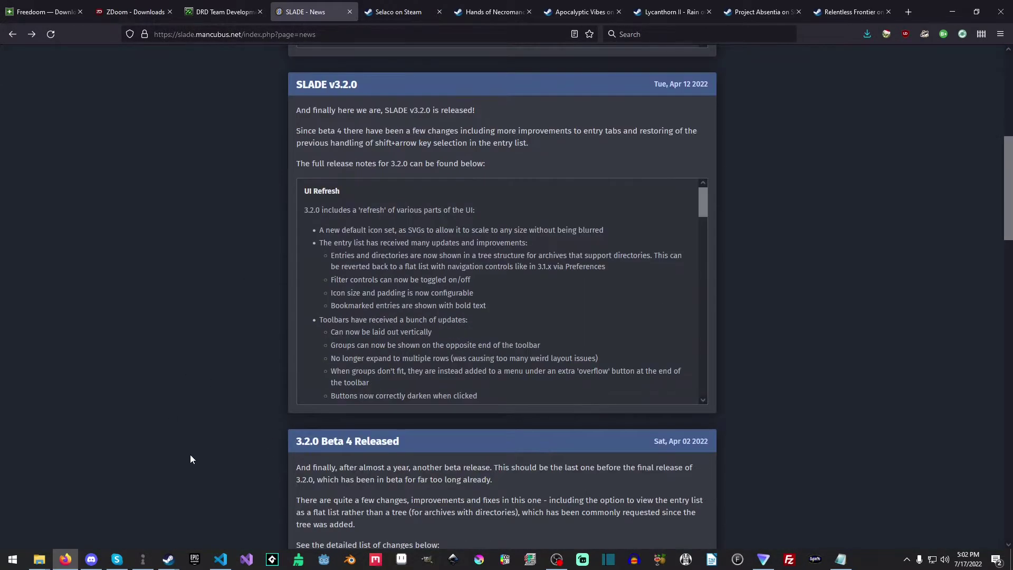
middle_drag(186, 389, 227, 193)
click(236, 7)
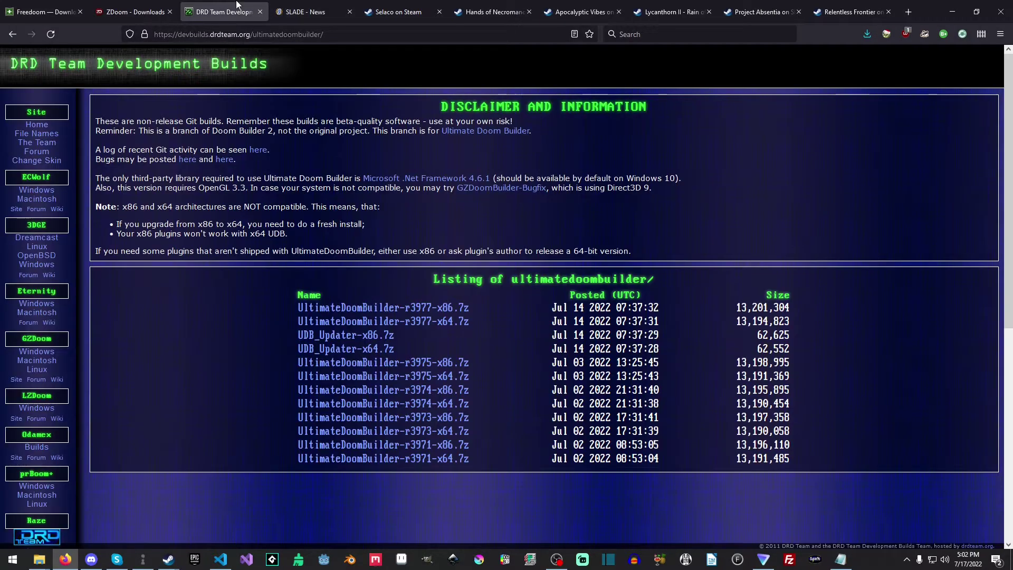
Alternate between the DRD Team builds listing and SLADE news, ending on the v3.2.1 release post.
click(304, 6)
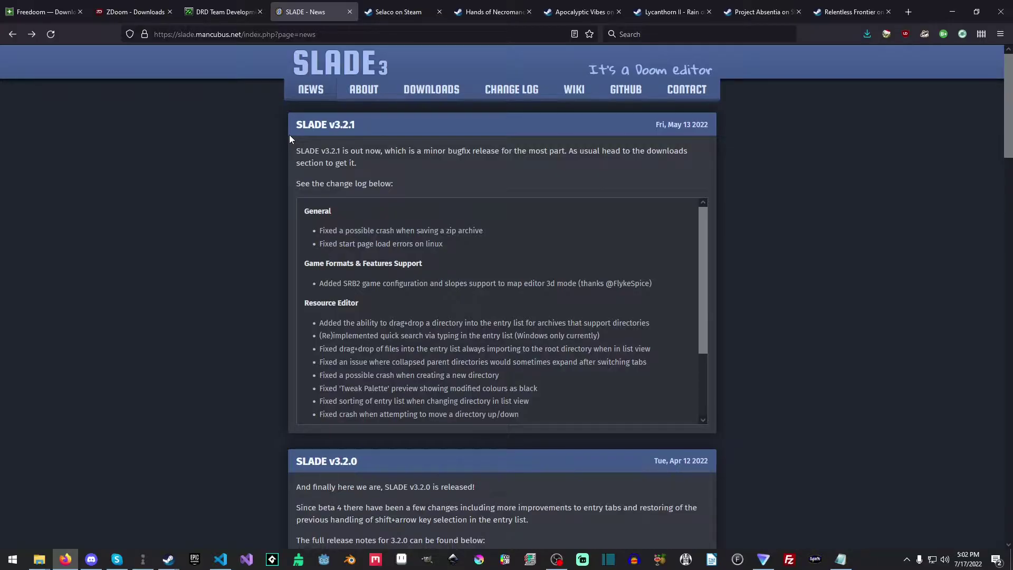
click(239, 7)
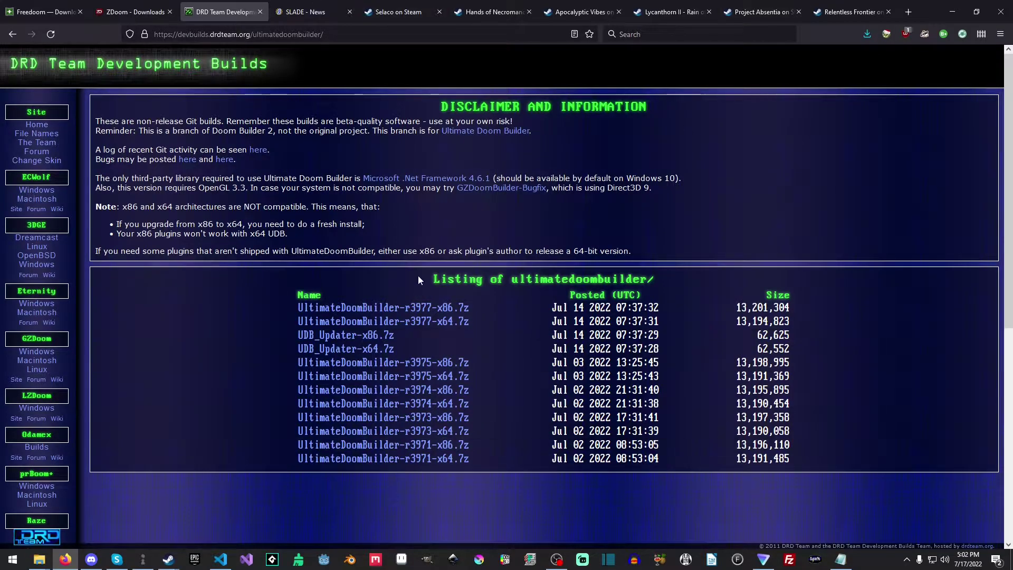
key(ctrl+Tab)
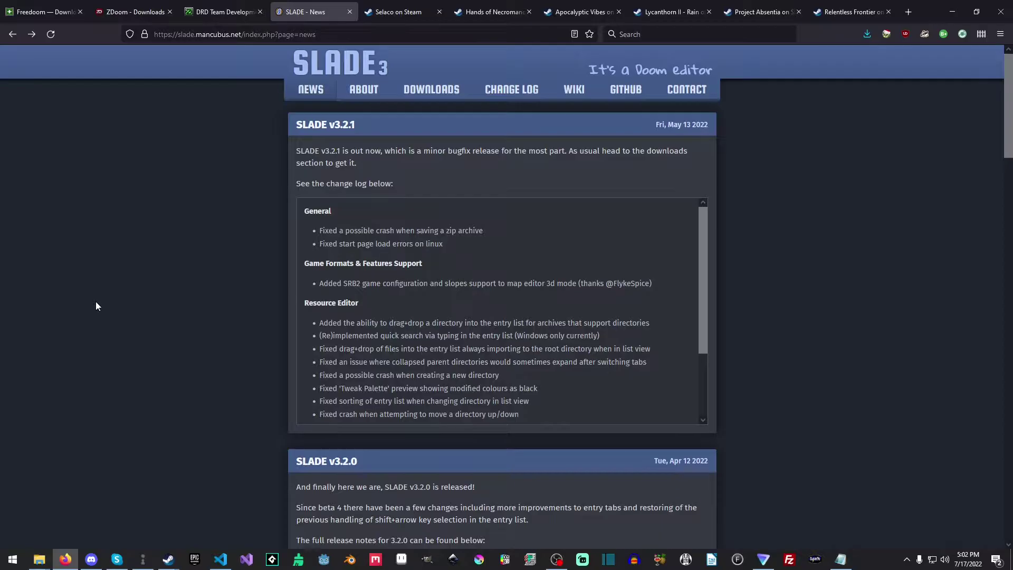
click(245, 11)
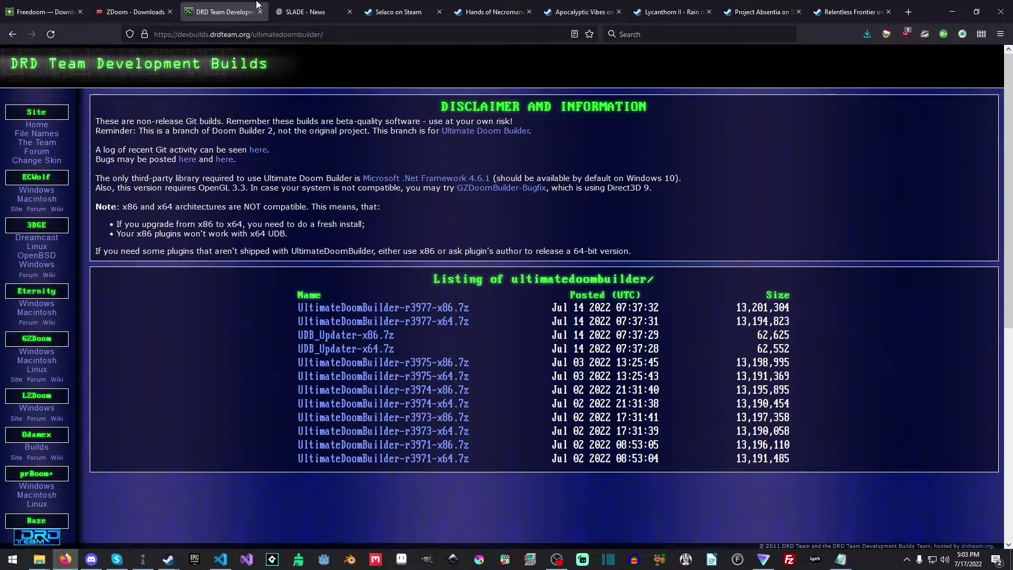
click(277, 6)
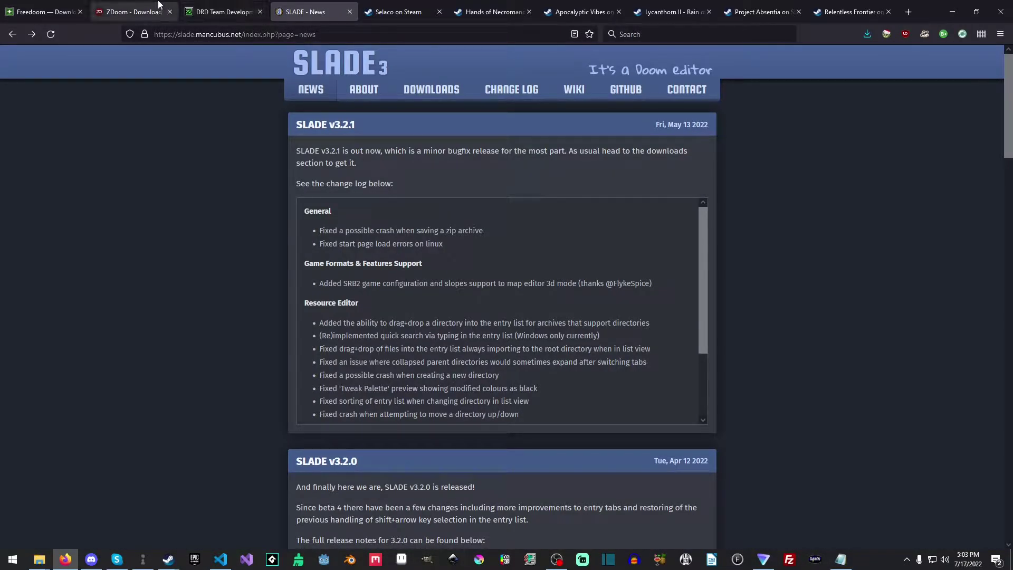
Download UltimateDoomBuilder-r3977-x64.7z and SLADE's 64bit Binaries (7z), then return to the Freedoom tab.
click(225, 12)
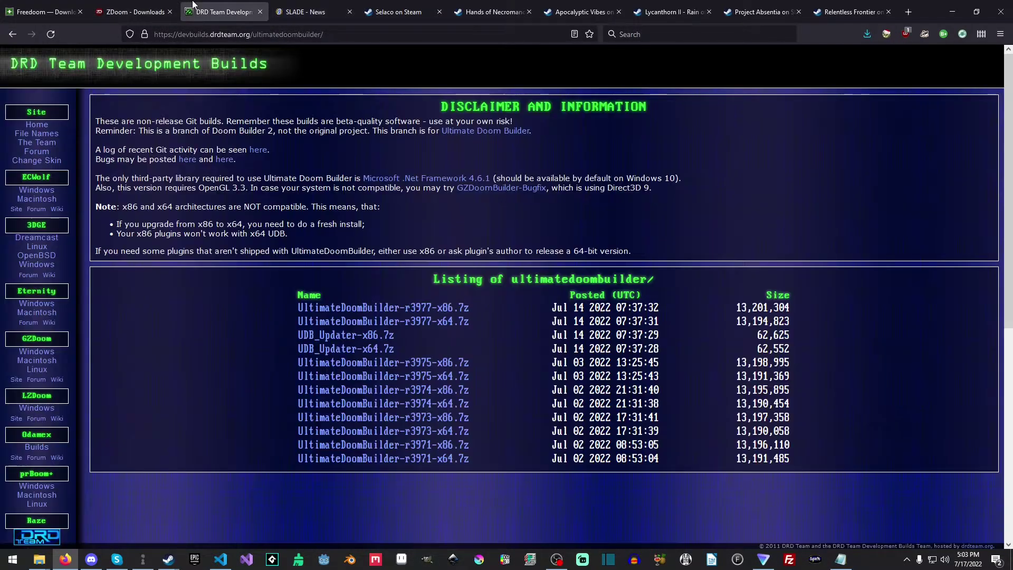
click(414, 321)
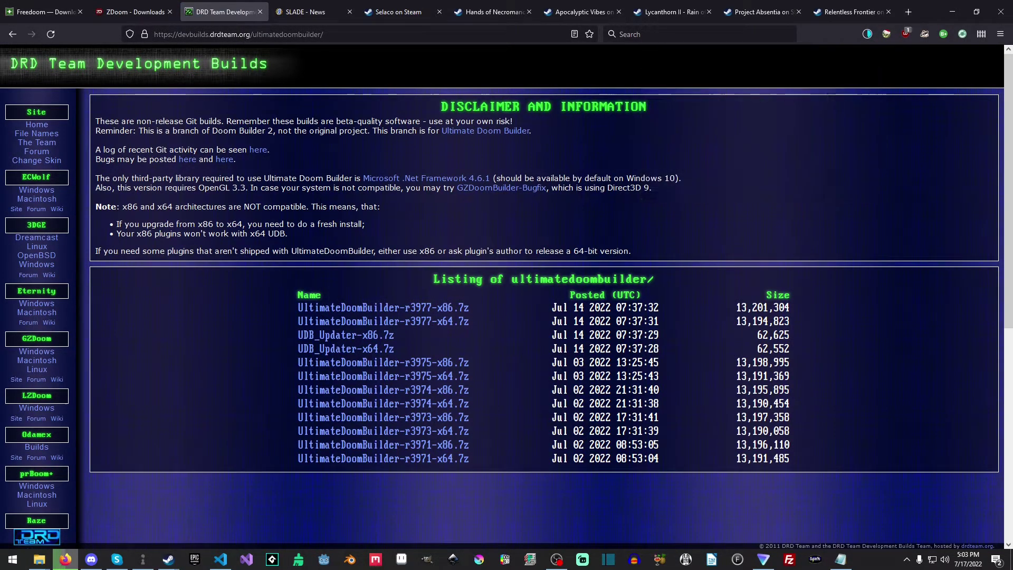
click(312, 11)
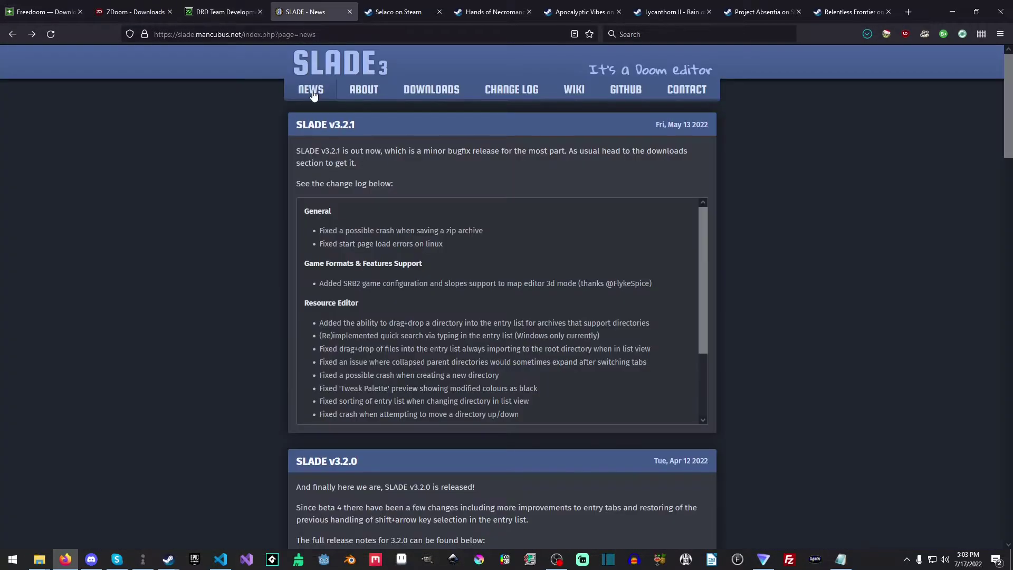
click(425, 90)
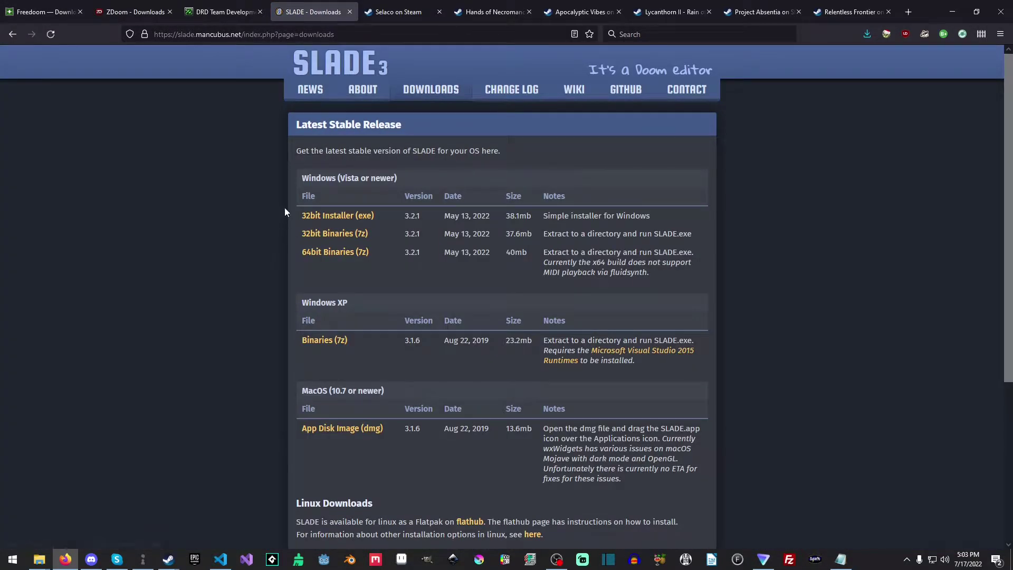
click(326, 253)
click(227, 284)
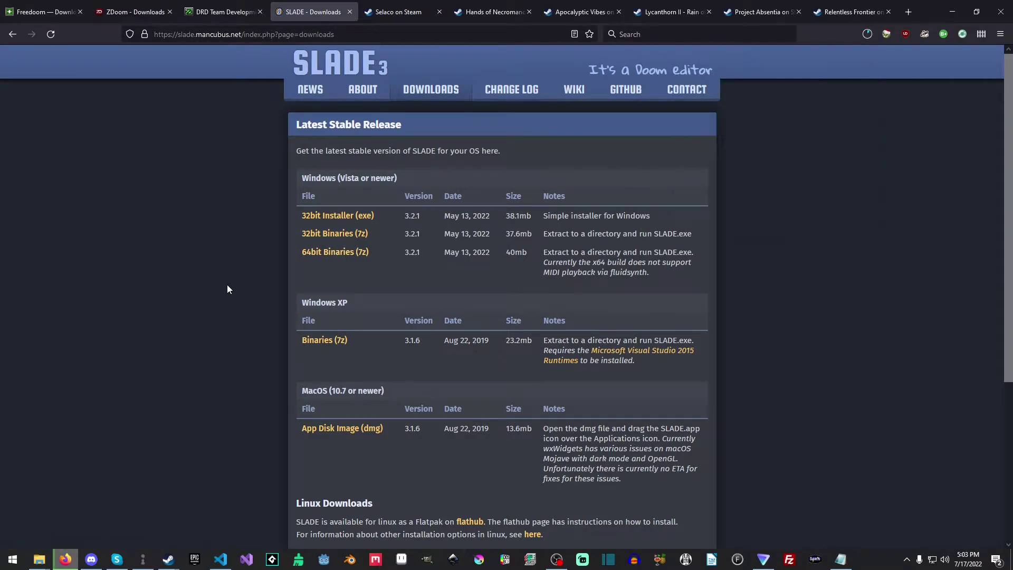
click(79, 7)
Extract the GZDoom zip contents into D:\DOOM and add freedoom1.wad and freedoom2.wad.
key(alt+Tab)
drag(672, 110, 462, 78)
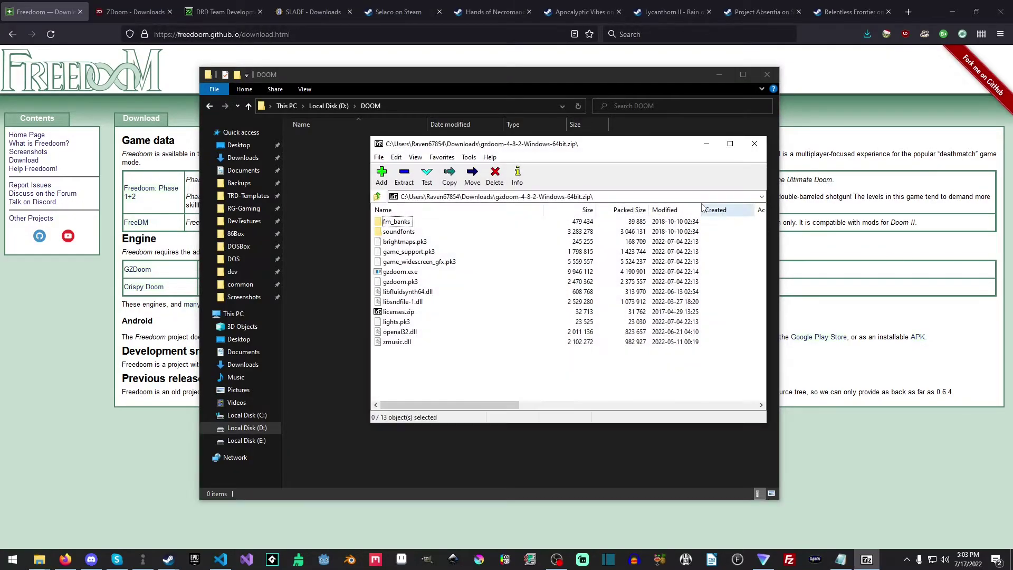
drag(579, 153, 1012, 122)
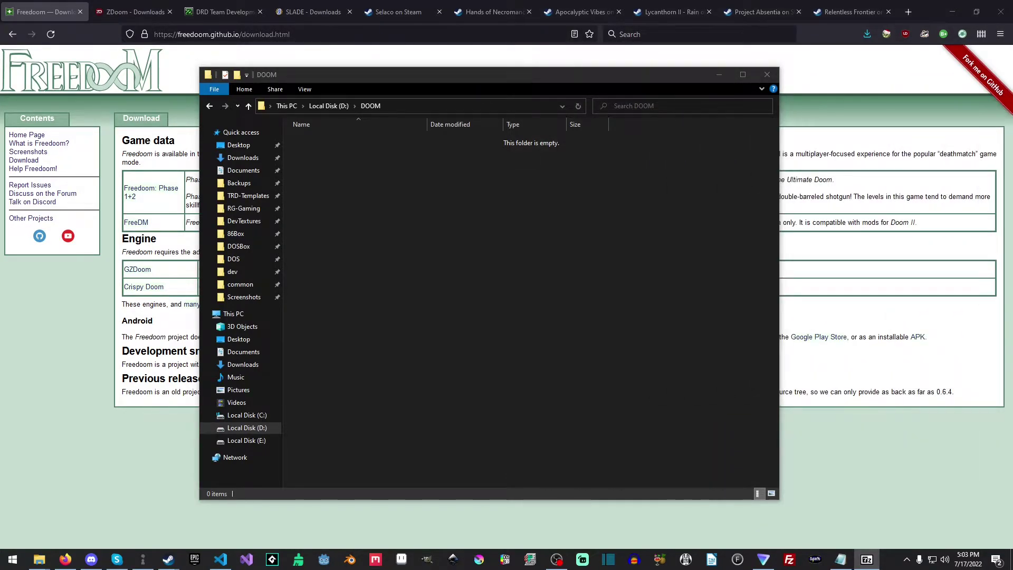
drag(375, 216, 375, 214)
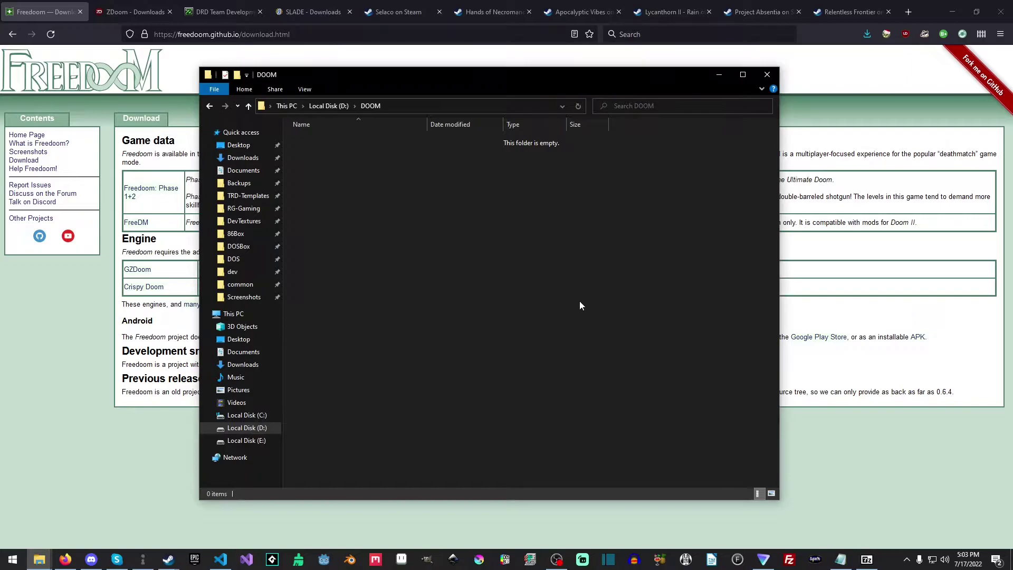
click(397, 325)
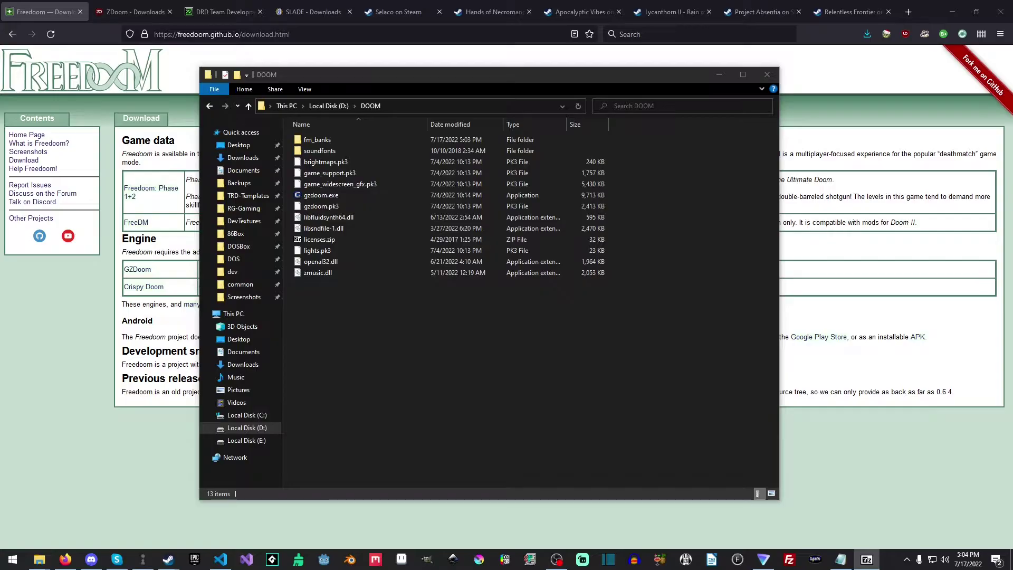
drag(424, 350, 391, 337)
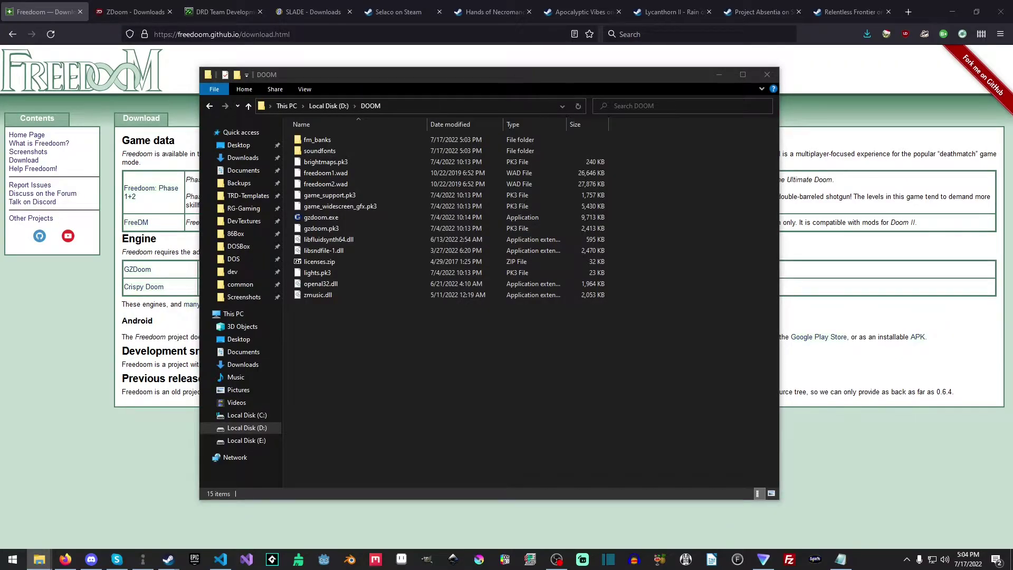
Create a new folder named SLADE inside D:\DOOM.
right_click(432, 341)
mouse_move(576, 480)
click(602, 364)
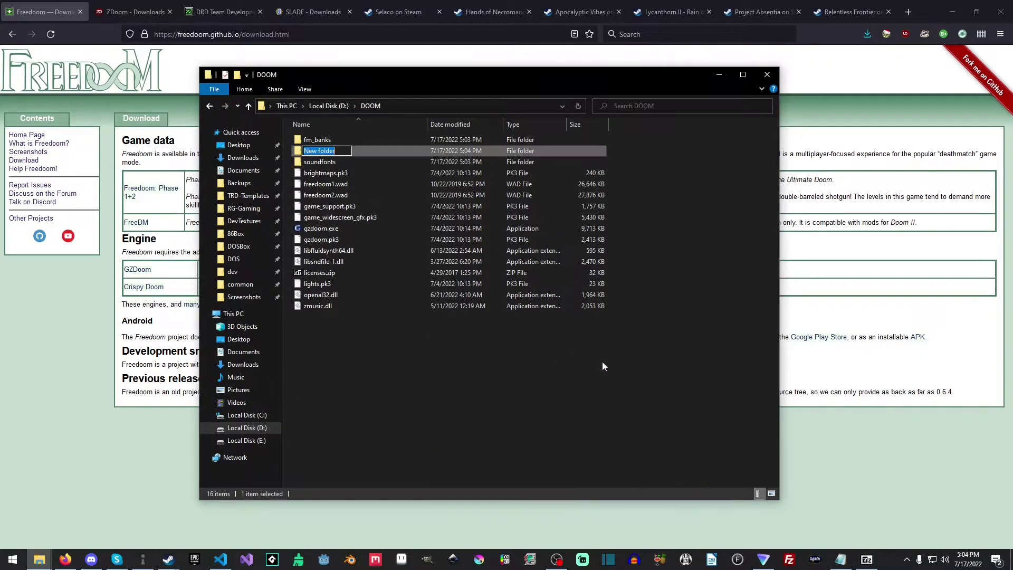
text(SLADE)
key(Return)
key(Return)
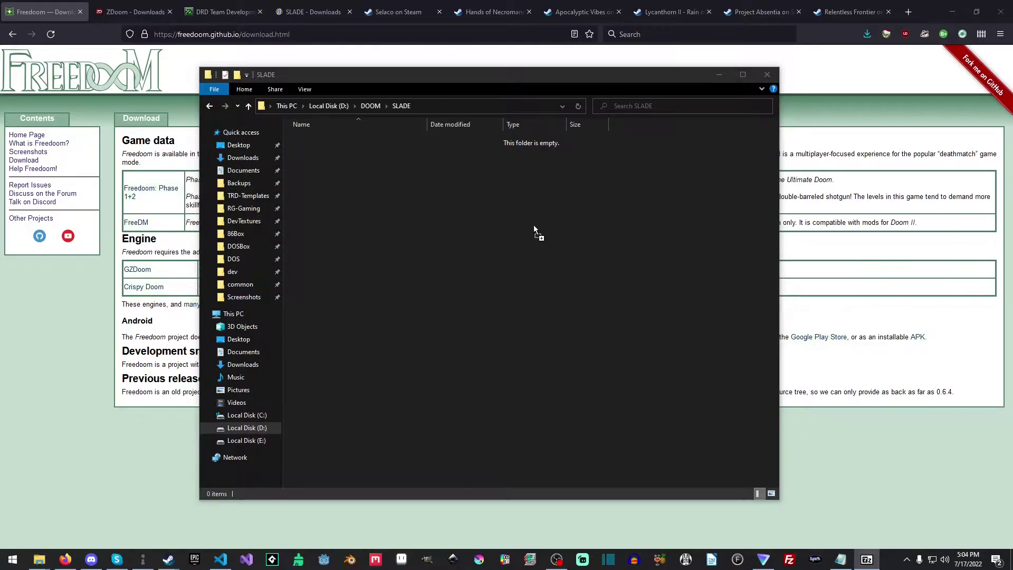
click(540, 306)
key(alt+Up)
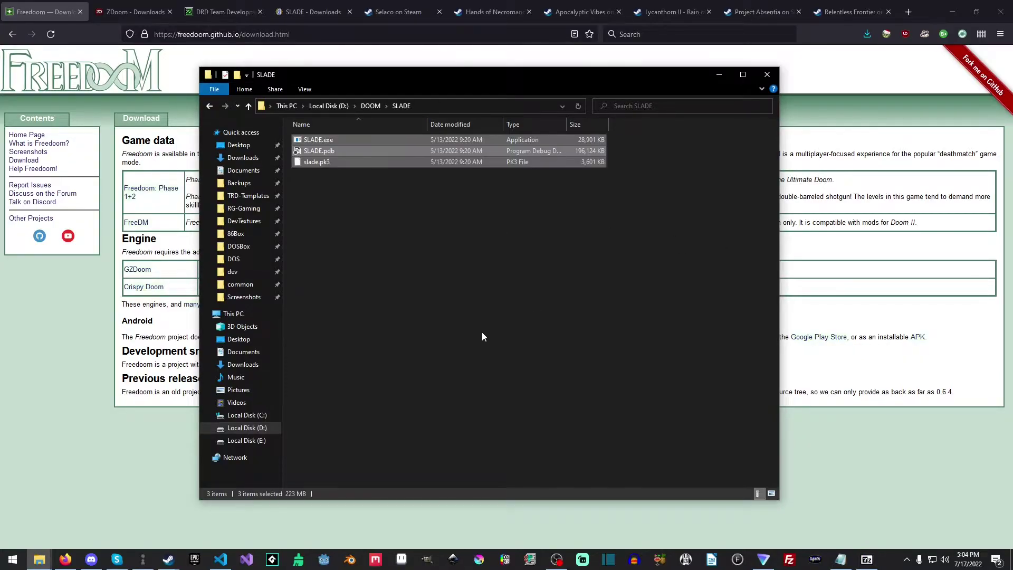
Create a UDB folder, copy the Ultimate Doom Builder files into it, and return to DOOM.
right_click(481, 425)
mouse_move(590, 401)
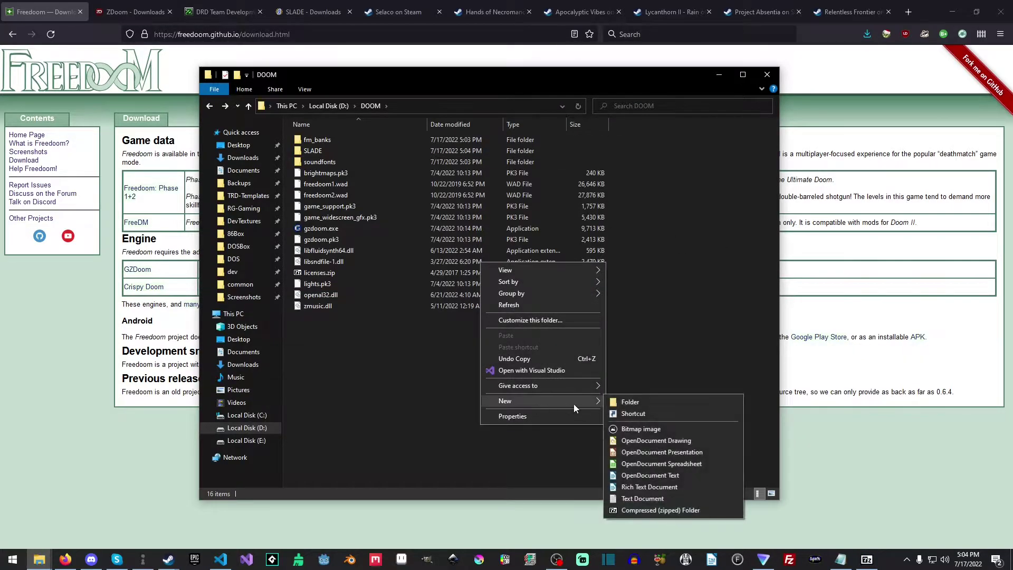
click(654, 402)
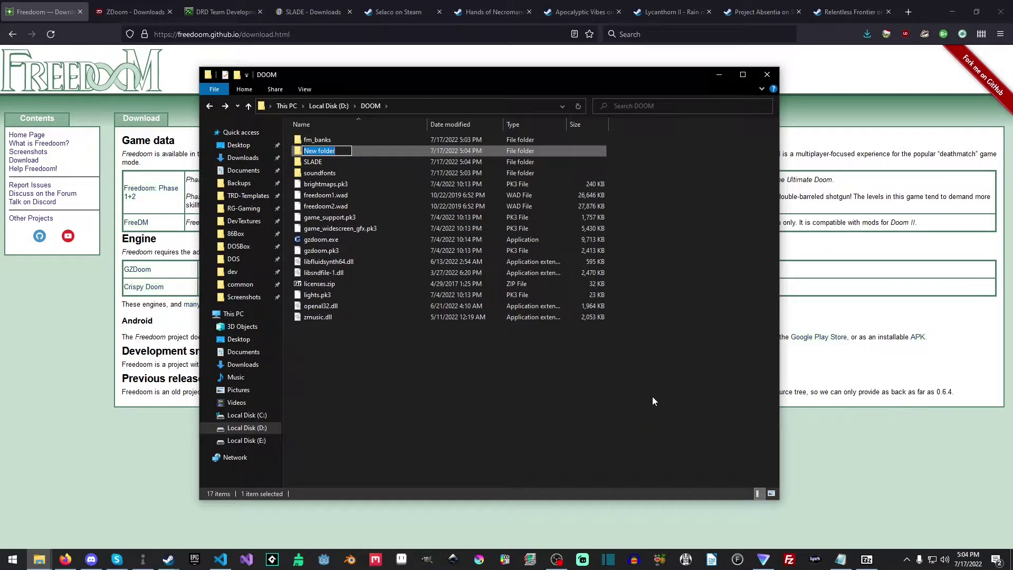
text(UDB)
key(Return)
key(Return)
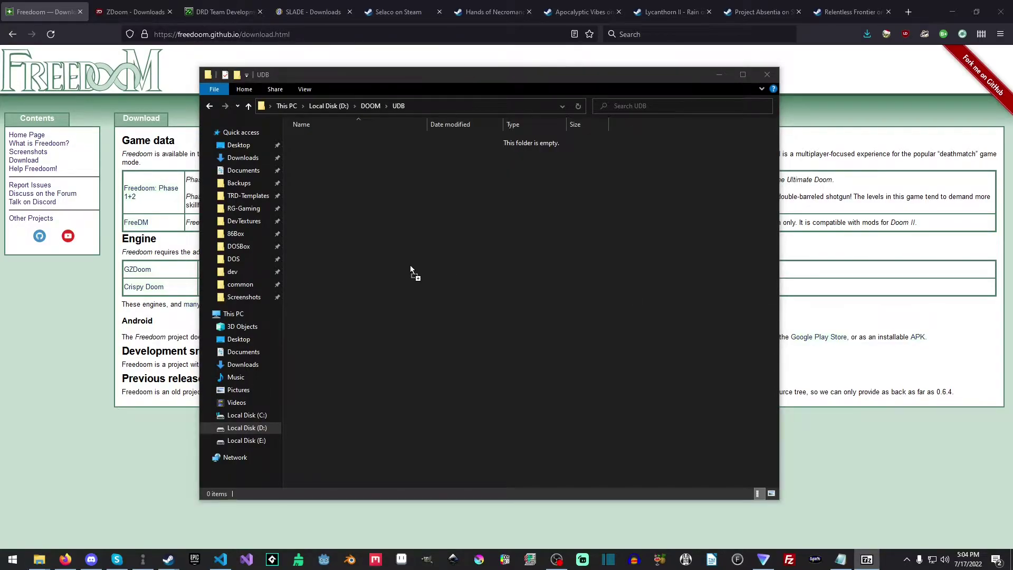
drag(410, 264, 410, 265)
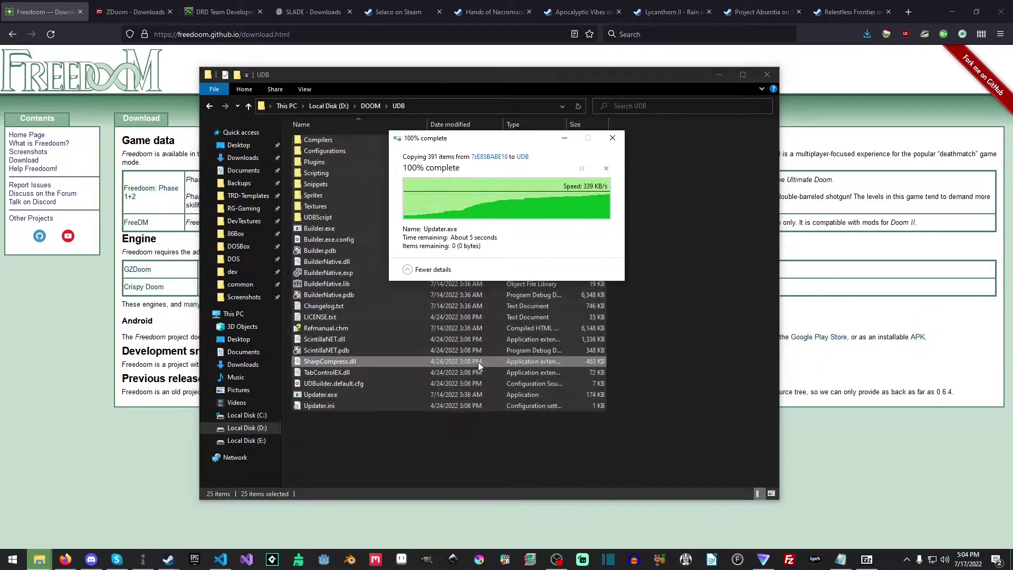
click(749, 337)
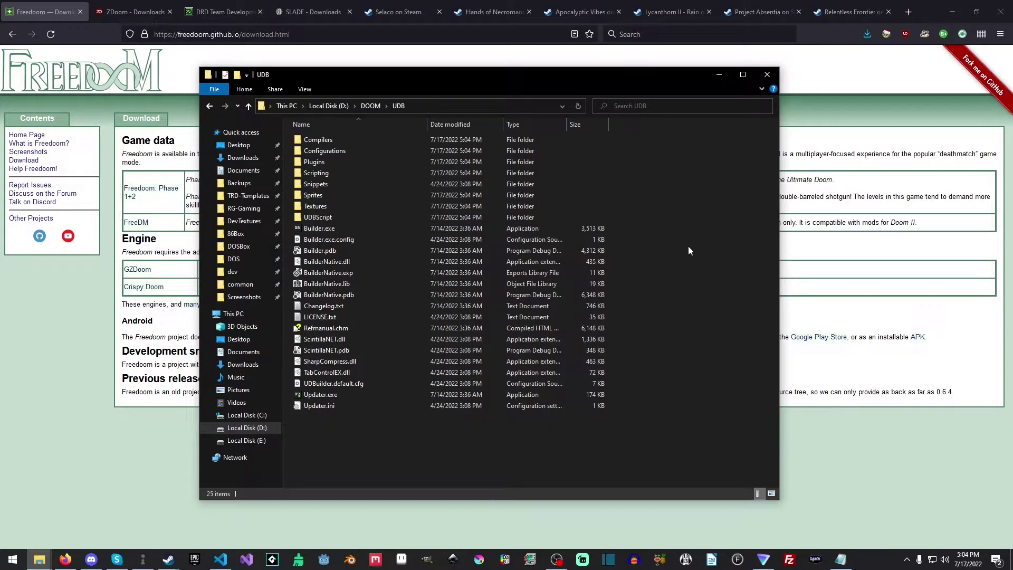
key(BackSpace)
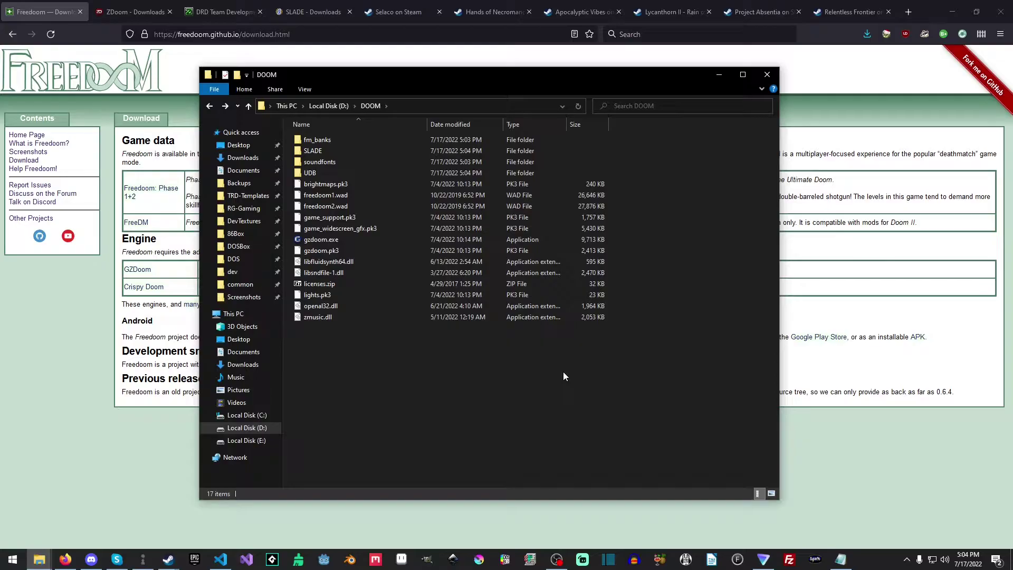
Launch SLADE.exe from the D:\DOOM\SLADE folder.
double_click(338, 151)
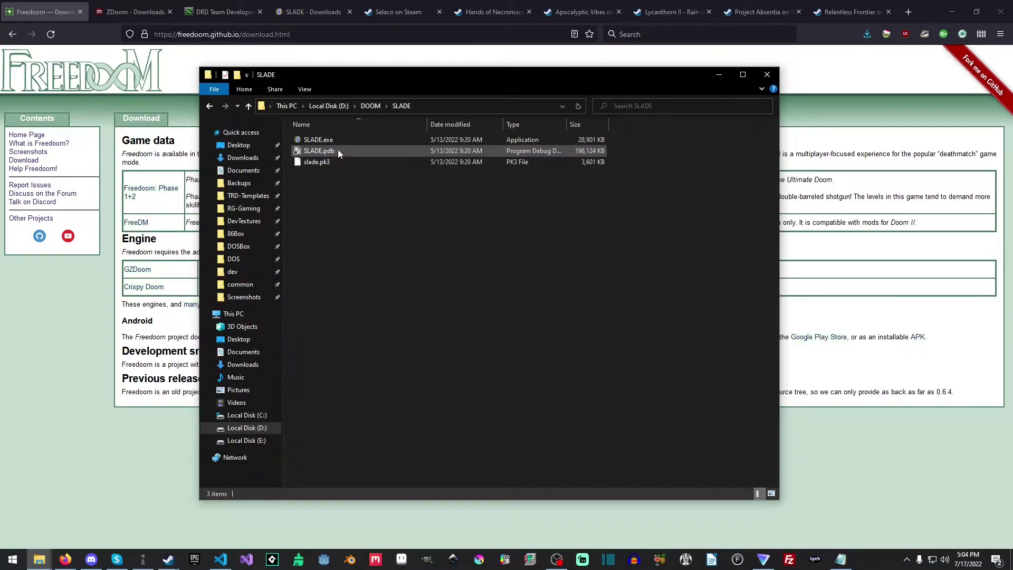
click(335, 141)
double_click(336, 142)
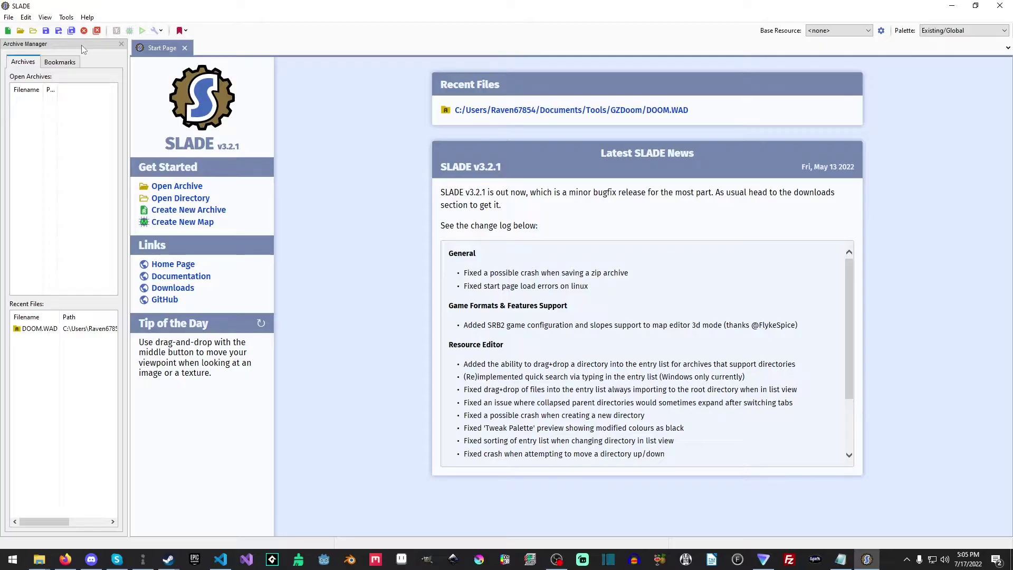
Create a new empty Zip archive in SLADE.
click(199, 210)
click(555, 270)
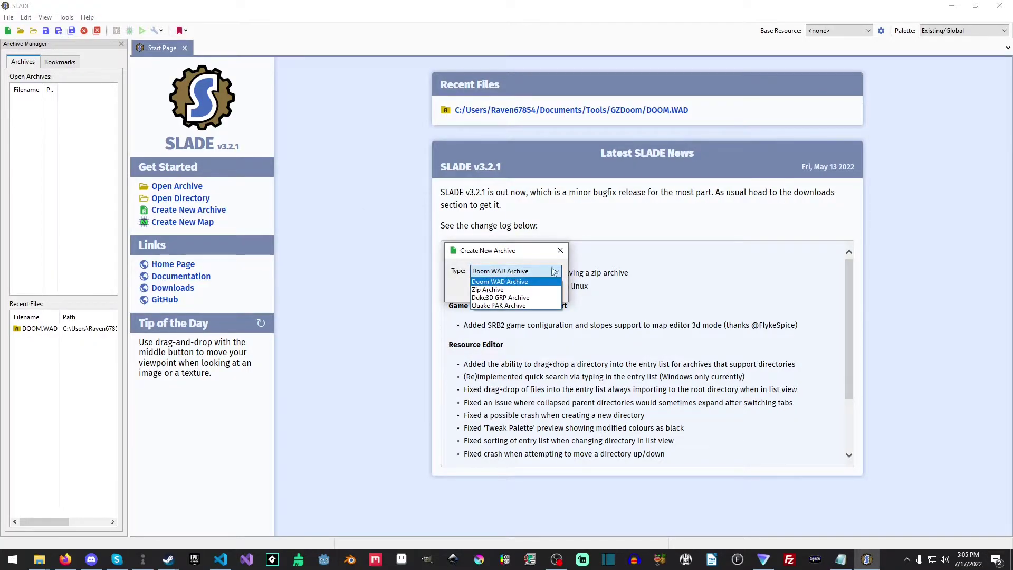
click(534, 291)
click(498, 293)
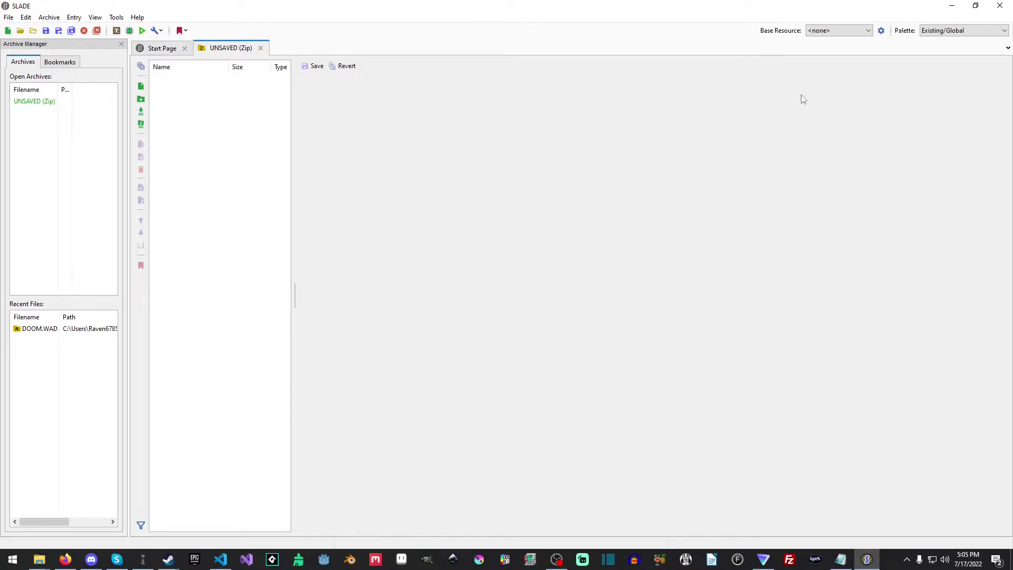
Exit SLADE, discarding the unsaved Zip archive.
click(1000, 5)
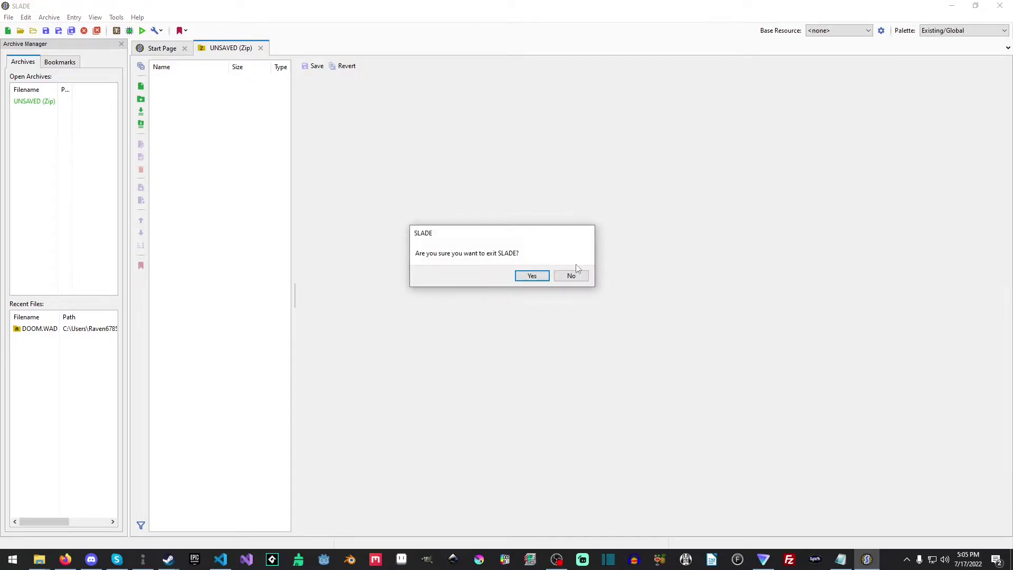
click(532, 276)
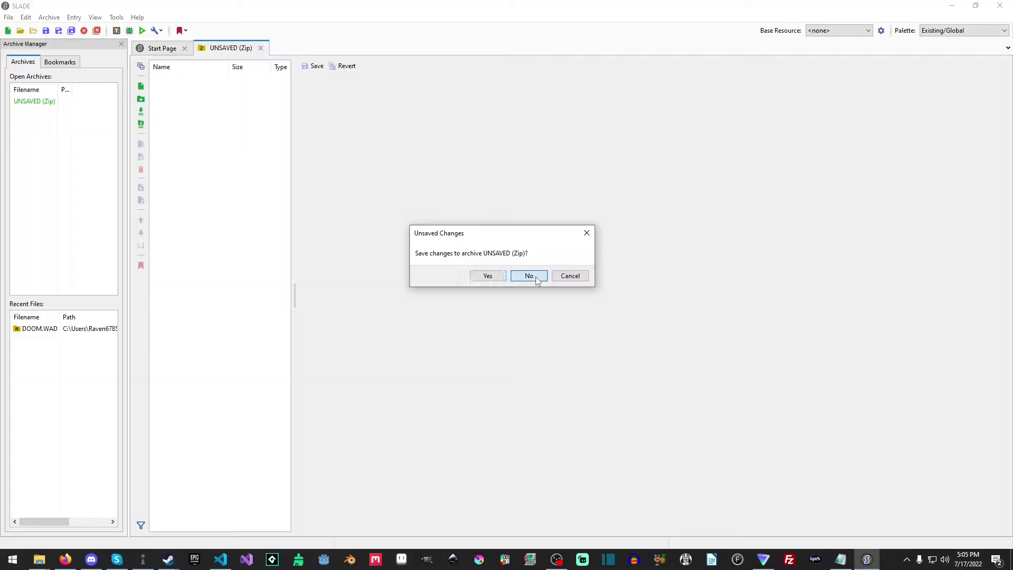
click(536, 276)
click(534, 276)
Launch GZDoom from D:\DOOM with Freedoom: Phase 1 and bring up its main menu.
key(alt+Up)
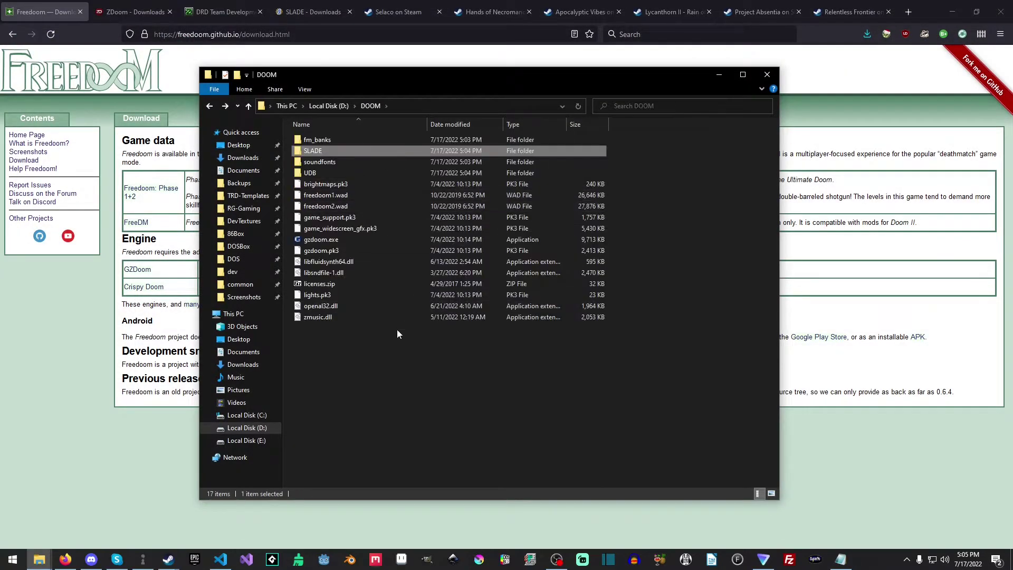
double_click(324, 239)
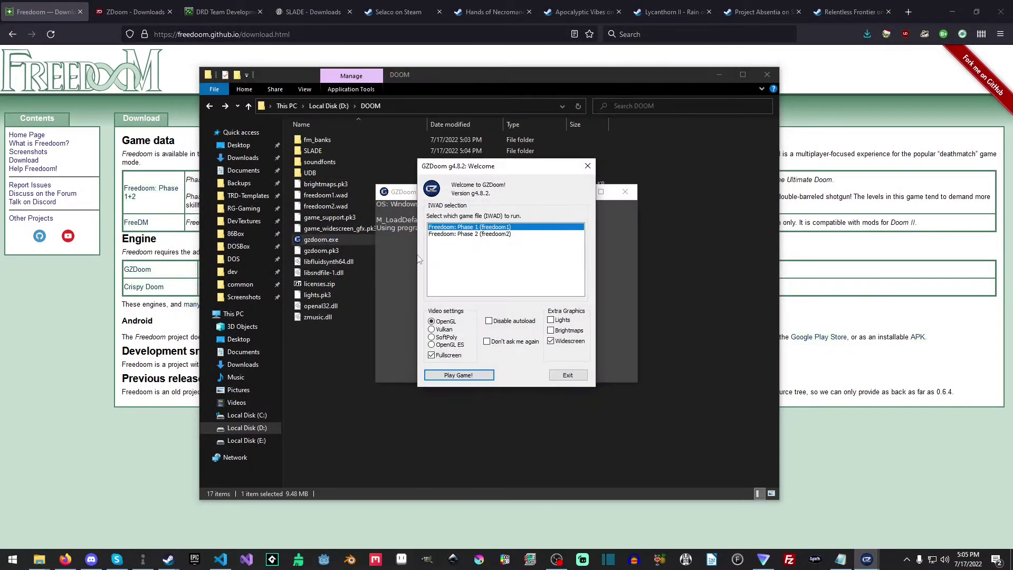
click(470, 373)
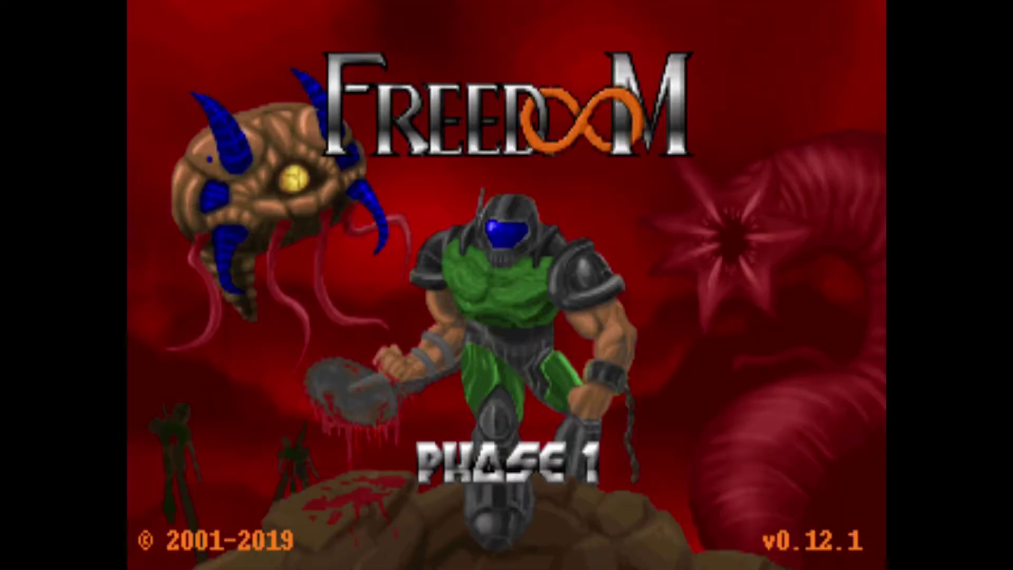
key(Escape)
Lower the Freedoom game's volume to near zero in the Windows Volume Mixer.
key(alt+Tab)
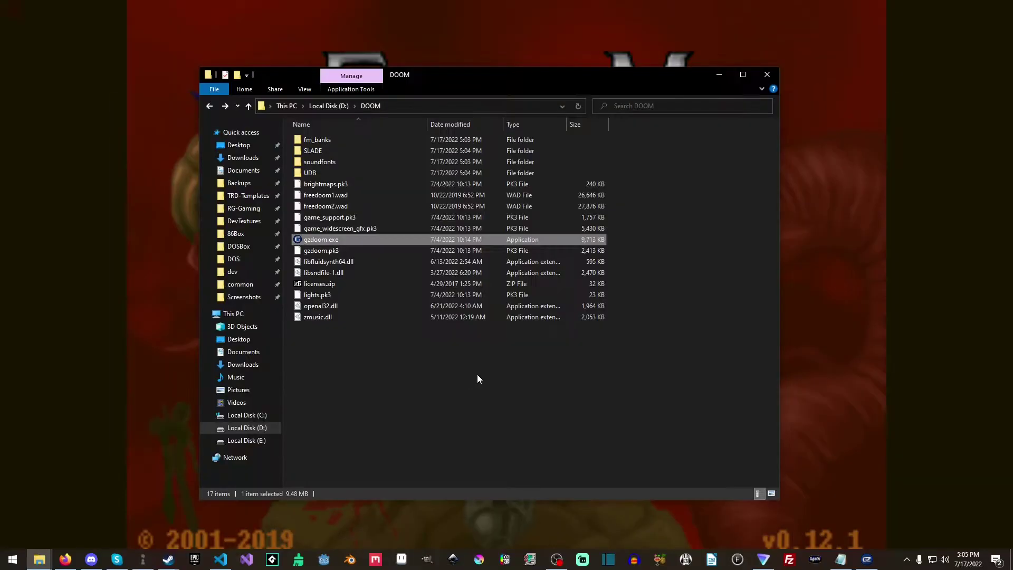
right_click(945, 559)
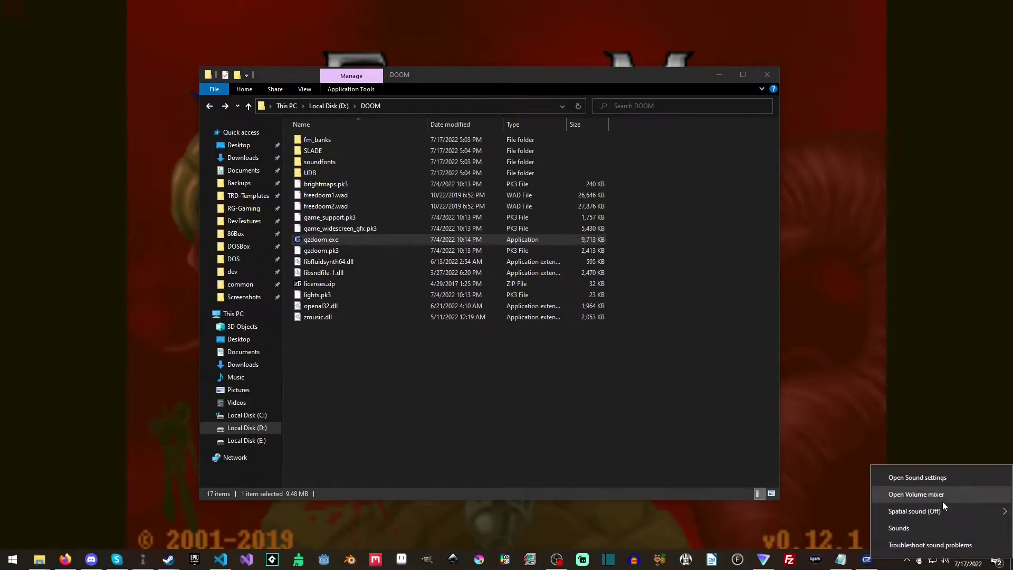
click(940, 495)
click(961, 532)
drag(910, 442, 912, 504)
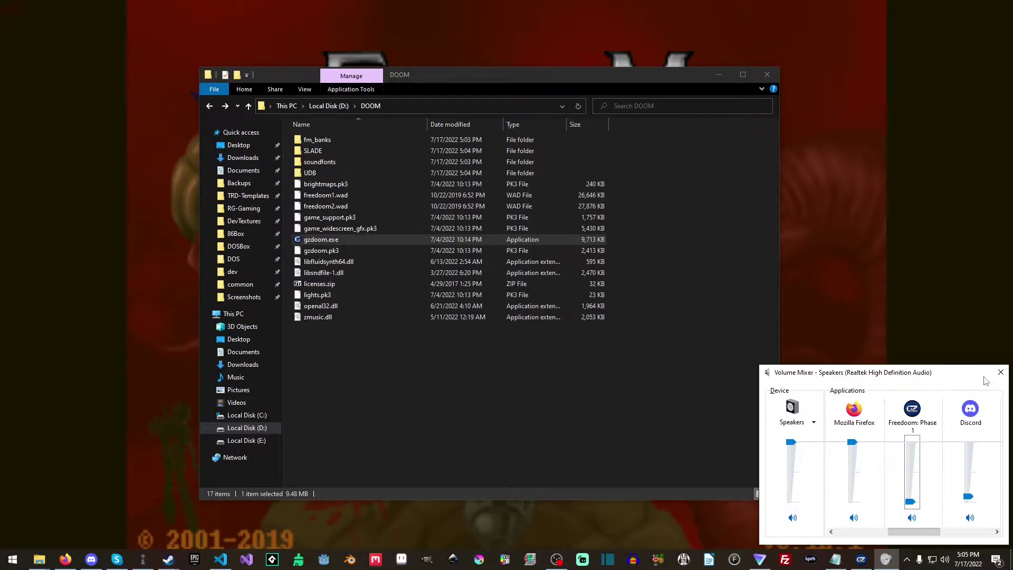
click(1001, 372)
Return to GZDoom and switch the Options menu to the full options layout.
click(869, 210)
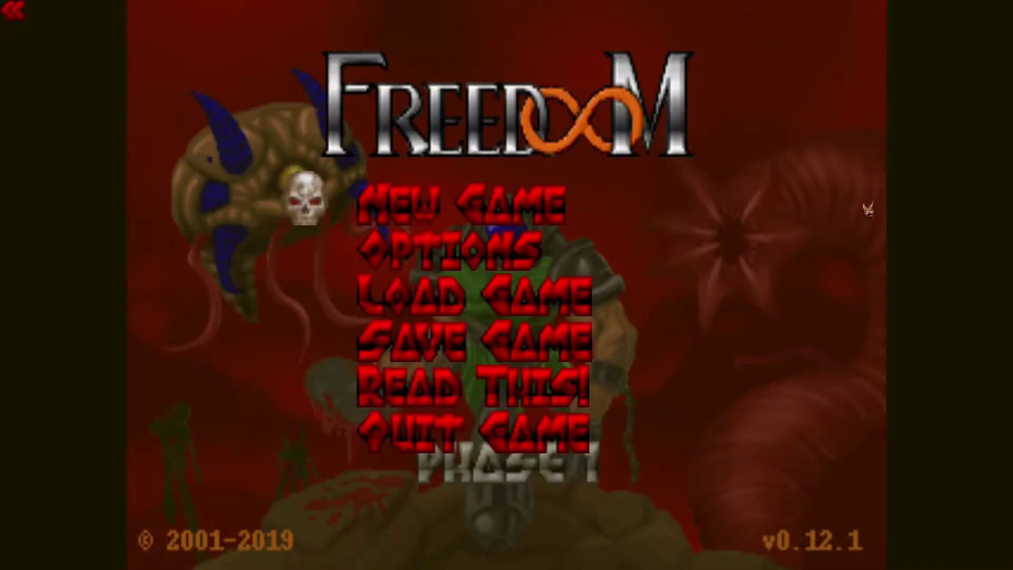
key(Down)
key(Return)
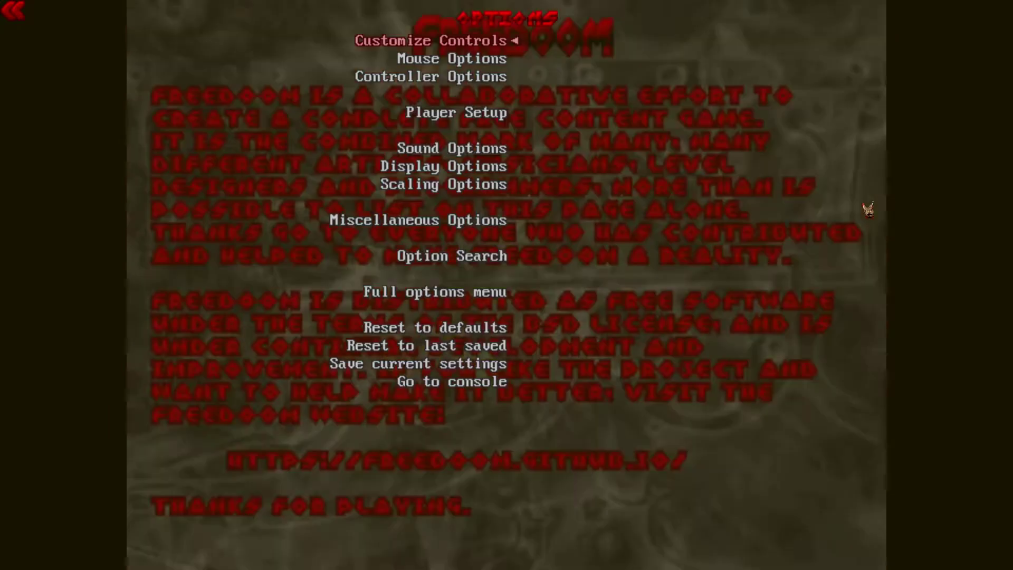
key(Up)
key(Up)
key(Up)
key(Up)
key(Up)
key(Return)
key(Down)
key(Down)
key(Down)
key(Down)
key(Down)
key(Down)
key(Down)
key(Down)
key(Down)
key(Down)
key(Down)
key(Down)
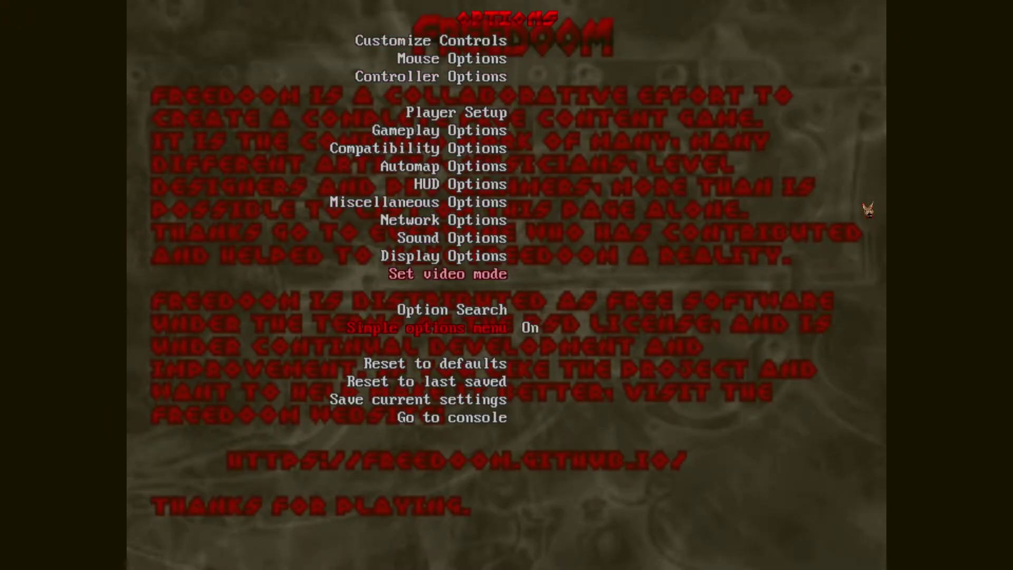
Browse Display Options' renderer submenus, ending in the Hardware Renderer settings.
key(Up)
key(Return)
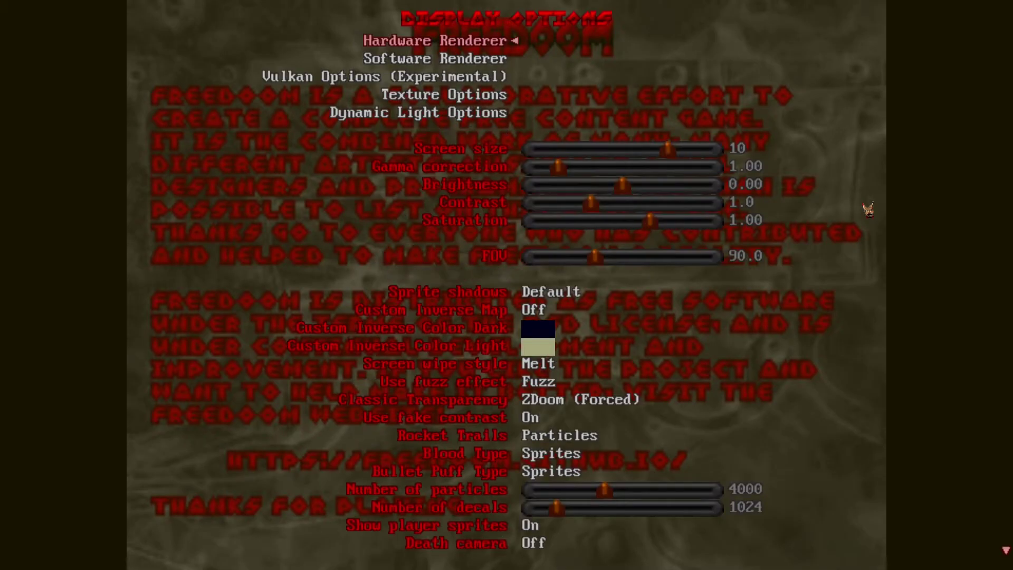
key(Return)
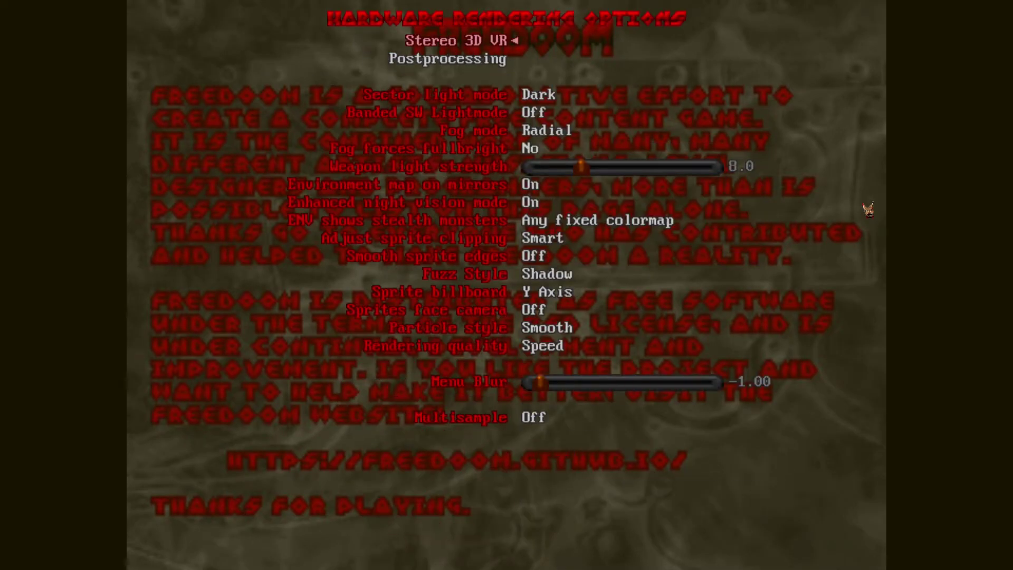
key(Escape)
key(Down)
key(Down)
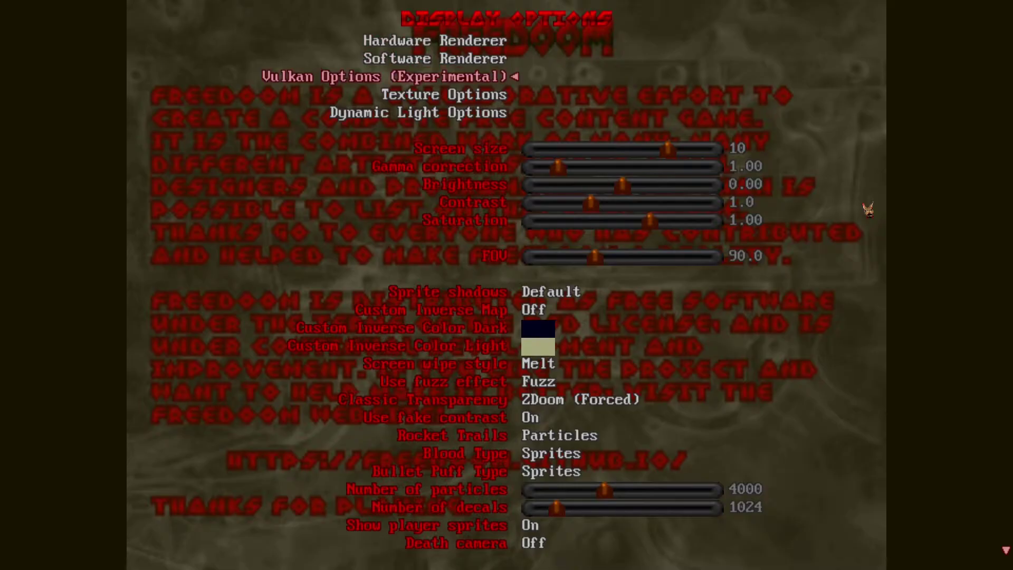
key(Up)
key(Return)
key(Escape)
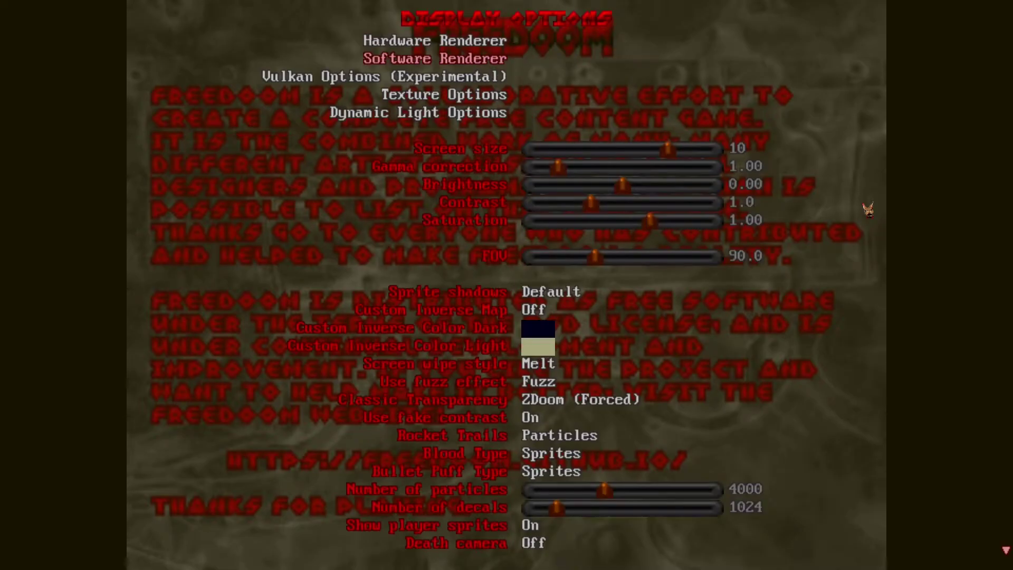
key(Up)
key(Return)
Set Multisample anti-aliasing to 4x and go back to Display Options.
key(Down)
key(Down)
key(Down)
key(Down)
key(Down)
key(Down)
key(Down)
key(Down)
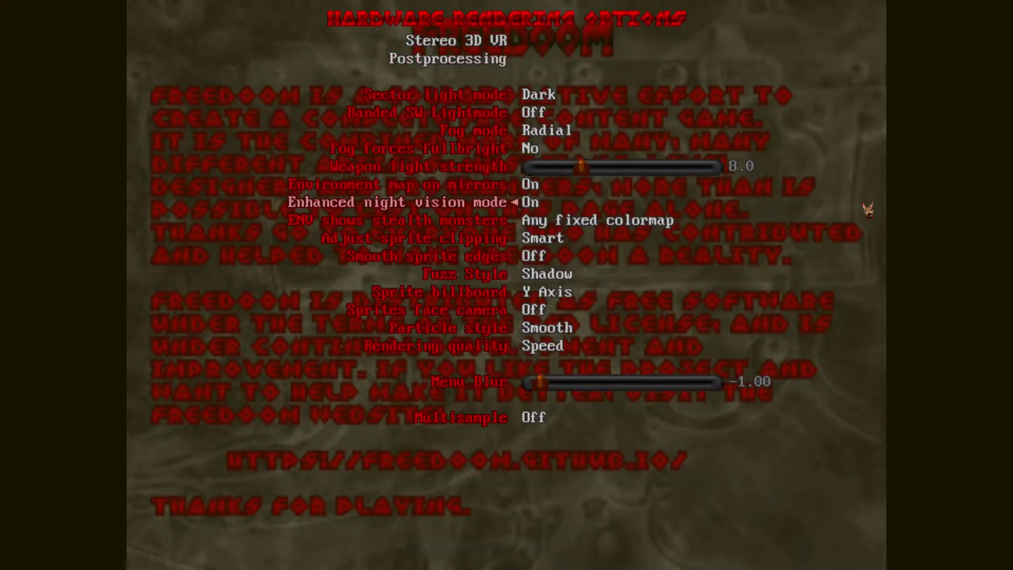
key(Down)
key(Down)
key(Down)
key(Down)
key(Down)
key(Down)
key(Down)
key(Down)
key(Down)
key(Down)
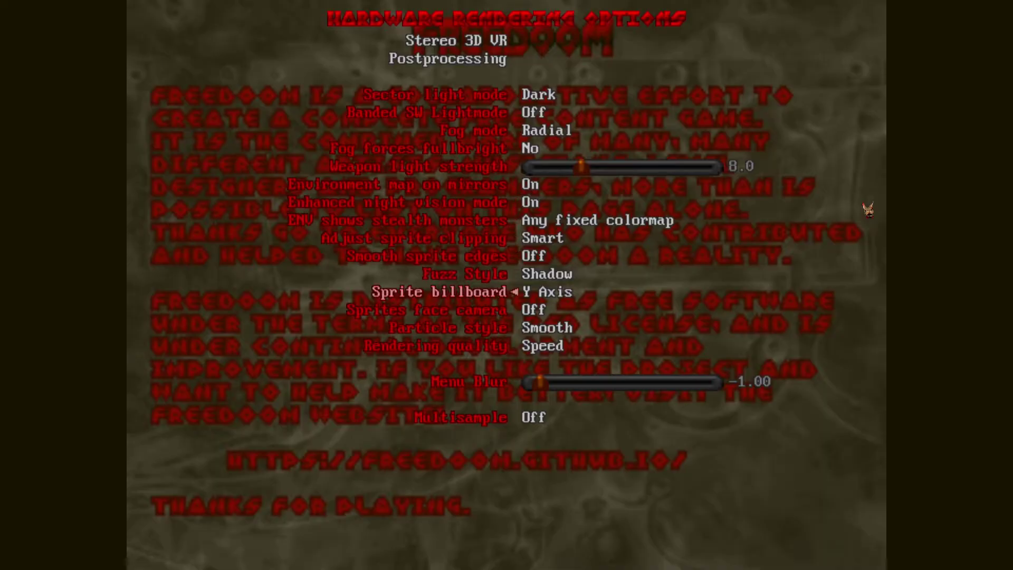
key(Right)
key(Right)
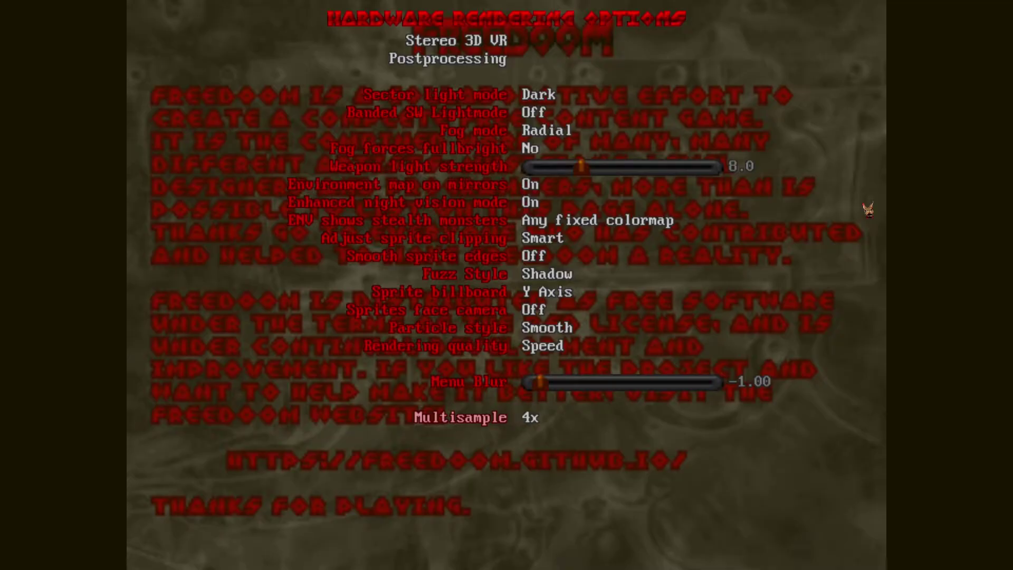
key(Escape)
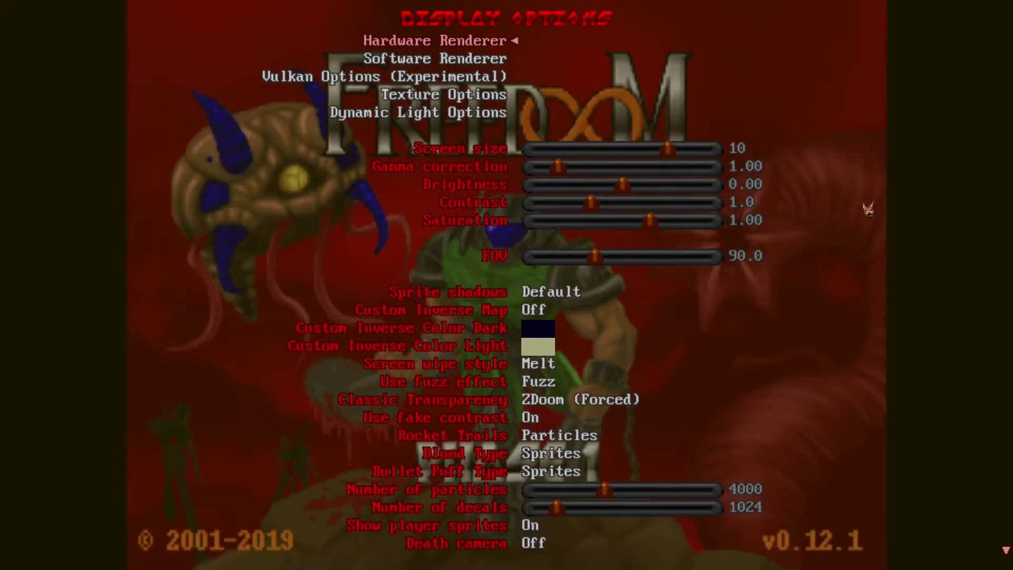
key(Down)
key(Down)
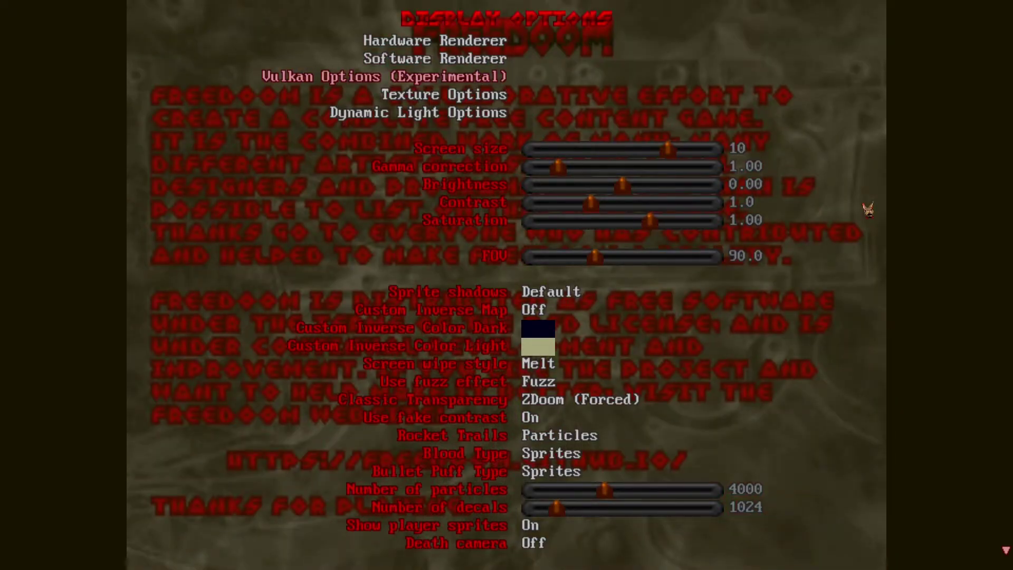
Set texture filter mode to None (trilinear) and anisotropic filtering to 16x.
key(Down)
key(Down)
key(Up)
key(Return)
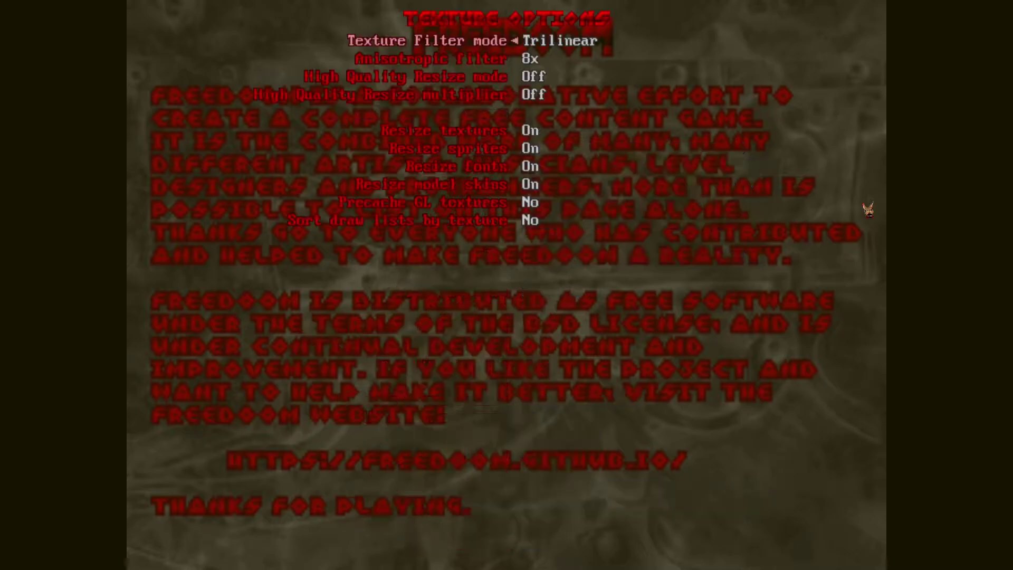
key(Left)
key(Left)
key(Left)
key(Left)
key(Right)
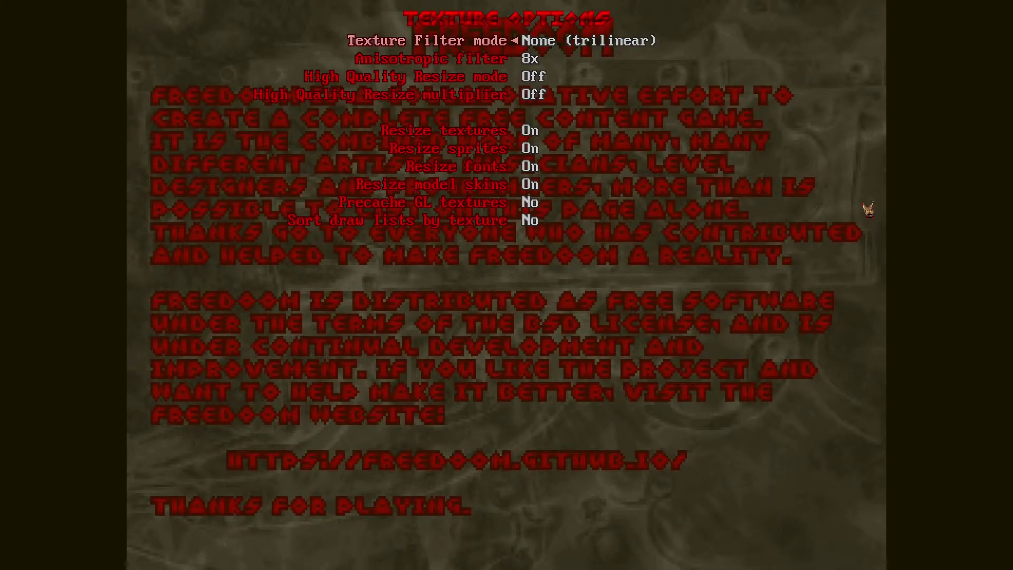
key(Down)
key(Right)
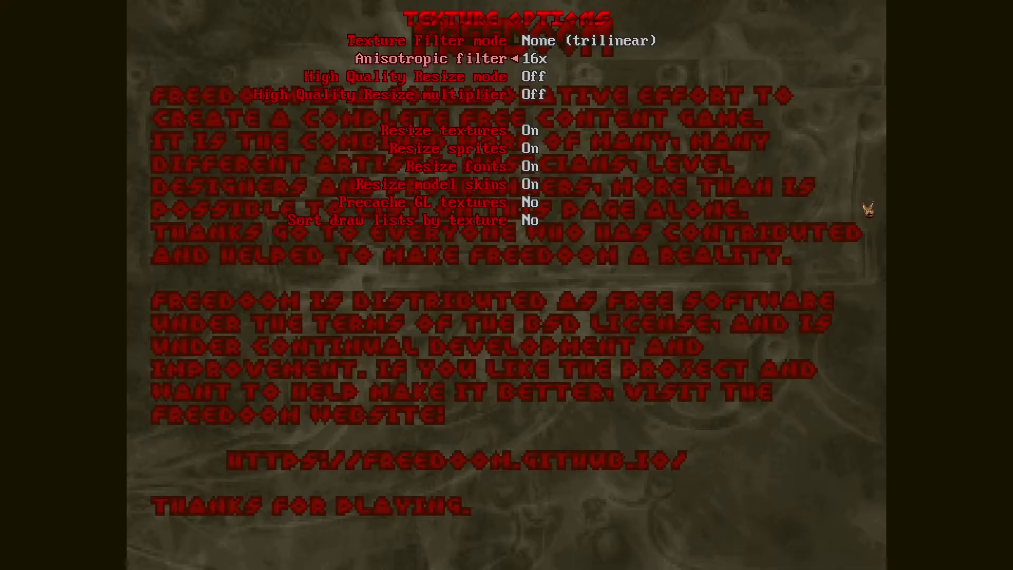
key(Escape)
In Dynamic Light Options, turn on light shadowmaps with 1024 quality and PCF (High) filter.
key(Down)
key(Return)
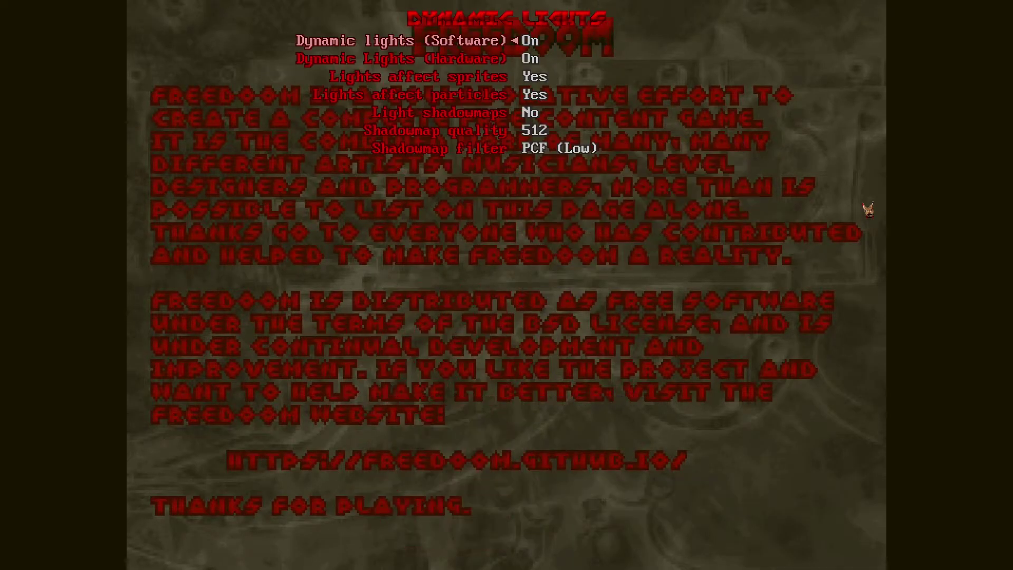
key(Up)
key(Left)
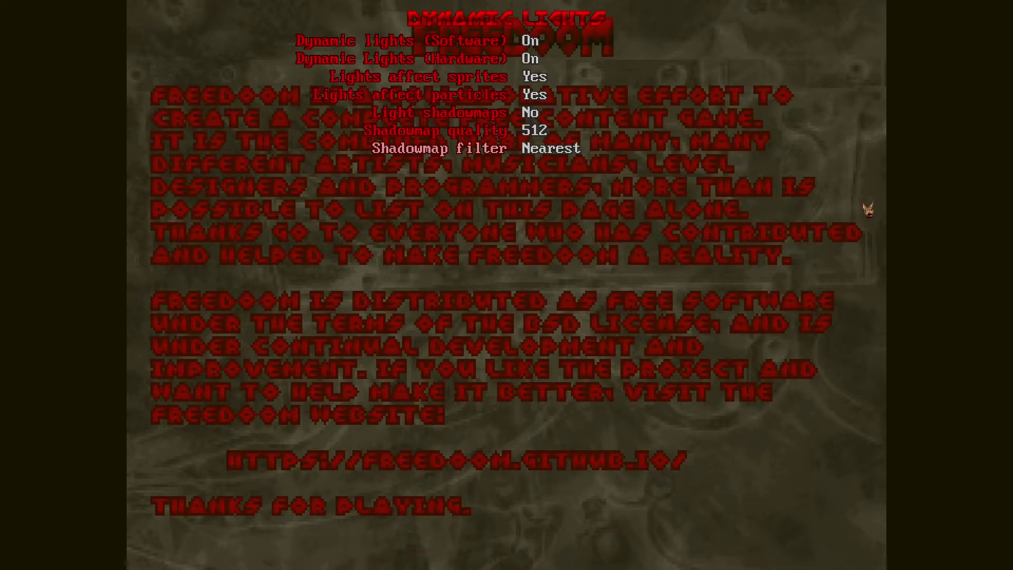
key(Right)
key(Right)
key(Up)
key(Left)
key(Left)
key(Left)
key(Up)
key(Up)
key(Down)
key(Right)
key(Up)
key(Up)
key(Up)
key(Escape)
key(Up)
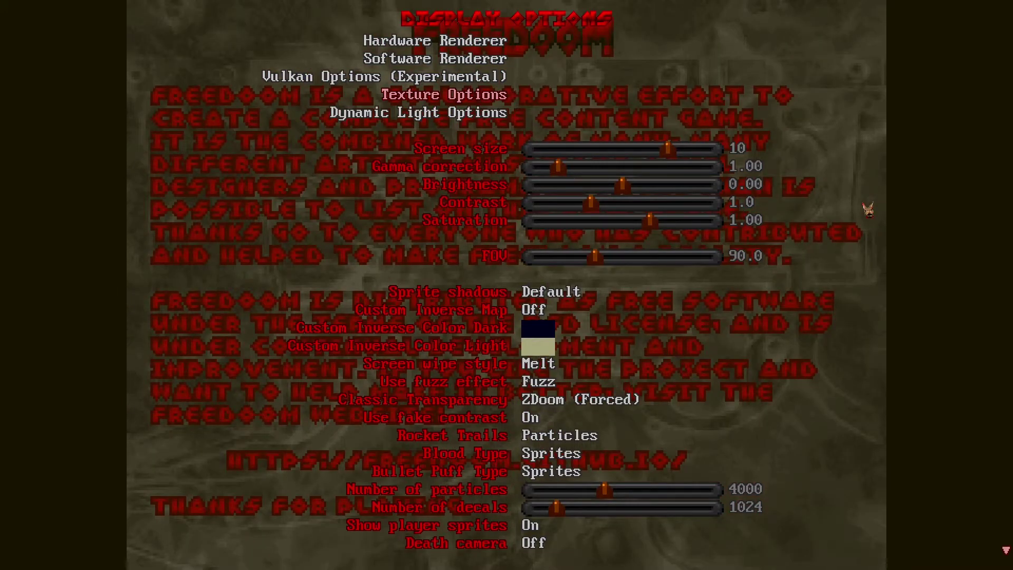
key(Down)
key(Down)
key(Down)
key(Down)
key(Down)
key(Down)
key(Down)
key(Down)
key(Down)
key(Down)
key(Down)
key(Down)
key(Down)
key(Down)
key(Down)
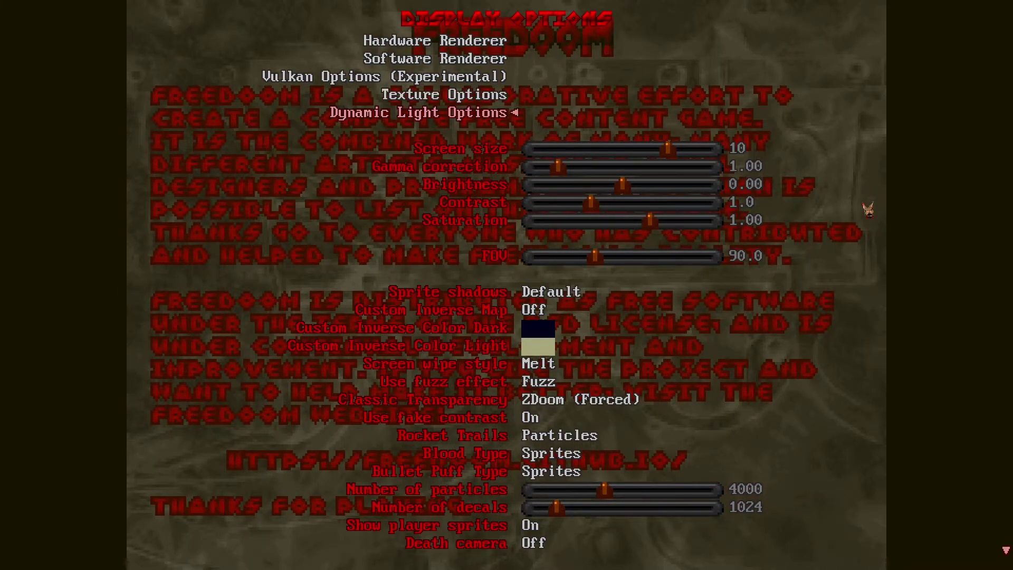
key(Down)
key(Down)
key(Down)
key(Down)
key(Down)
key(Down)
key(Down)
key(Down)
key(Down)
key(Down)
key(Down)
key(Down)
key(Down)
key(Down)
Switch GZDoom back to the simple options menu layout.
key(Escape)
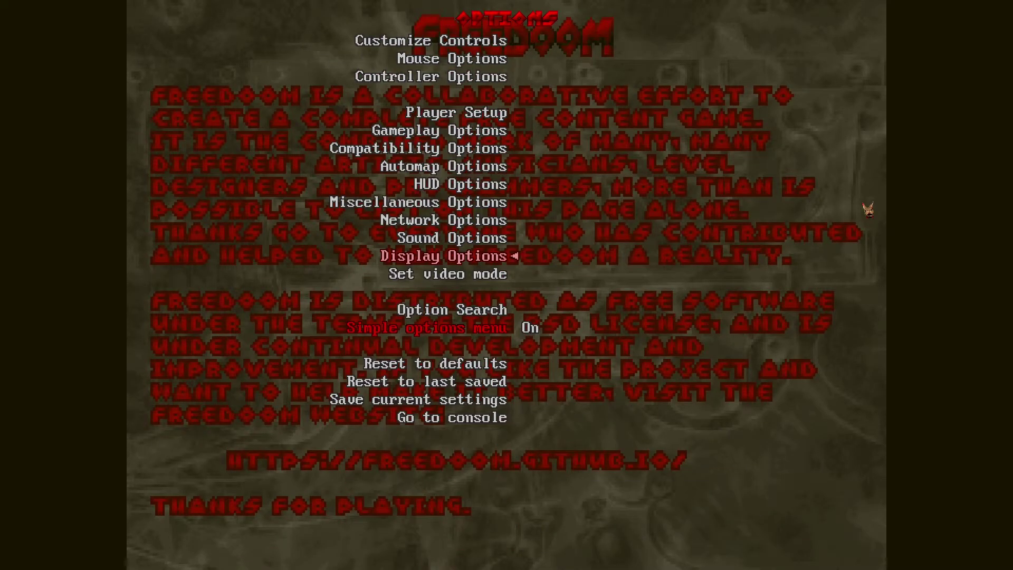
key(Down)
key(Down)
key(Down)
key(Return)
Quit GZDoom via Quit Game, confirming Yes, and return to the DOOM folder.
key(Escape)
key(Up)
key(Up)
key(Return)
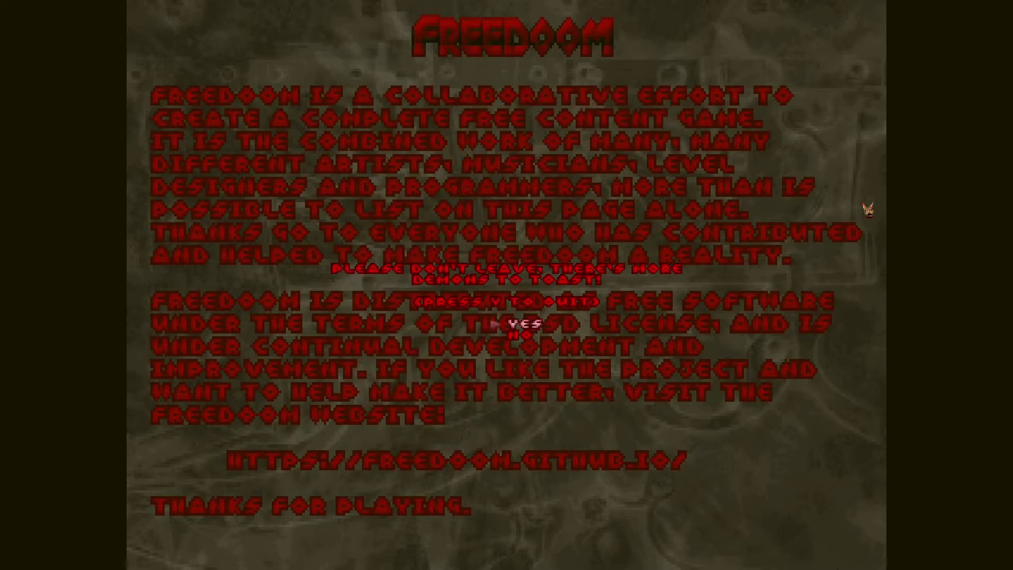
key(Return)
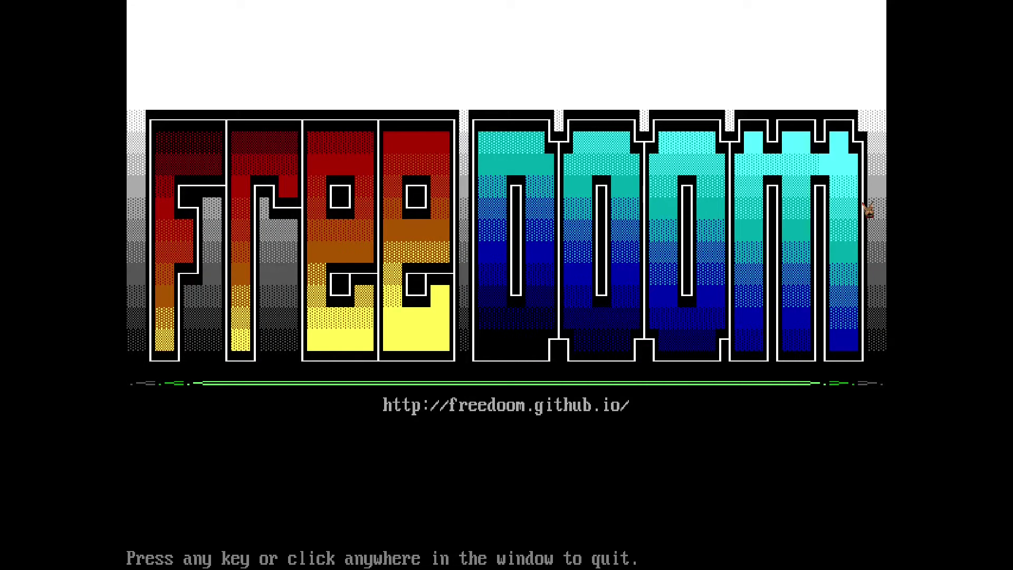
key(Return)
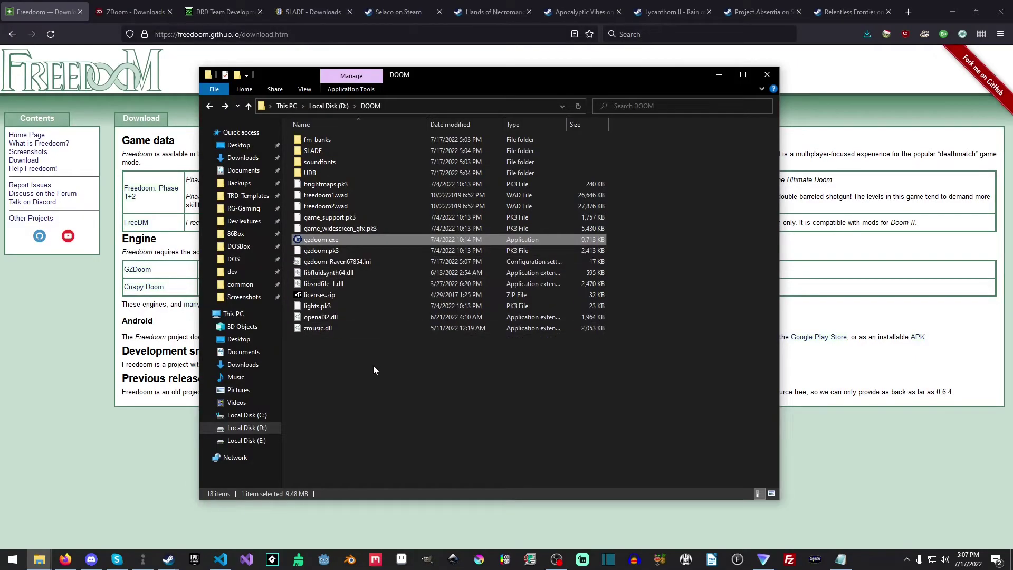
click(371, 368)
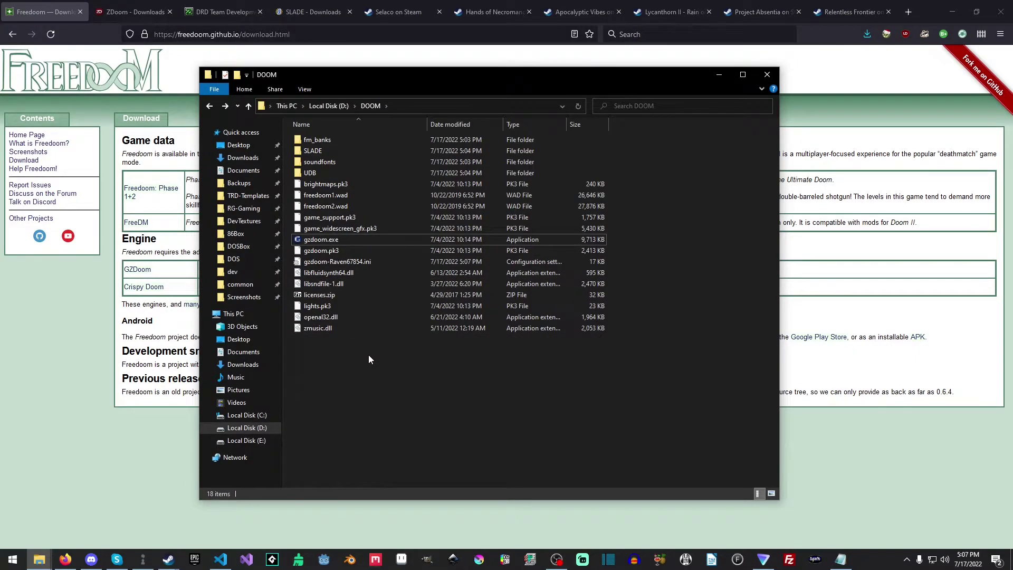
mouse_move(333, 172)
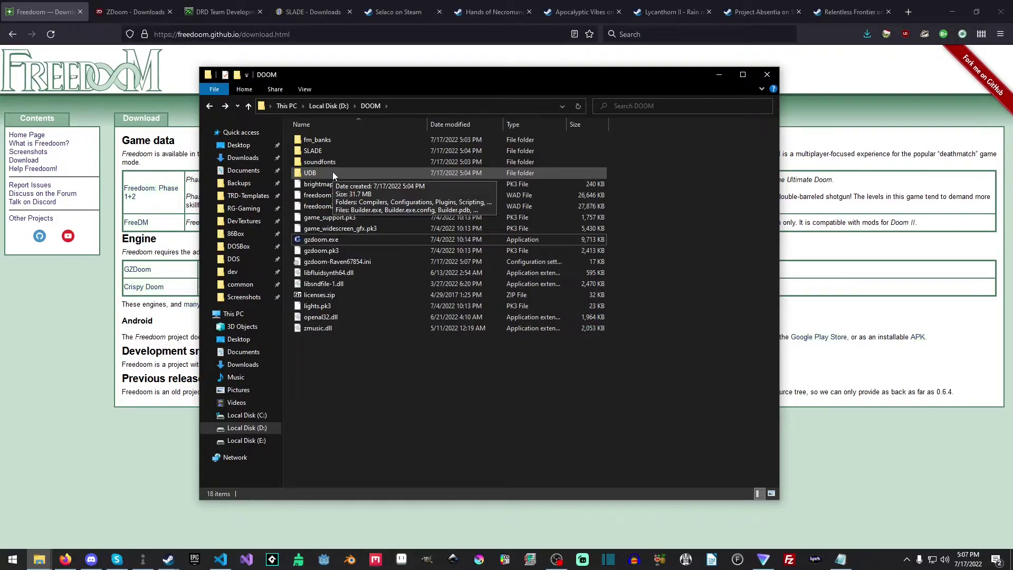
Open the UDB folder and launch Builder.exe.
double_click(332, 172)
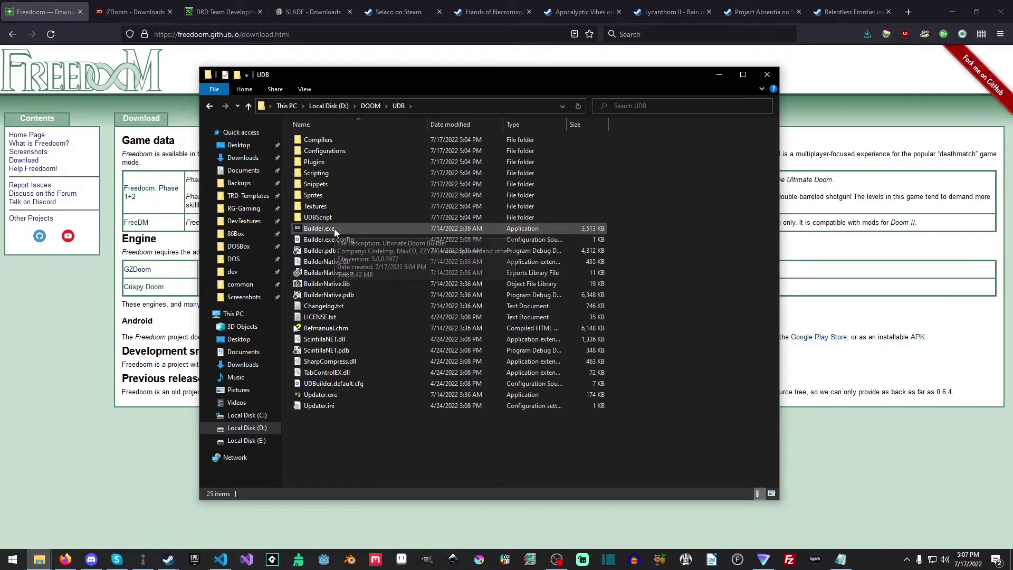
click(334, 231)
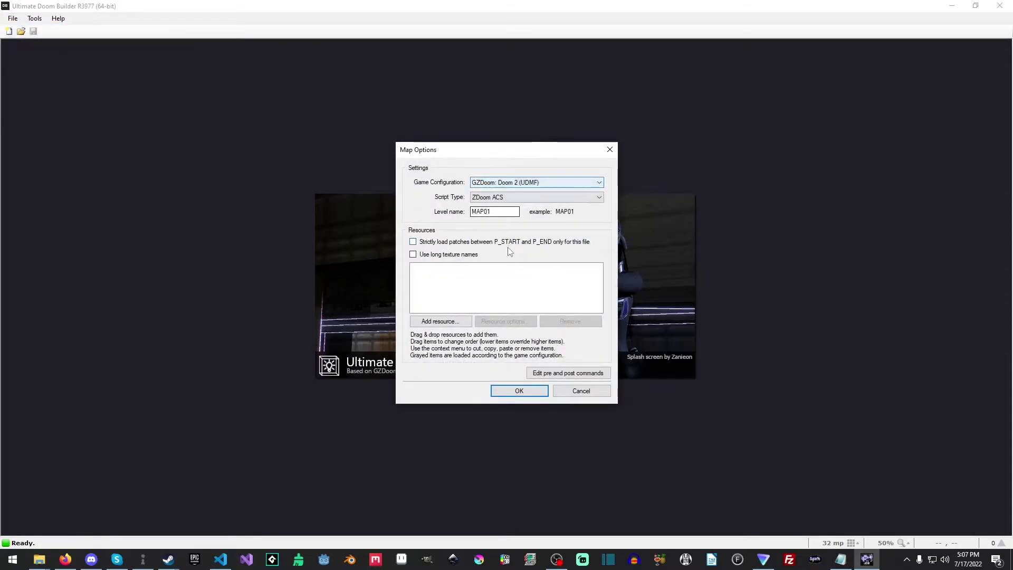
Pick GZDoom: Doom 2 (UDMF) as the game configuration, keeping ZDoom ACS scripts and level name MAP01.
click(544, 183)
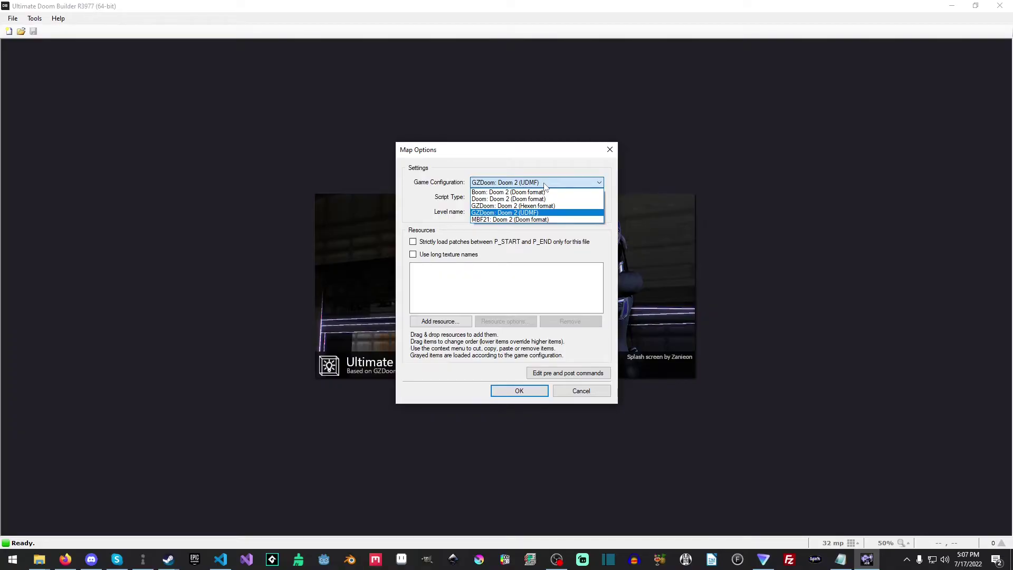
click(544, 184)
click(544, 185)
click(528, 214)
click(516, 197)
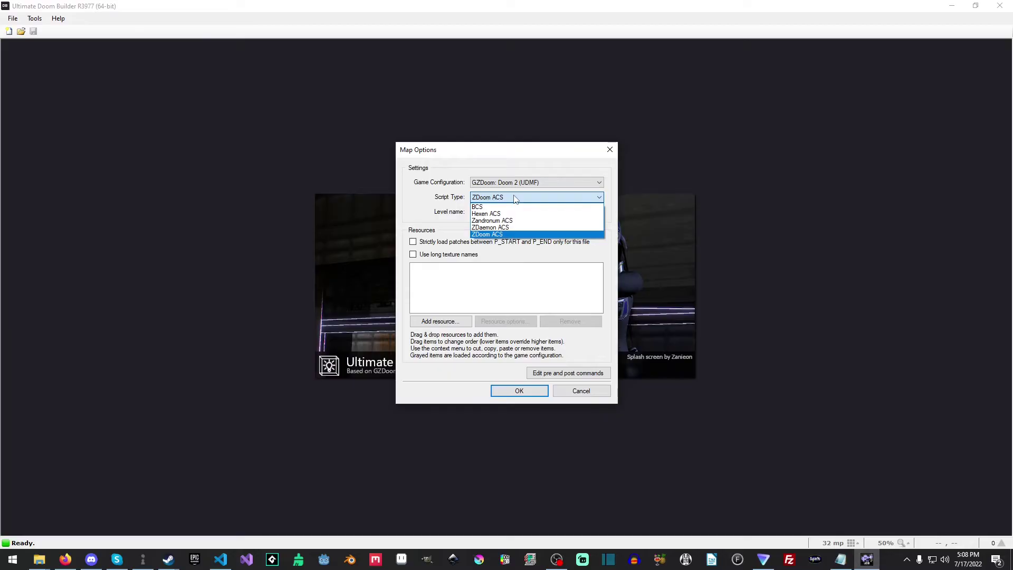
click(515, 198)
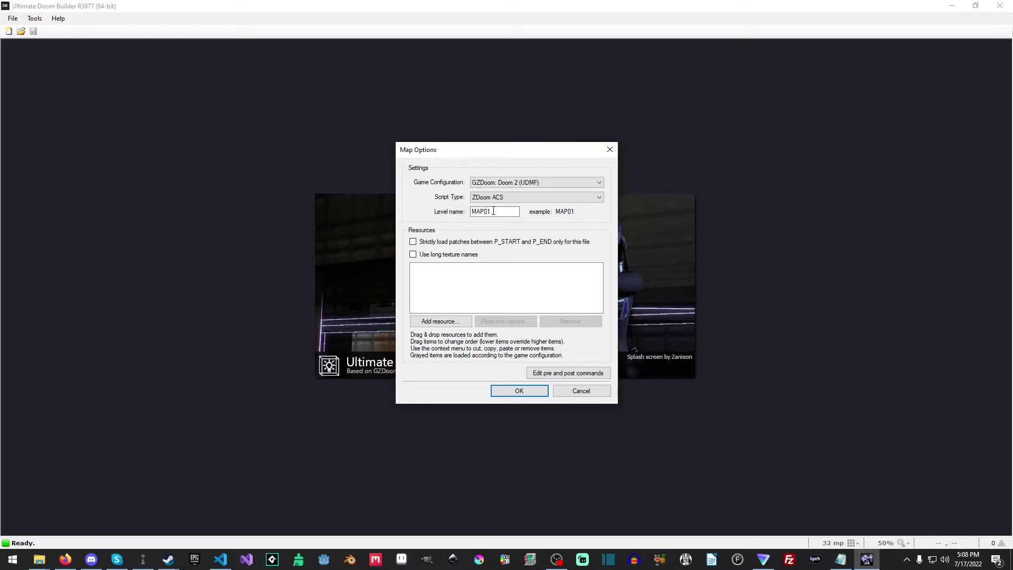
Add D:\DOOM\freedoom1.wad as a map resource.
click(443, 321)
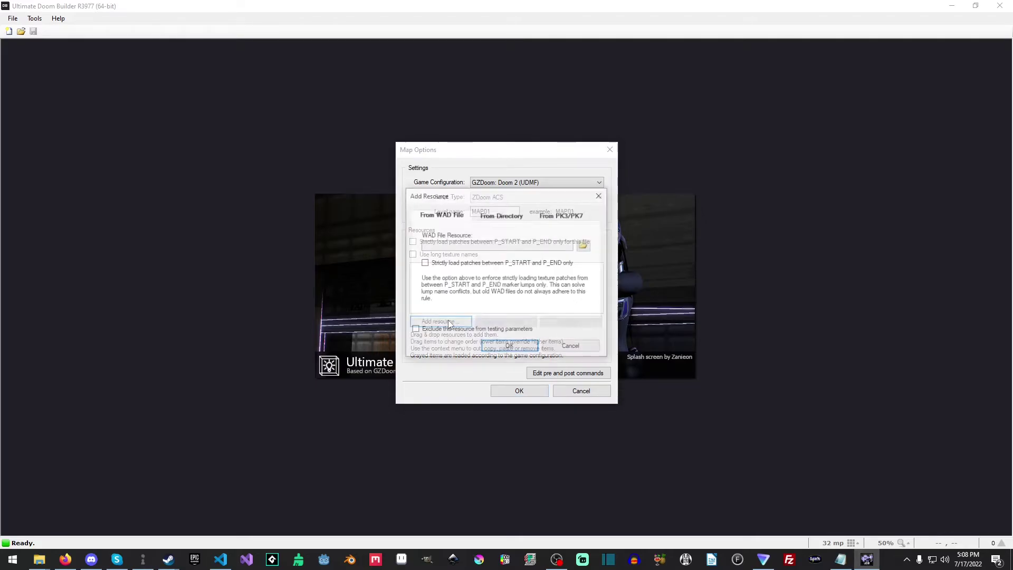
click(585, 246)
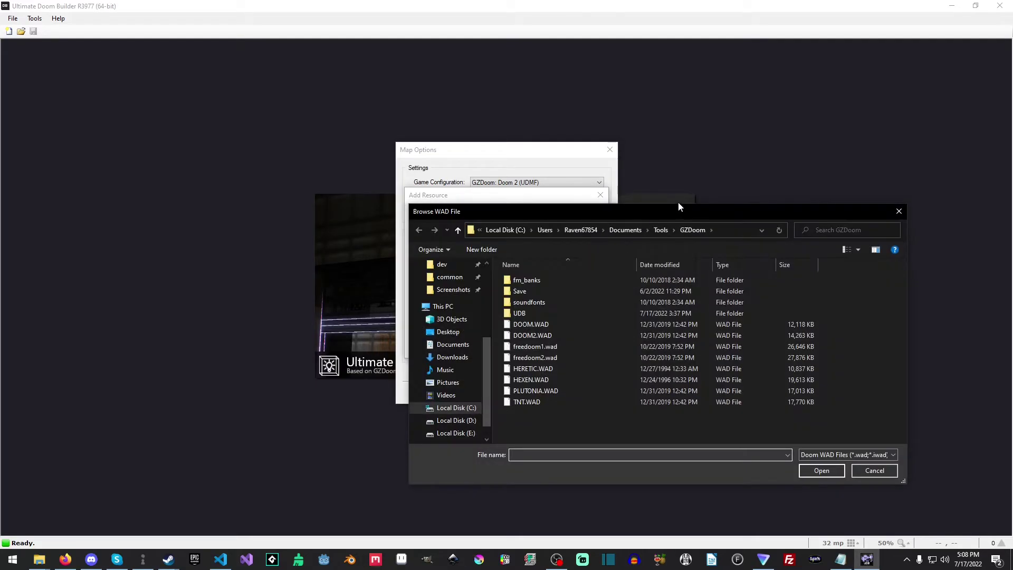
drag(678, 208, 657, 165)
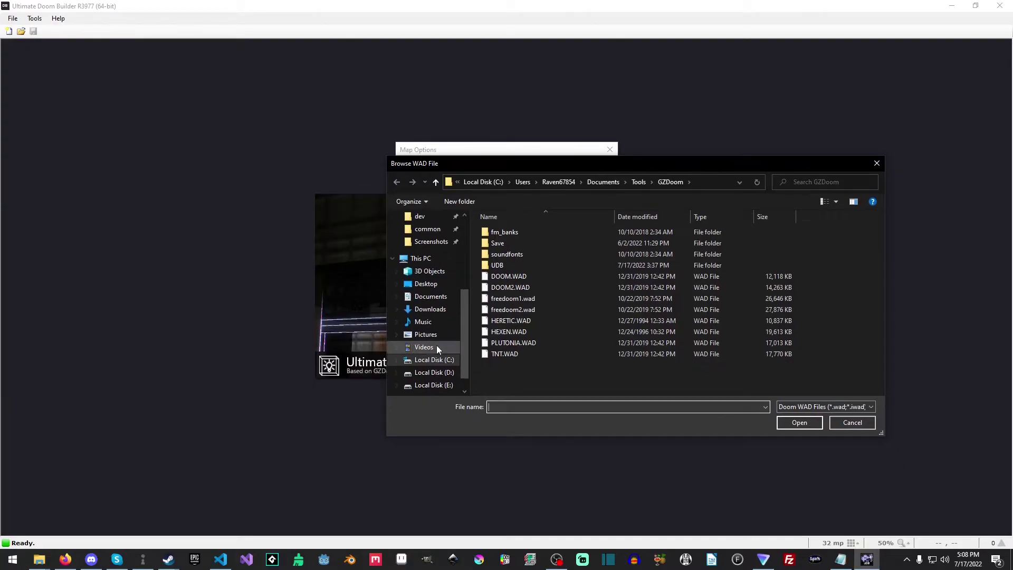
click(452, 374)
double_click(528, 266)
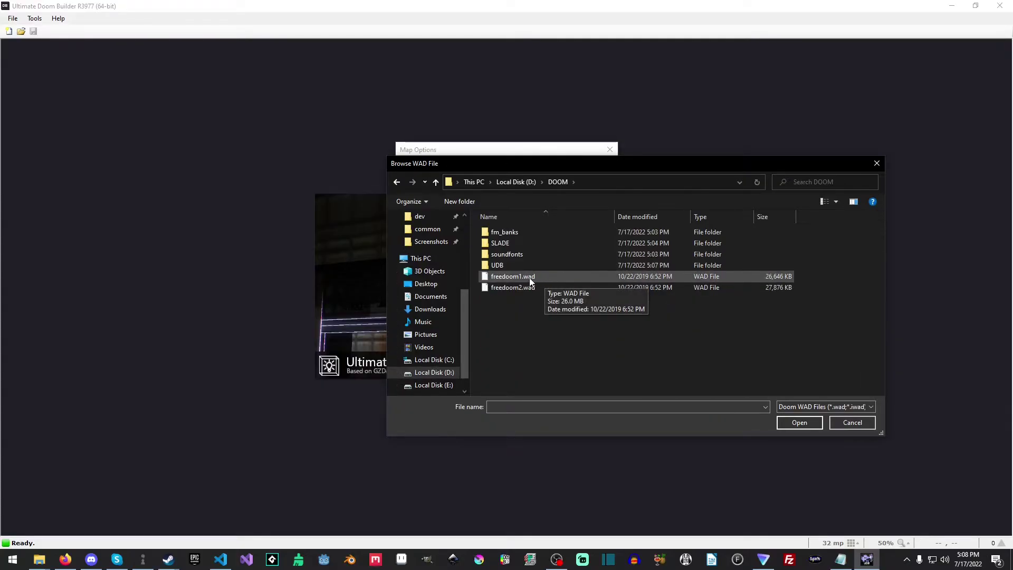
double_click(527, 278)
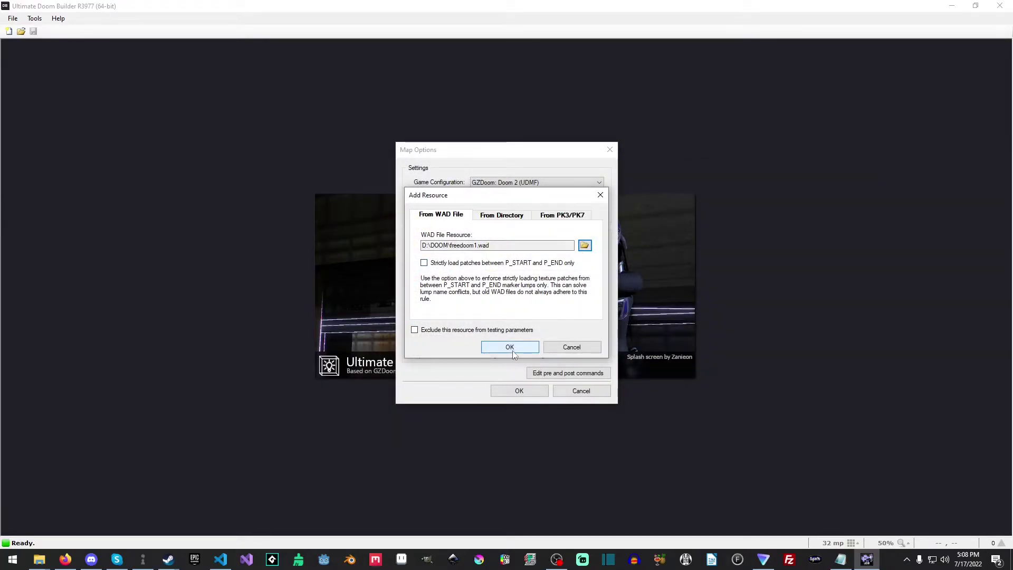
click(510, 347)
Add freedoom2.wad as a second resource and enable long texture names.
click(451, 321)
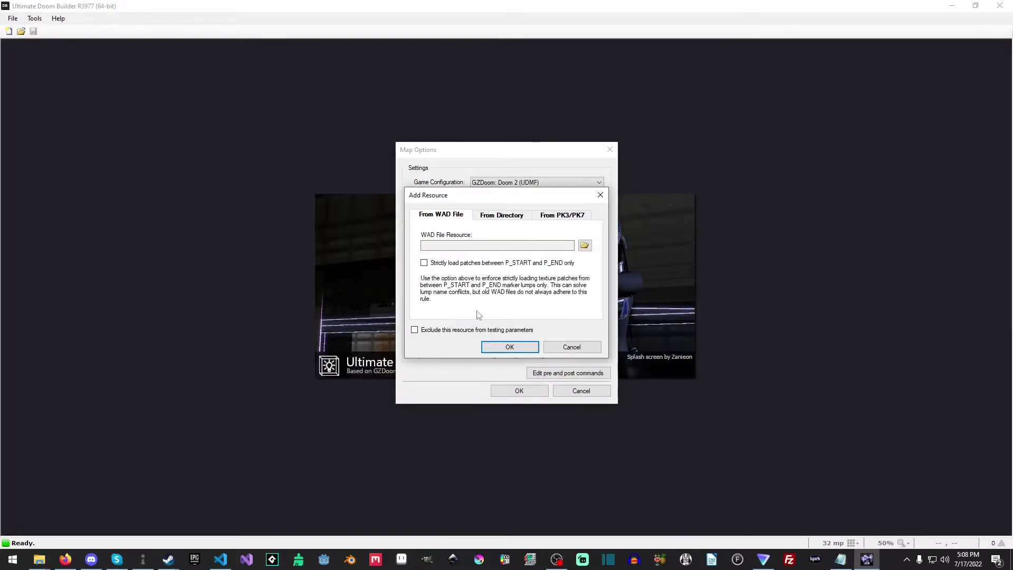
click(583, 242)
double_click(528, 289)
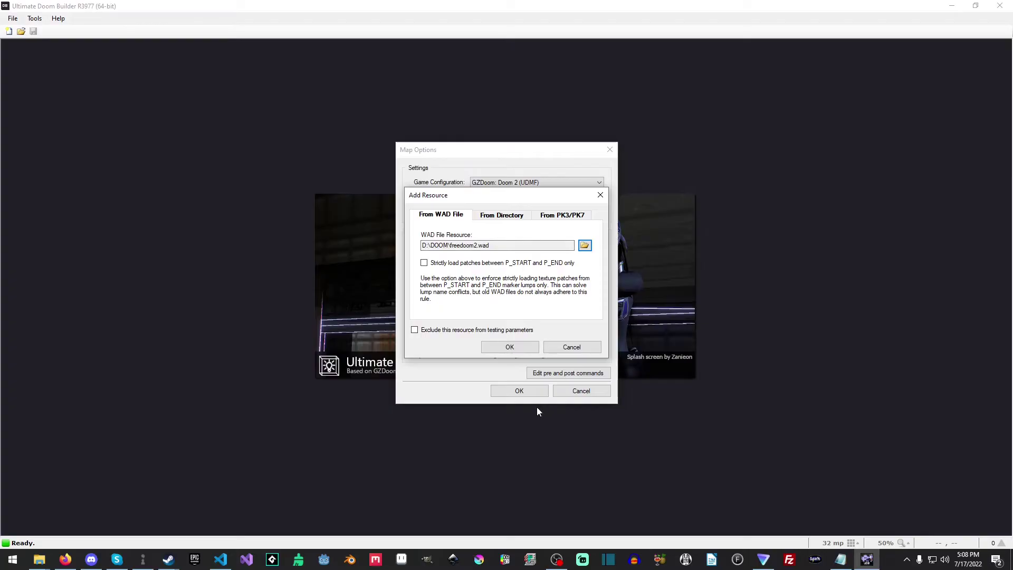
click(508, 349)
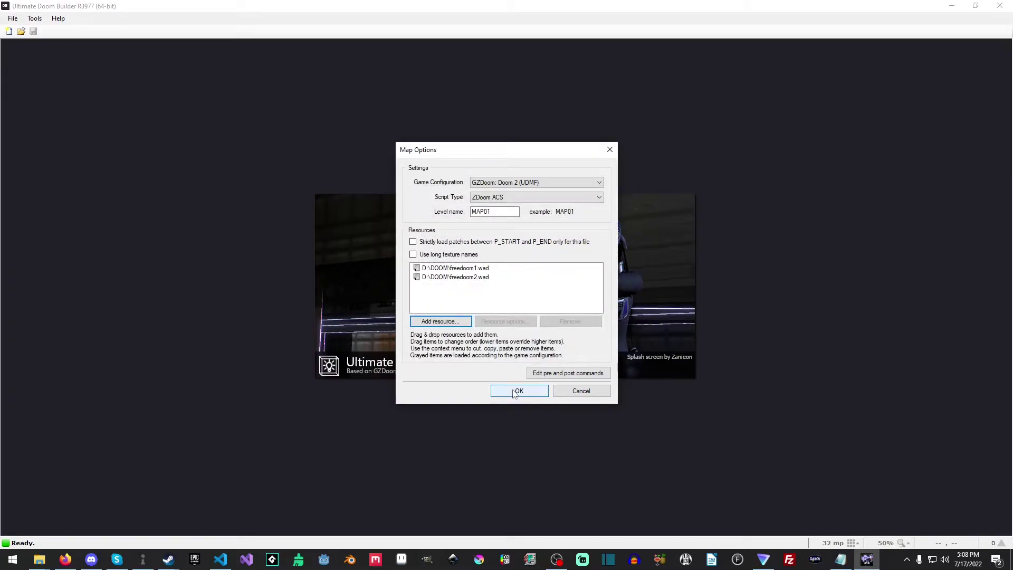
double_click(485, 212)
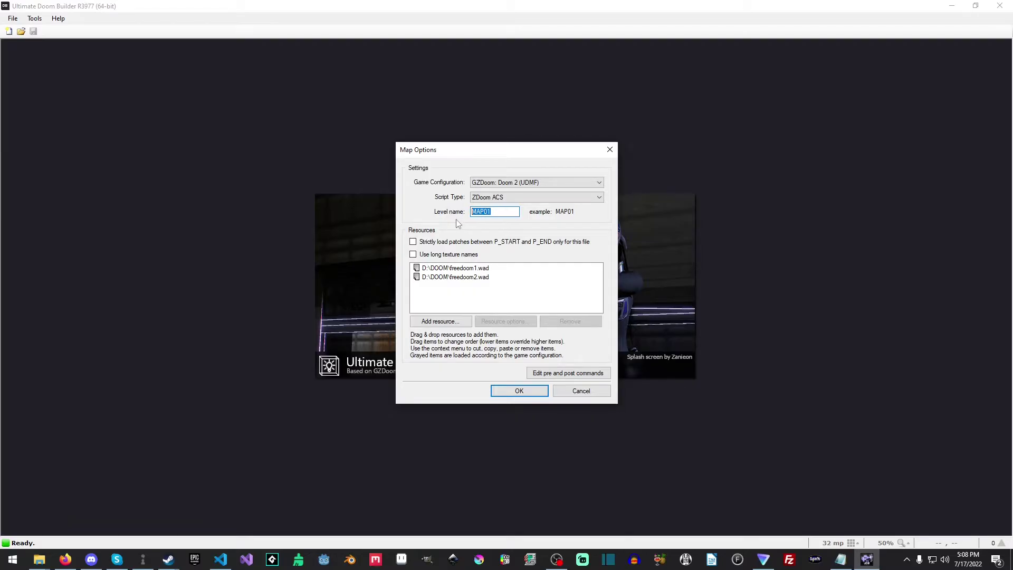
click(454, 257)
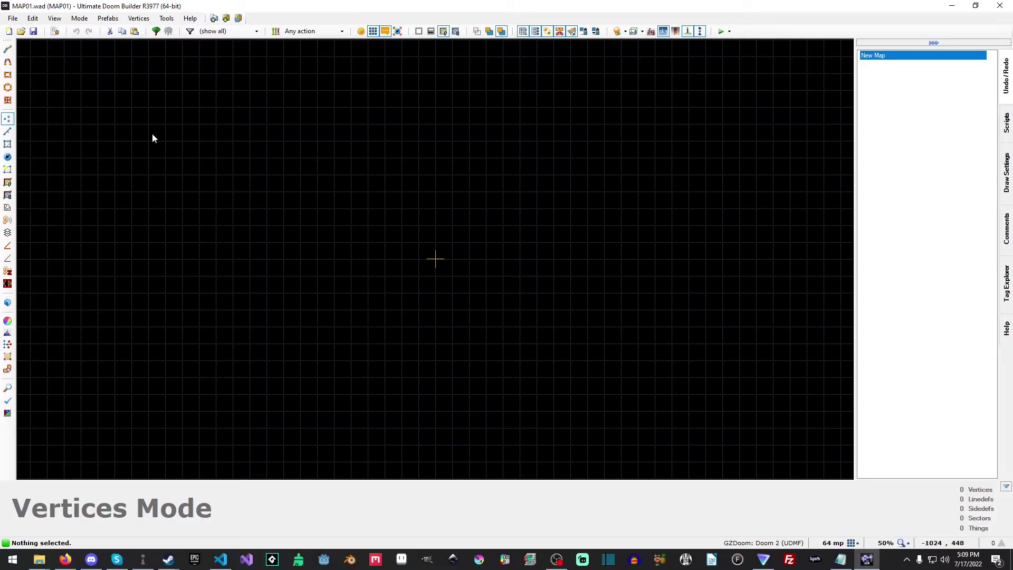
Look through the editor's commands menu, then close it without choosing anything.
click(166, 18)
mouse_move(102, 20)
mouse_move(4, 18)
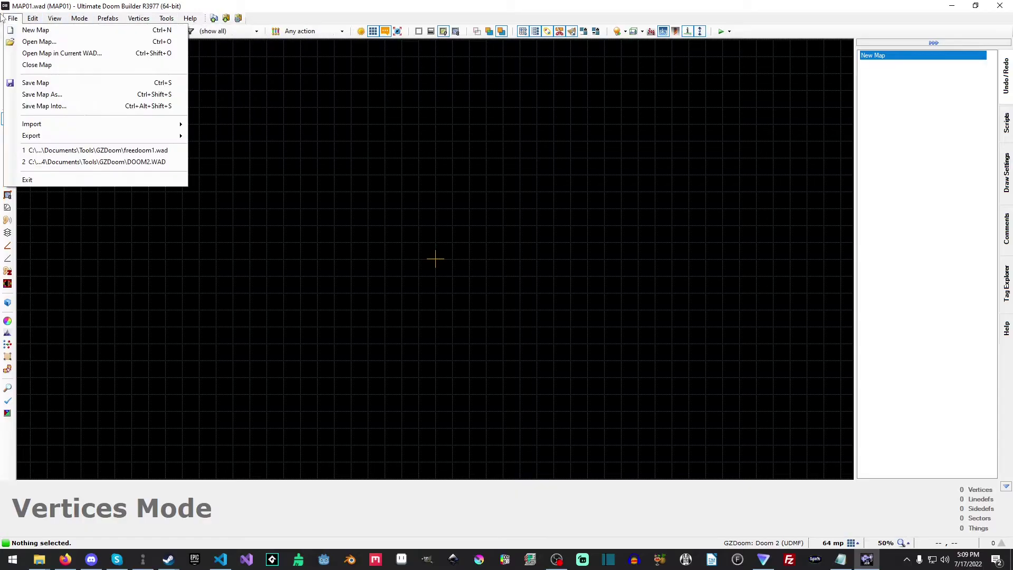
click(591, 6)
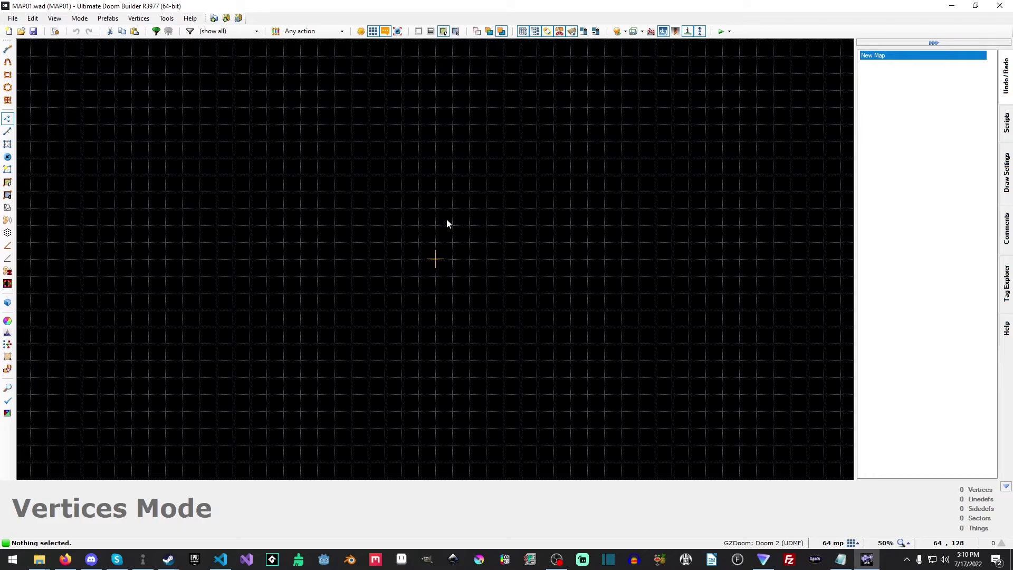
Start a 256 by 256 rectangle room, then cancel it.
key(ctrl+shift+d)
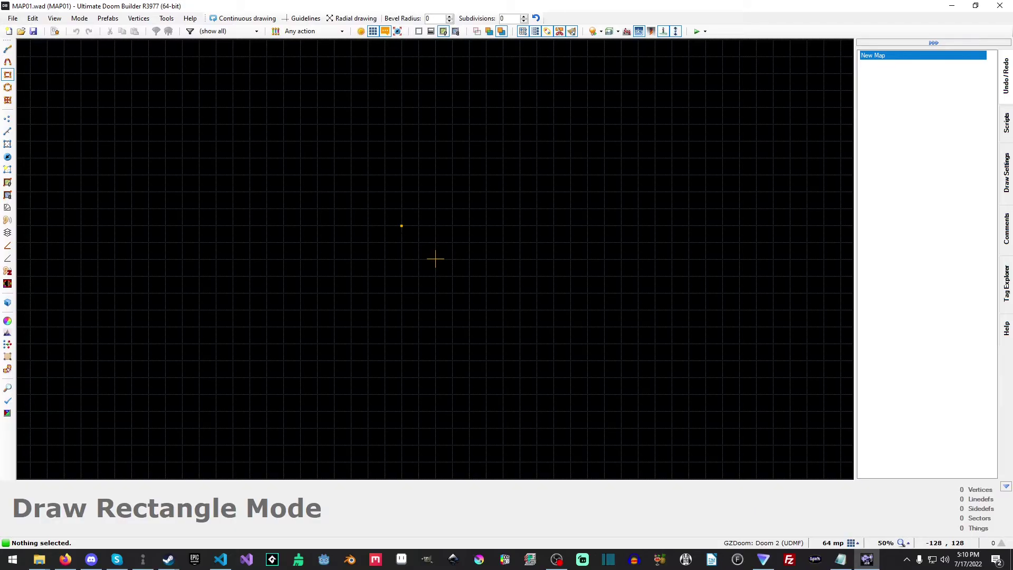
drag(402, 226, 469, 293)
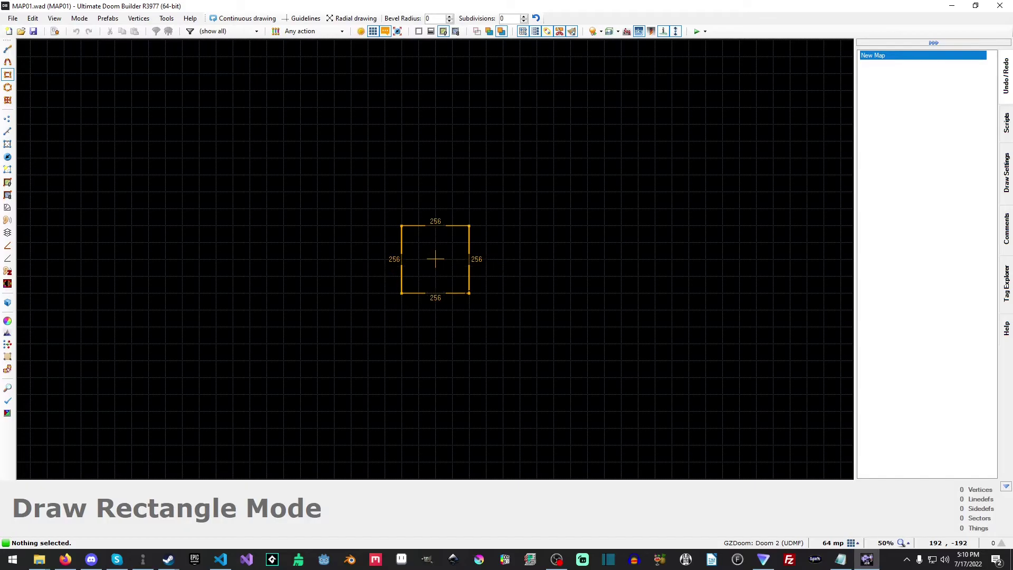
key(Escape)
Draw a 384 by 384 square room at the map centre and pan around it.
key(shift+d)
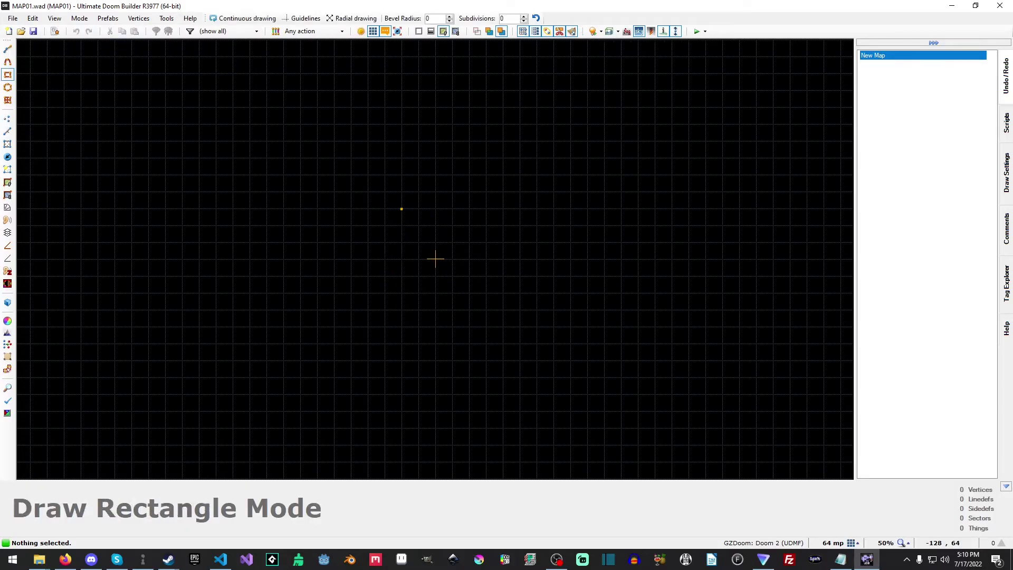
drag(384, 209, 489, 312)
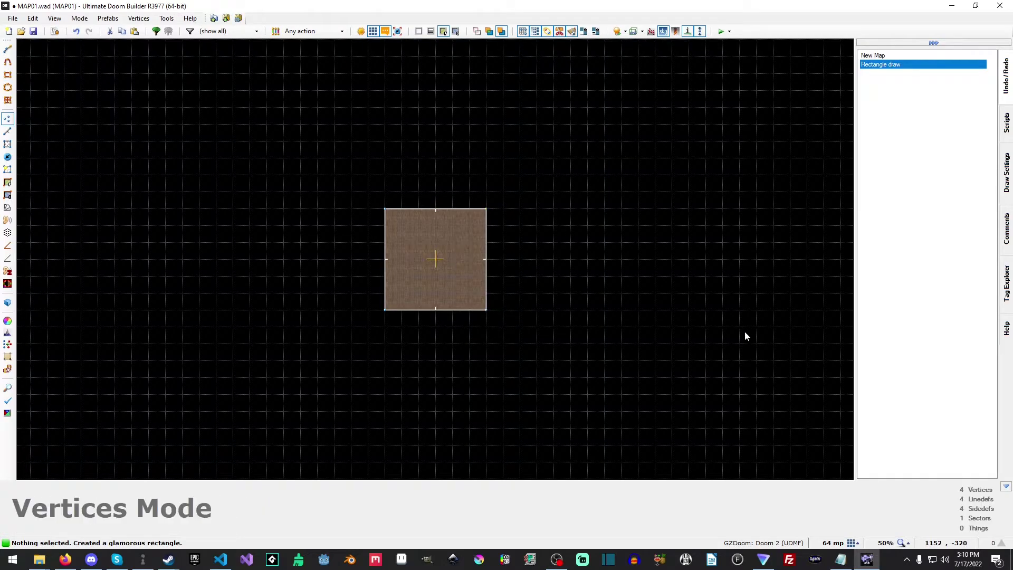
scroll(438, 271, up, 7)
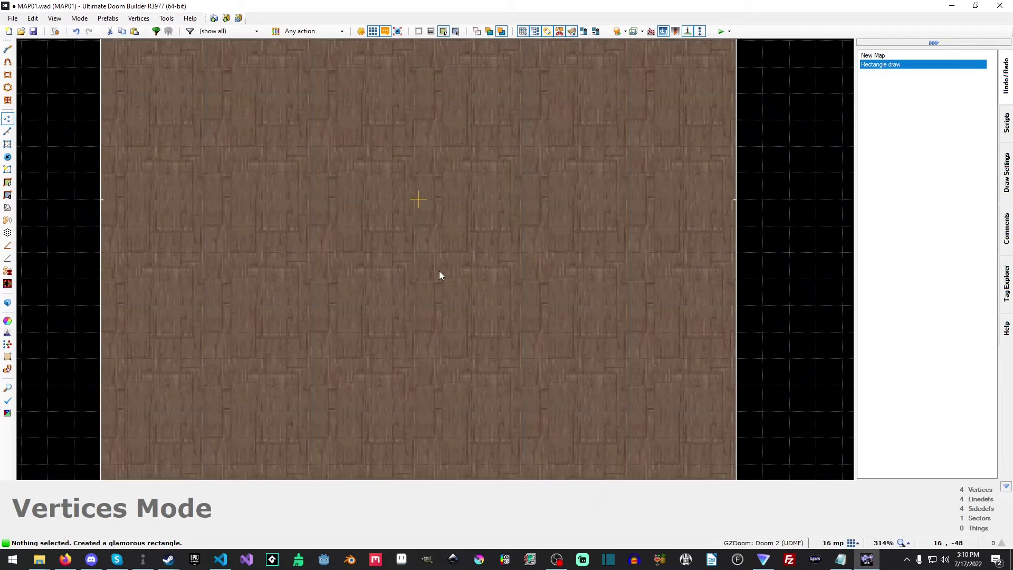
scroll(440, 270, down, 6)
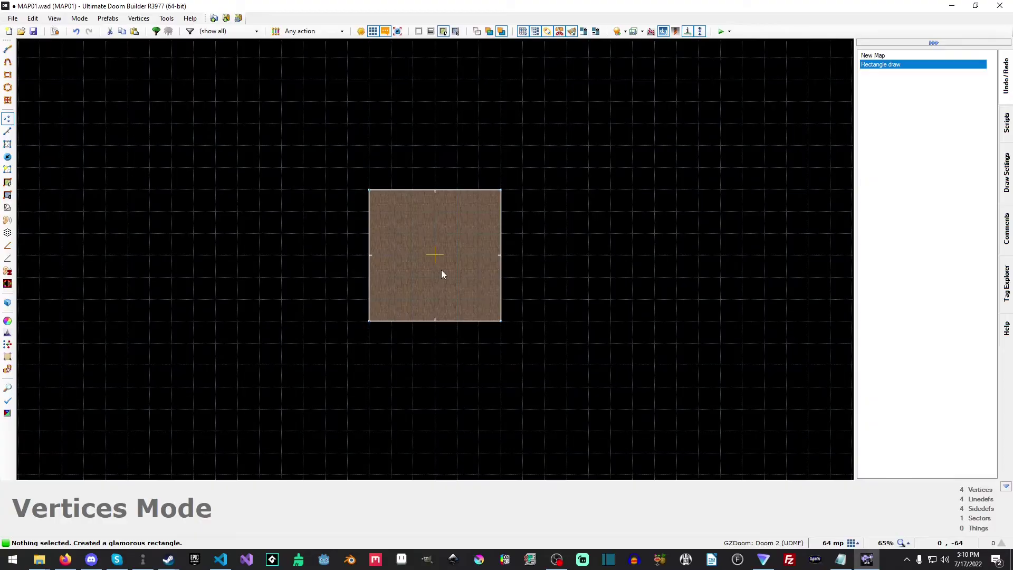
middle_drag(442, 274, 753, 61)
middle_drag(307, 4, 687, 269)
middle_drag(841, 240, 412, 243)
scroll(412, 243, up, 5)
scroll(409, 253, down, 3)
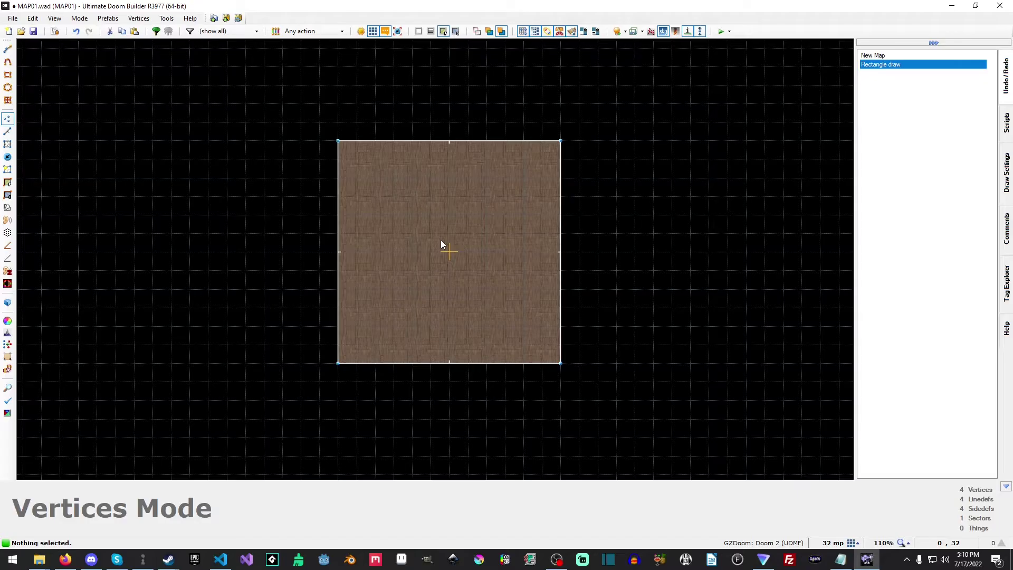
Enter the 3D view, select then deselect the yellow wall, and return to 2D.
key(w)
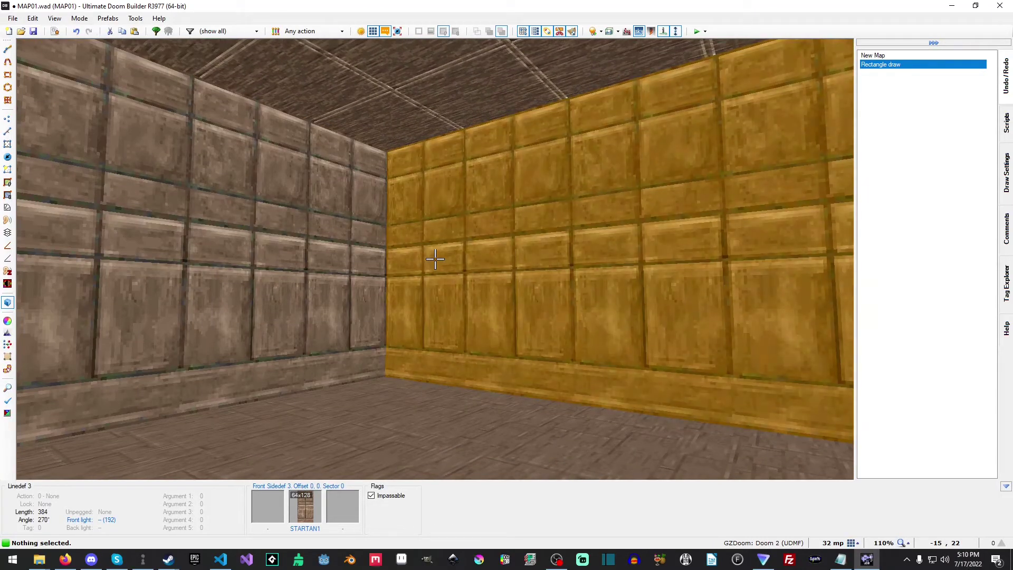
click(434, 259)
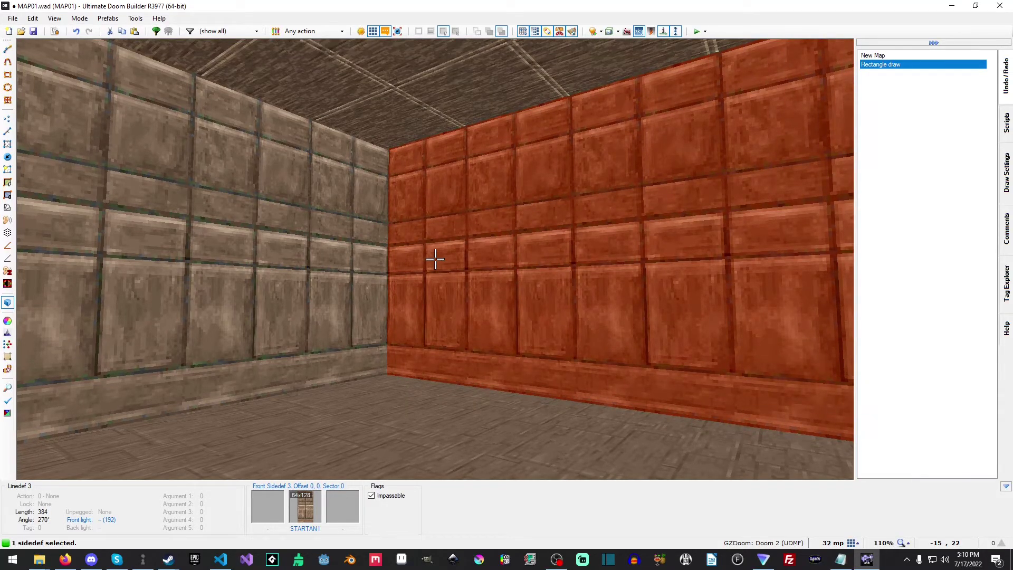
click(435, 259)
key(v)
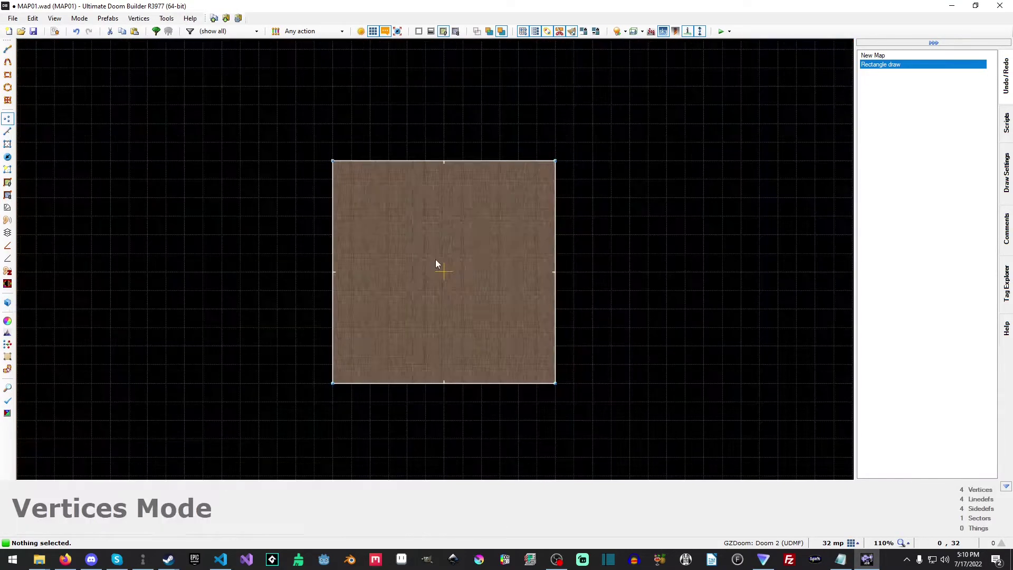
Walk around the room in 3D inspecting walls, floor and ceiling, then recentre it in 2D.
key(q)
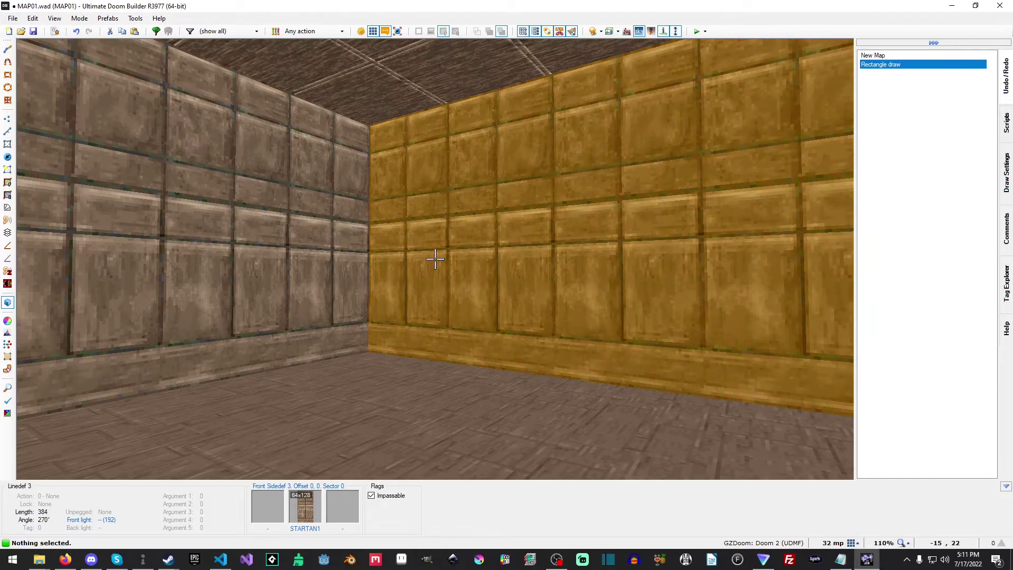
key(w)
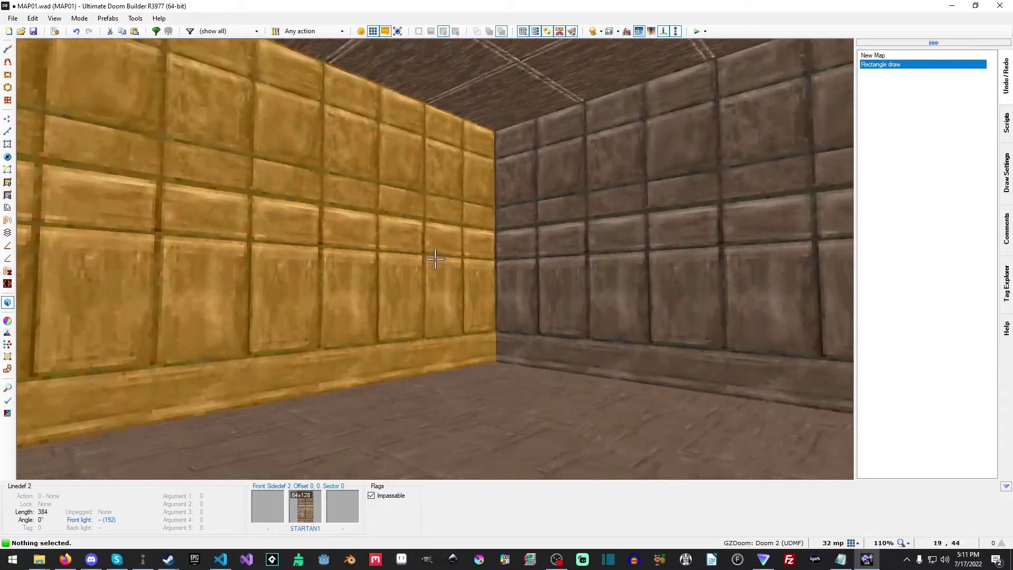
key(s)
key(w)
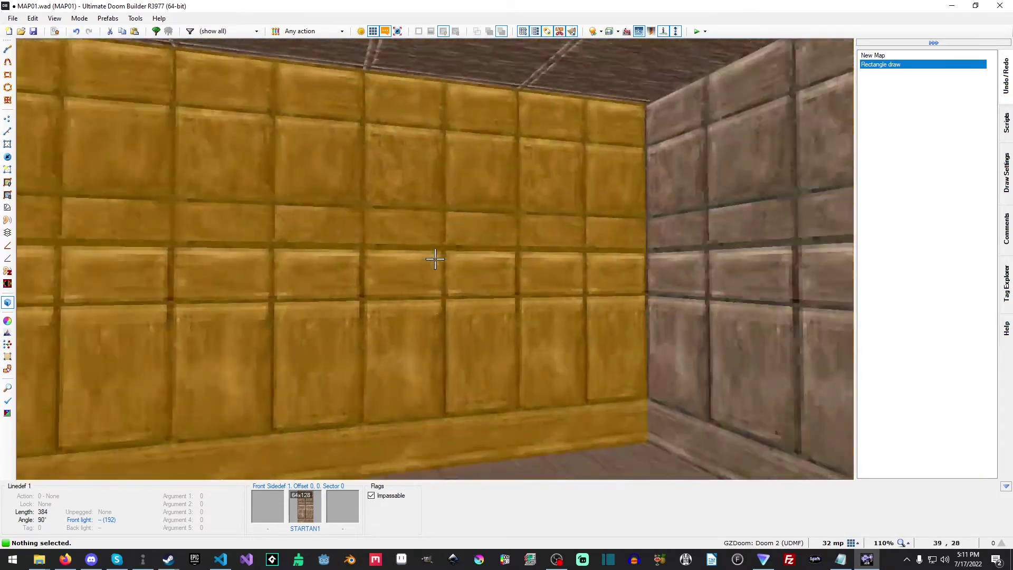
key(s)
key(w)
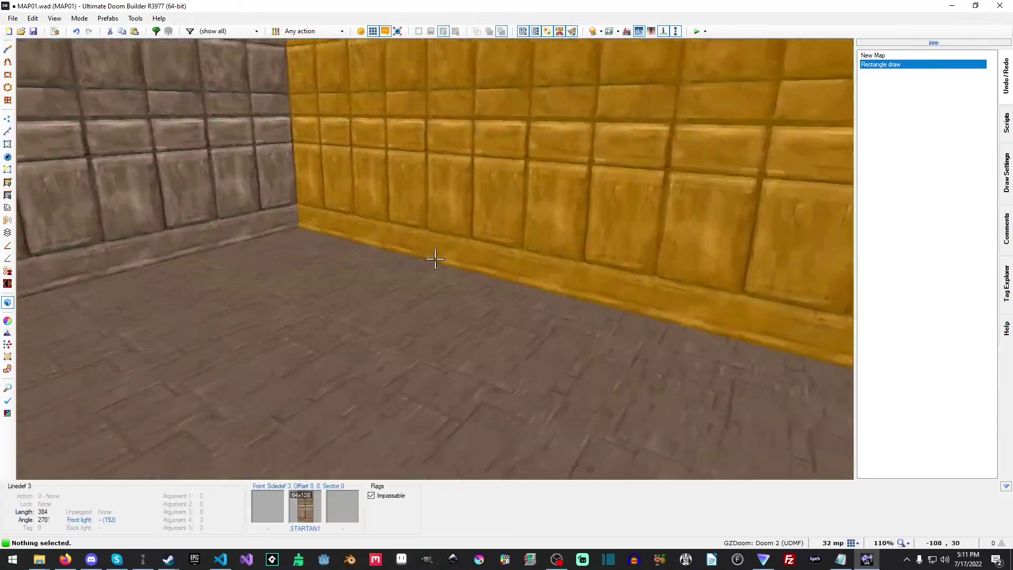
key(w)
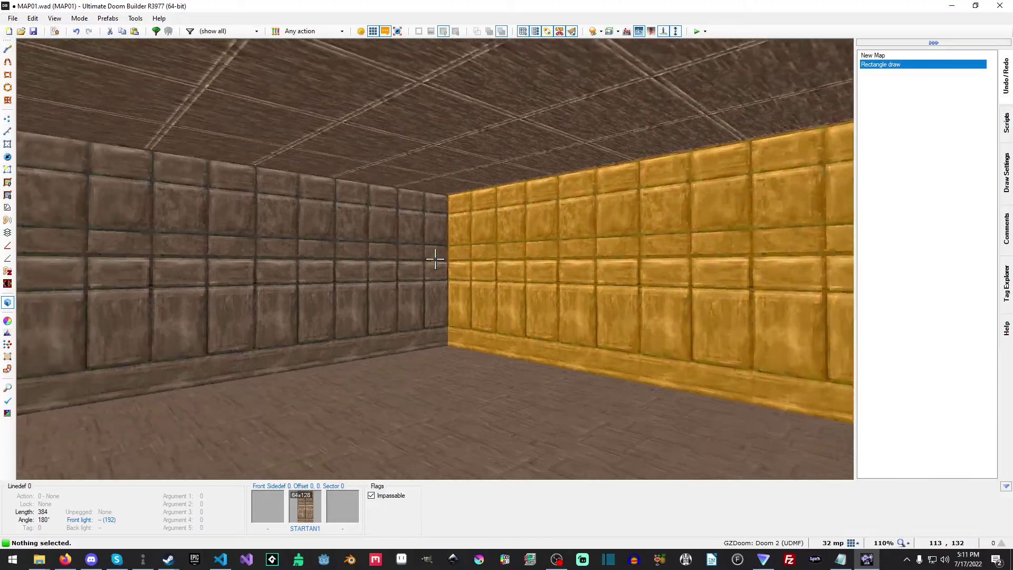
key(w)
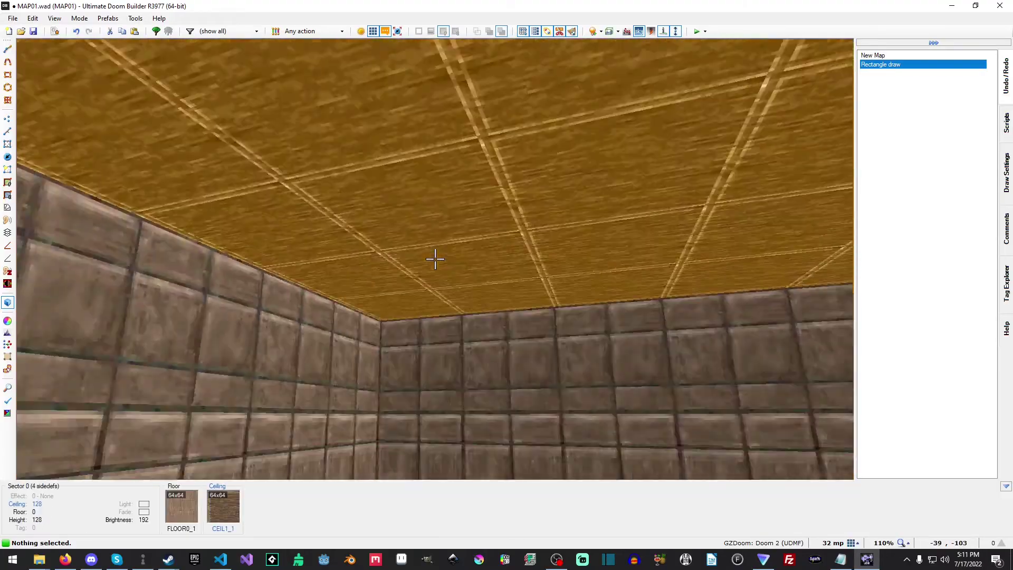
key(v)
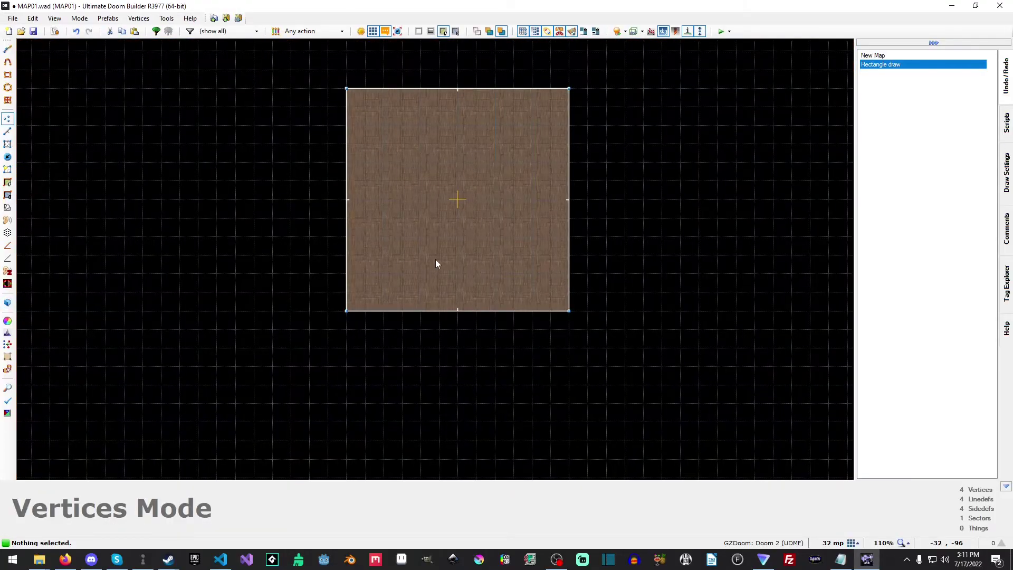
middle_drag(511, 202, 511, 268)
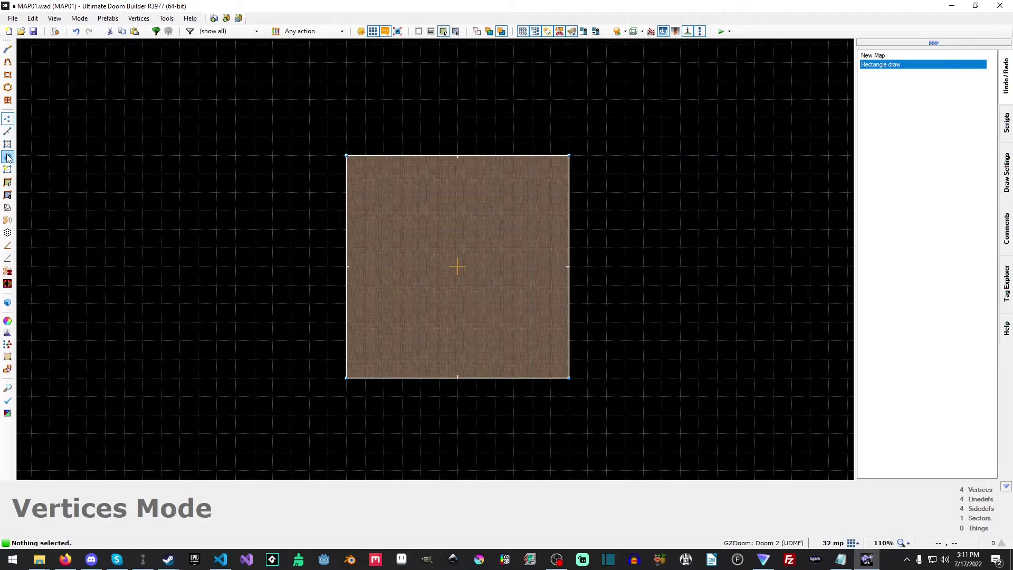
In Things mode, insert a new thing inside the room as a Player 1 start.
click(8, 158)
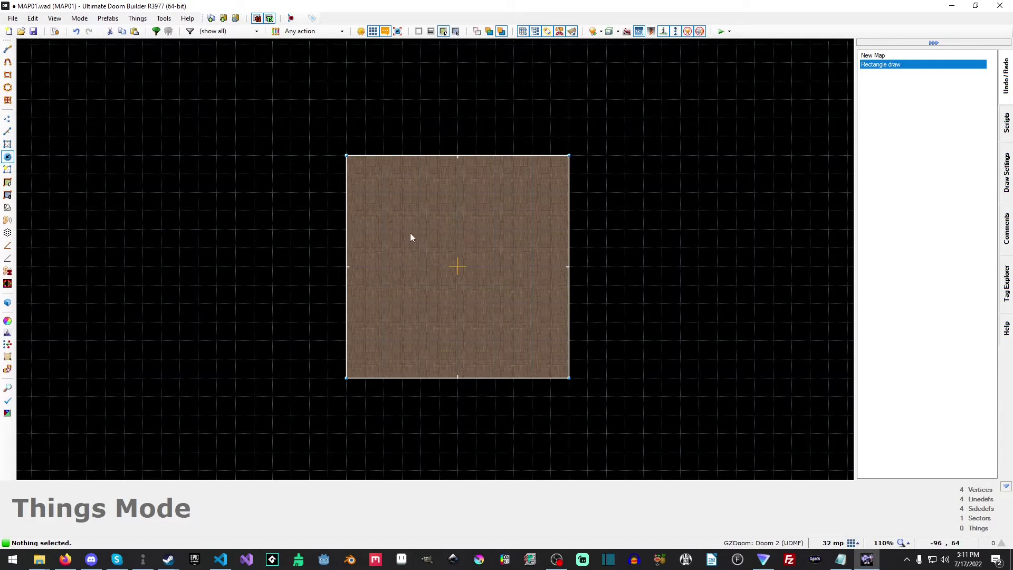
key(Insert)
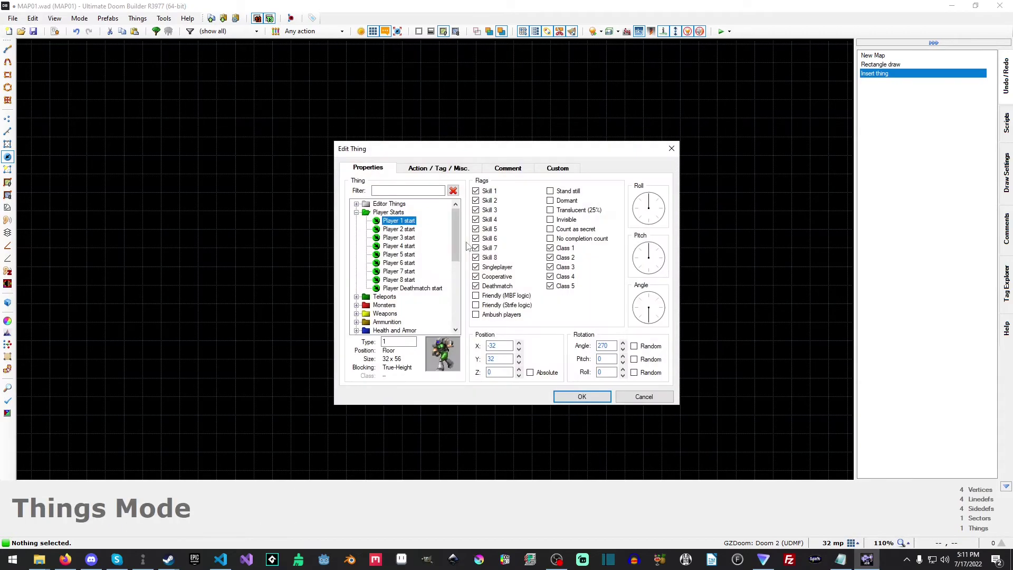
mouse_move(466, 244)
mouse_down()
mouse_move(465, 287)
mouse_move(468, 264)
mouse_up()
scroll(390, 292, down, 5)
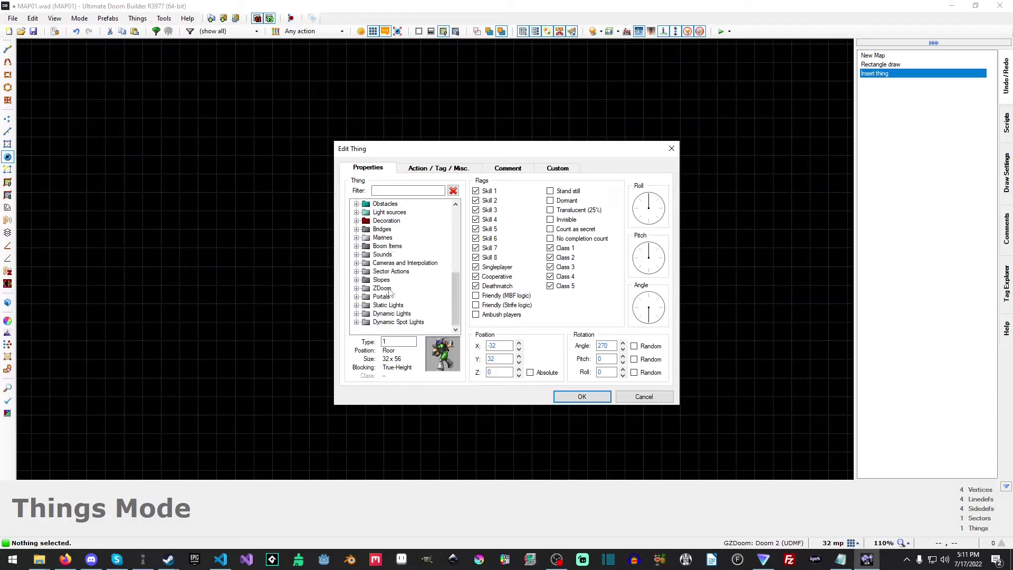
click(358, 314)
scroll(379, 309, down, 5)
scroll(377, 306, up, 9)
scroll(377, 306, up, 10)
click(357, 262)
scroll(375, 270, up, 1)
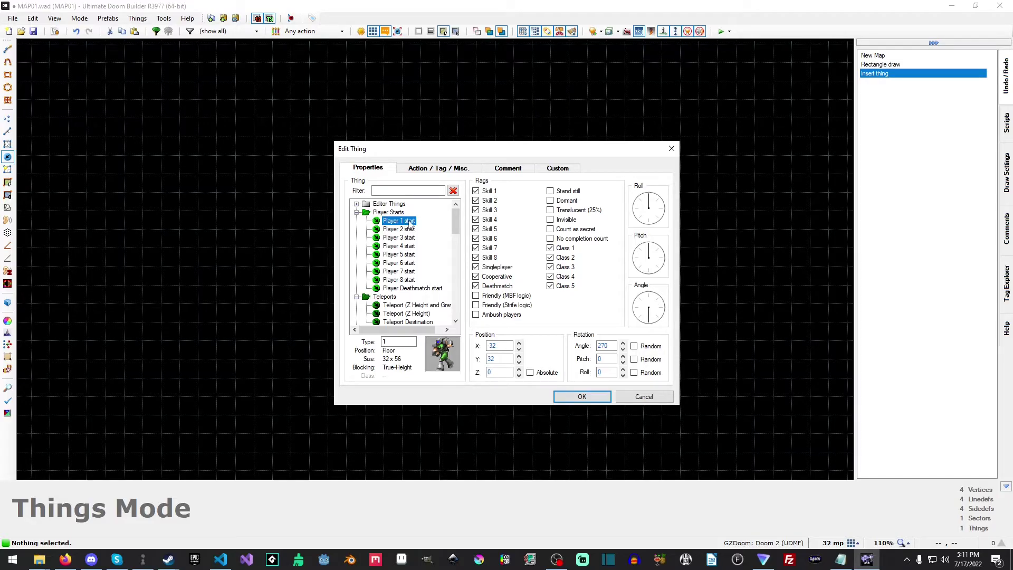
click(582, 396)
Move the Player 1 start to the room centre at (0, 0).
scroll(430, 240, up, 7)
click(470, 263)
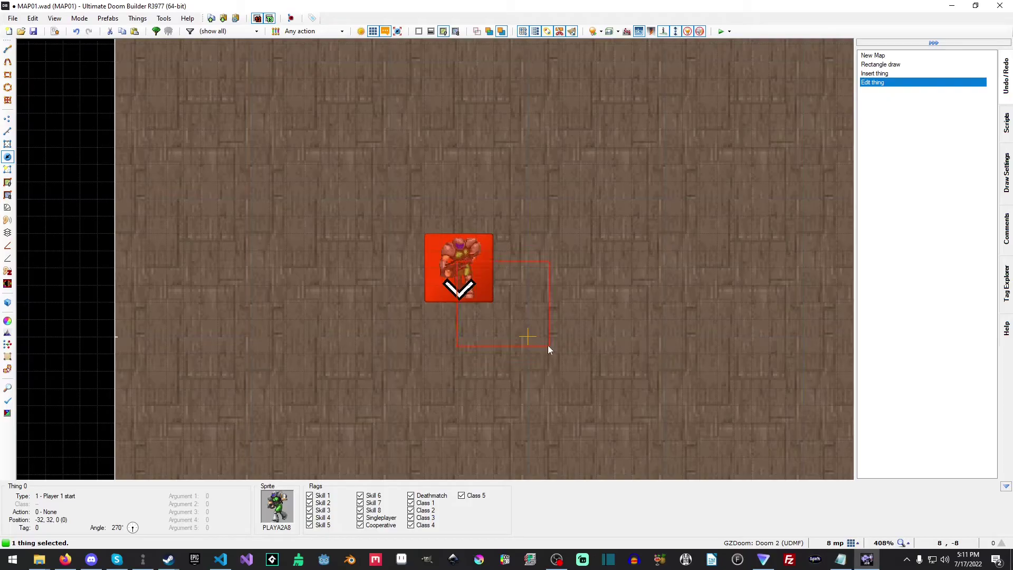
drag(443, 269, 524, 322)
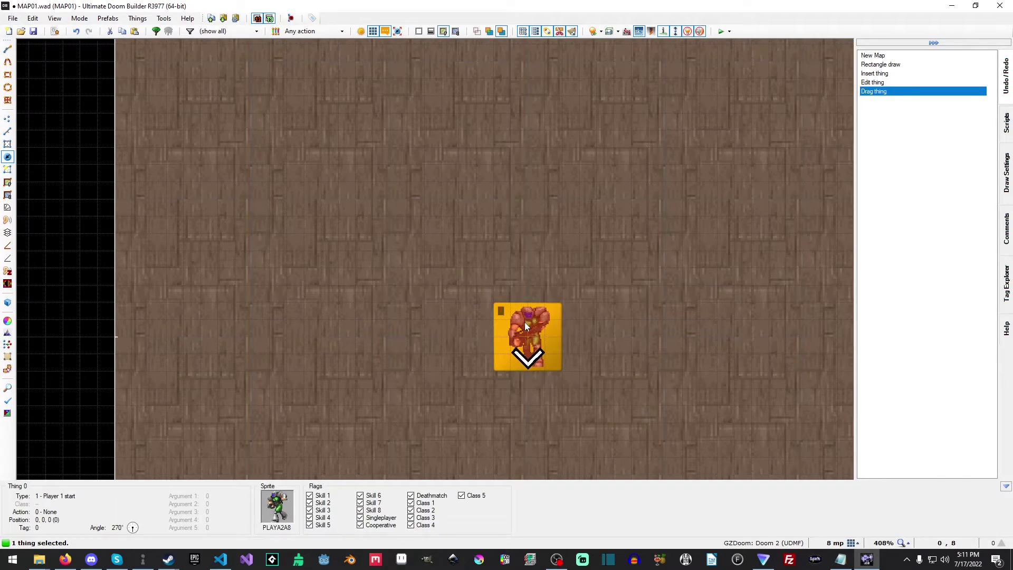
scroll(525, 322, down, 8)
scroll(524, 322, up, 7)
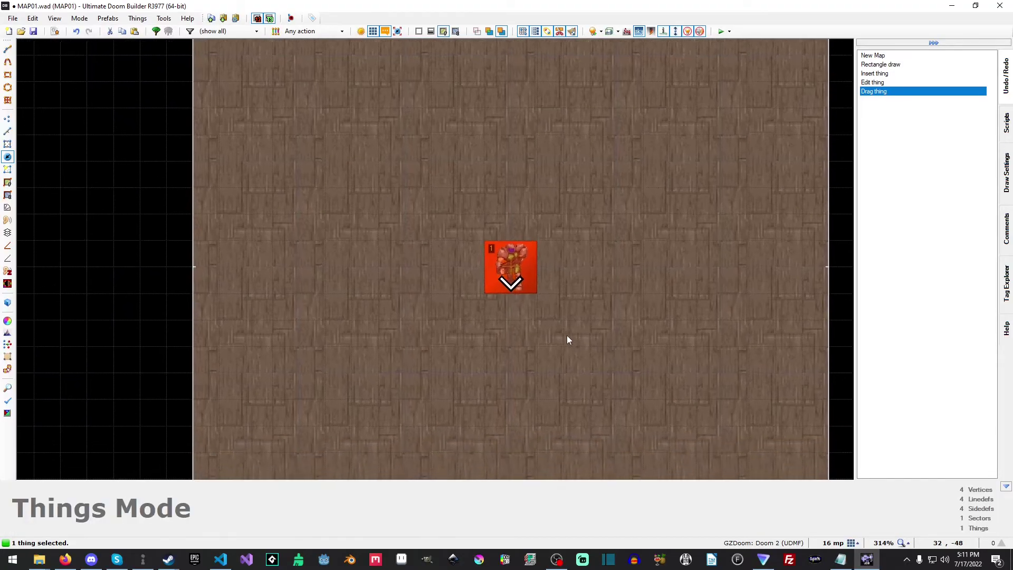
click(531, 251)
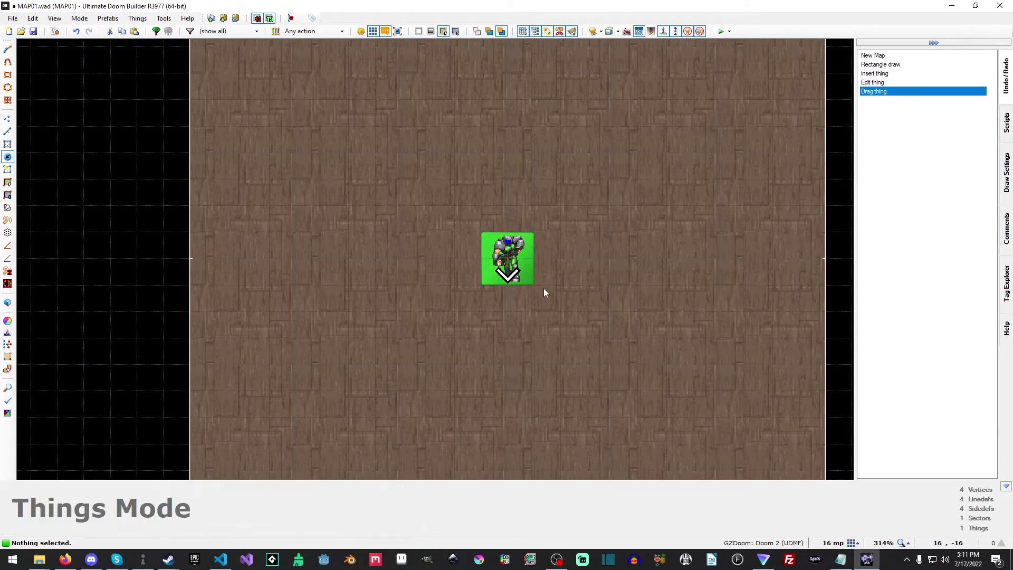
click(529, 283)
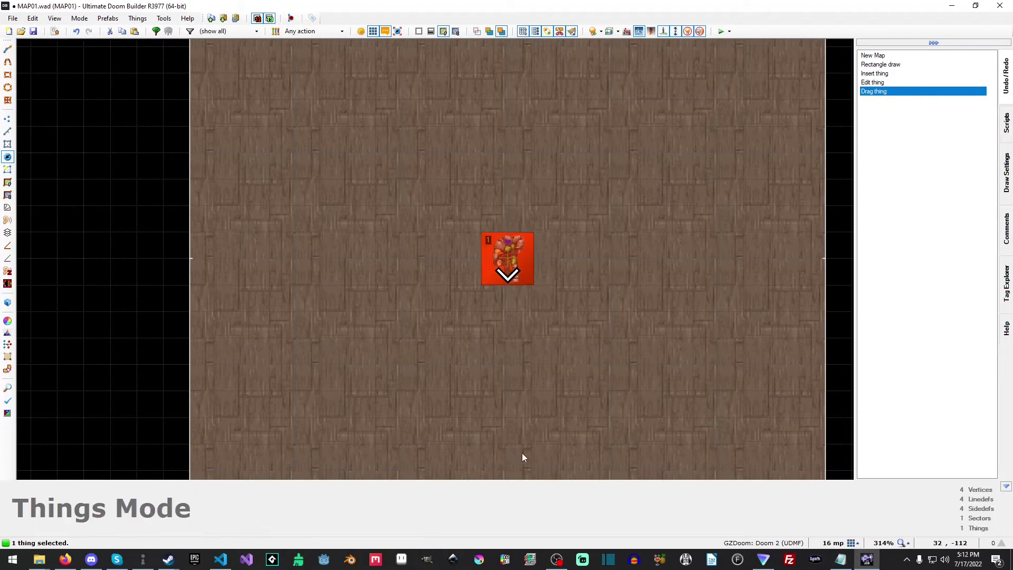
Set the player start's angle to 0 so it faces right.
right_click(508, 254)
drag(574, 153, 286, 141)
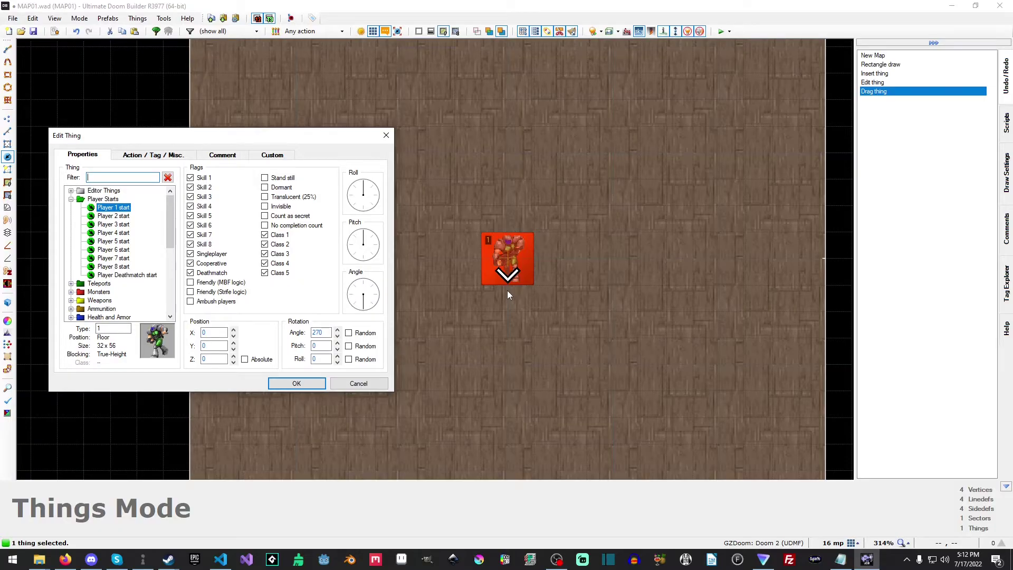
click(366, 286)
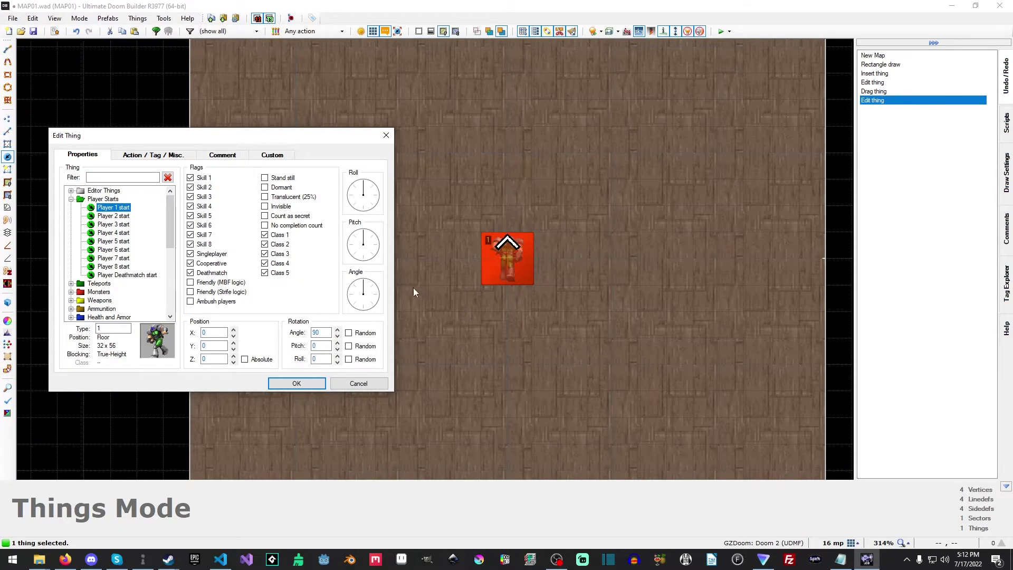
click(377, 293)
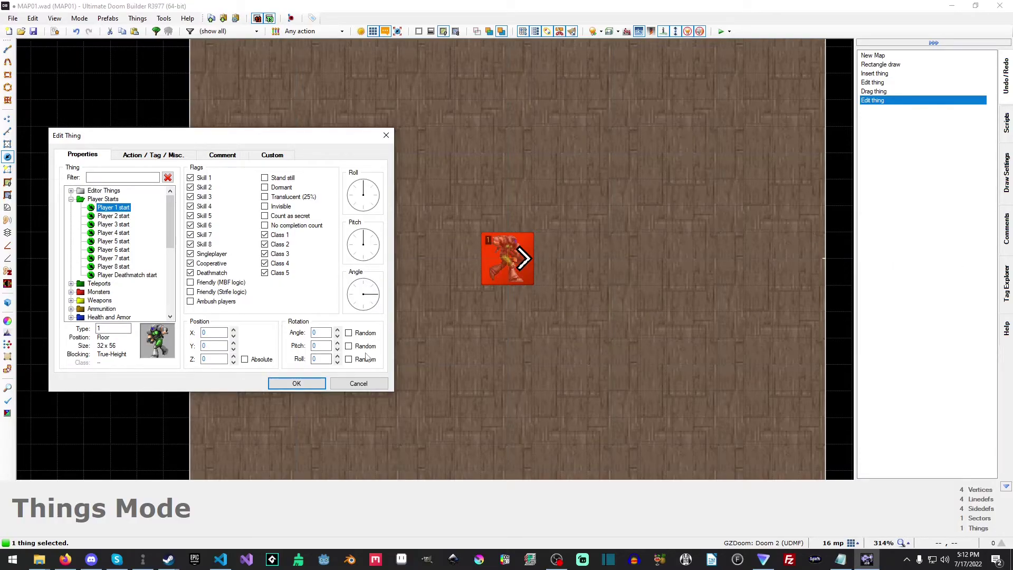
click(298, 383)
scroll(521, 280, down, 4)
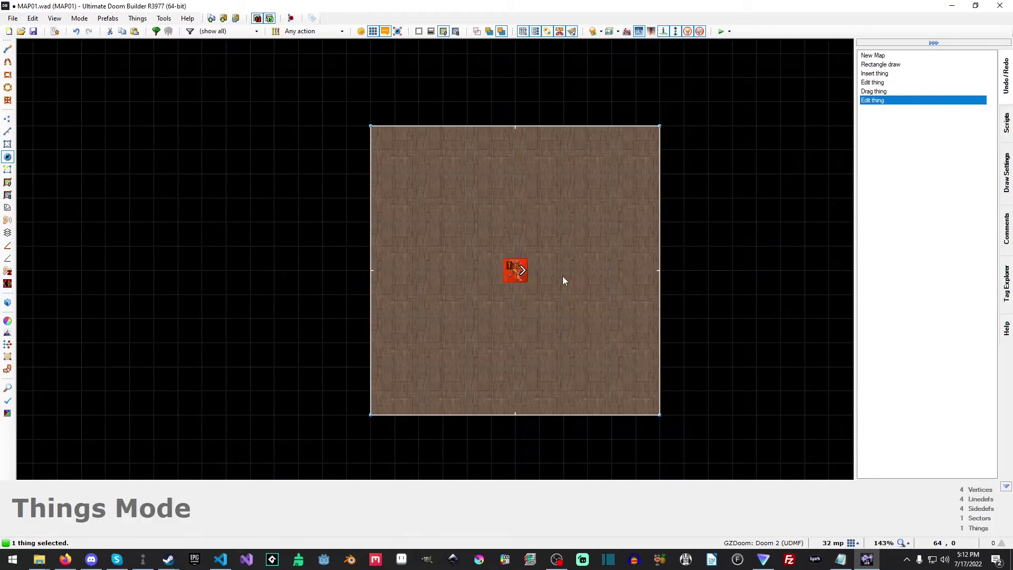
scroll(564, 281, up, 1)
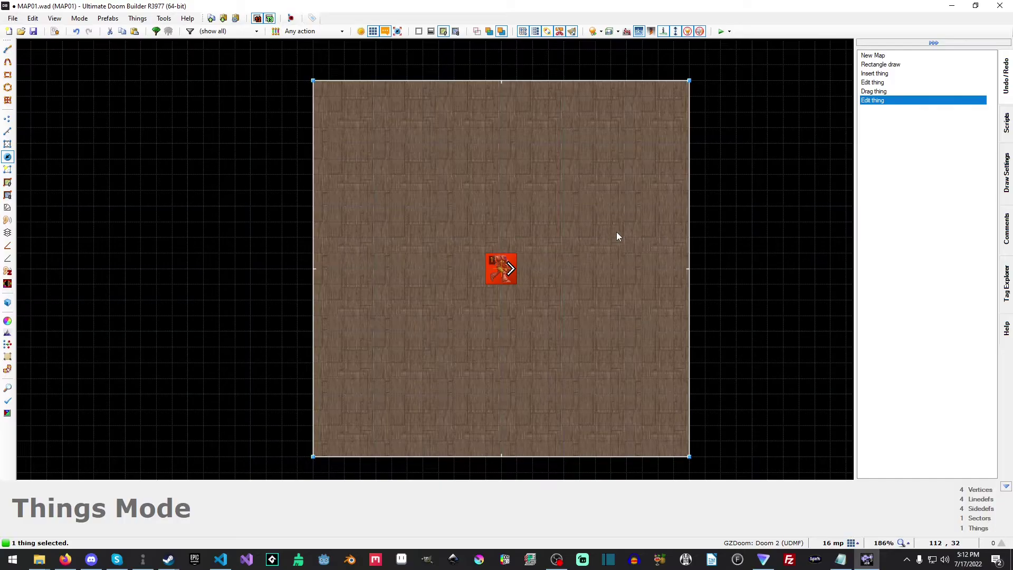
Create a new folder named maps under D:\DOOM and open it for saving.
click(13, 18)
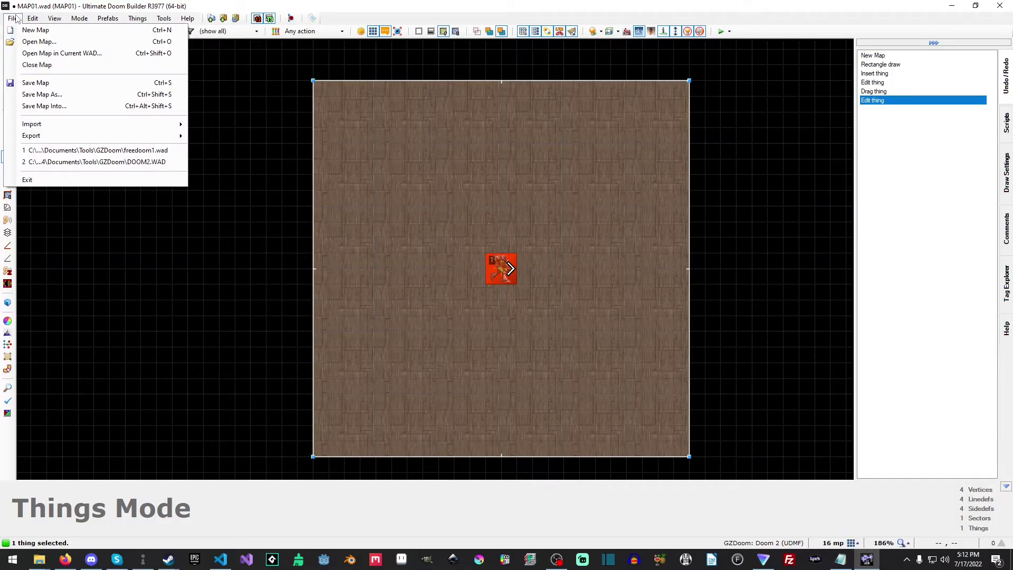
click(42, 84)
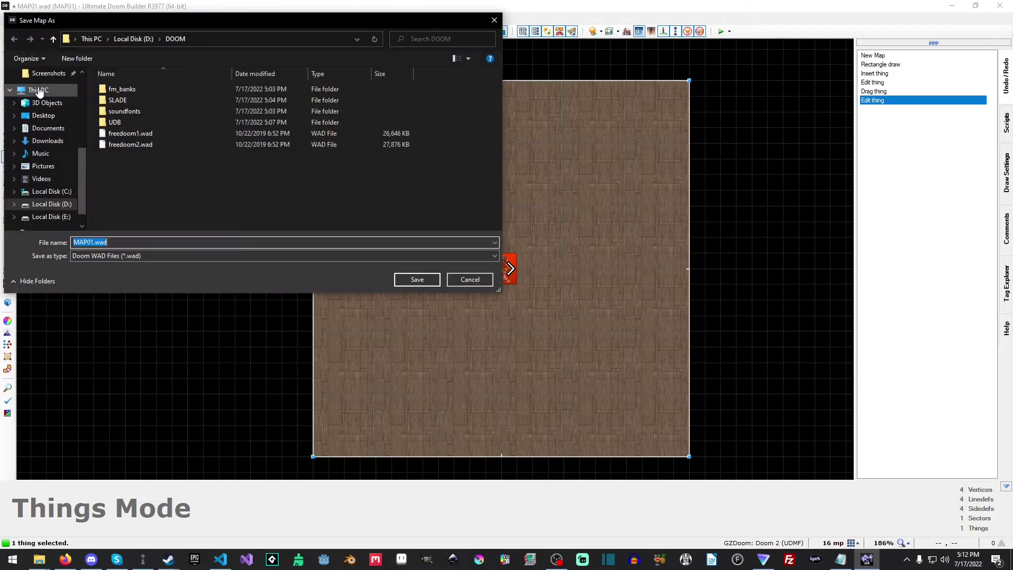
right_click(169, 184)
mouse_move(210, 308)
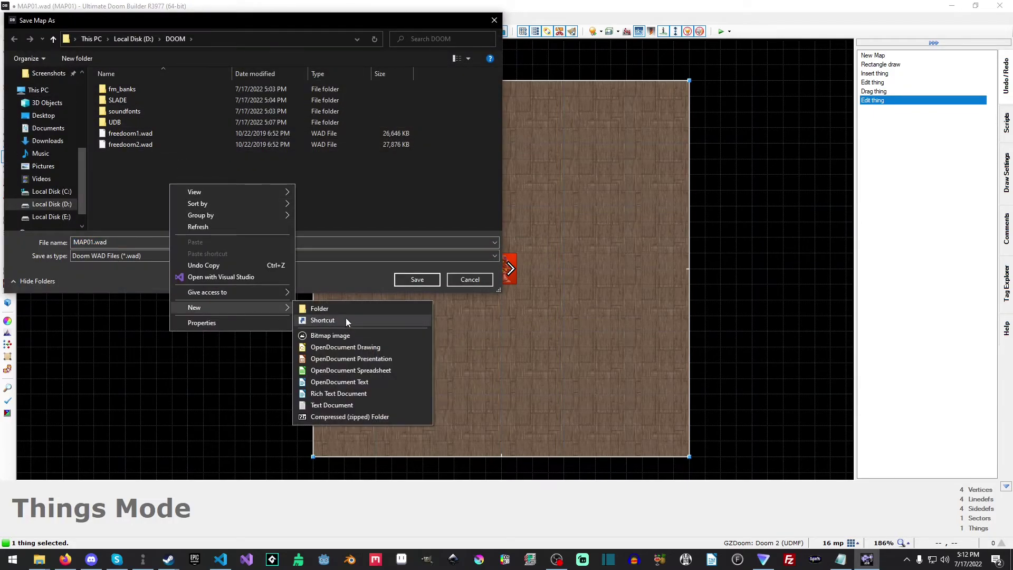
click(347, 311)
text(maps)
key(Return)
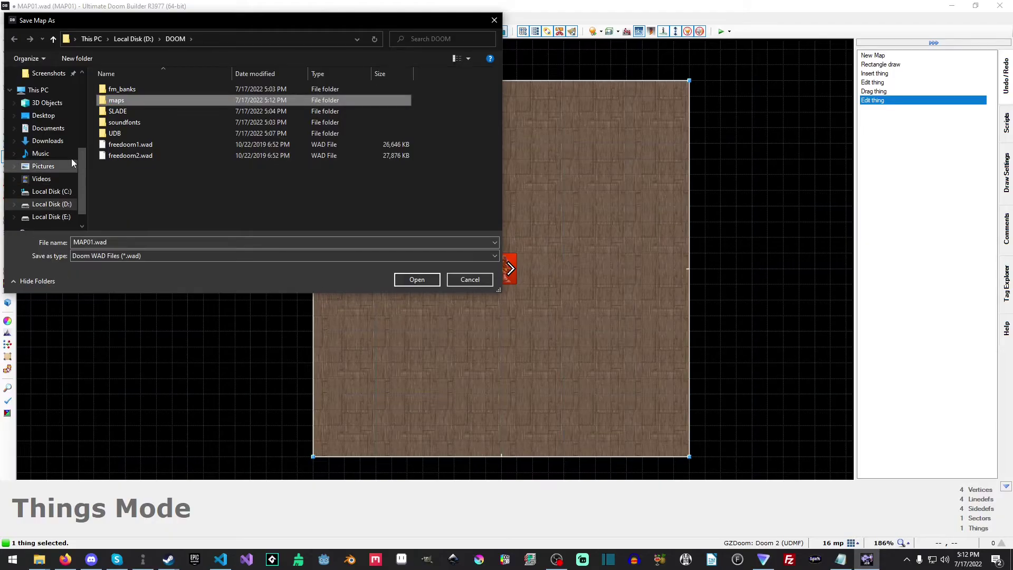
double_click(135, 100)
Save the map there as MAP01.wad with the Doom WAD file type.
click(131, 255)
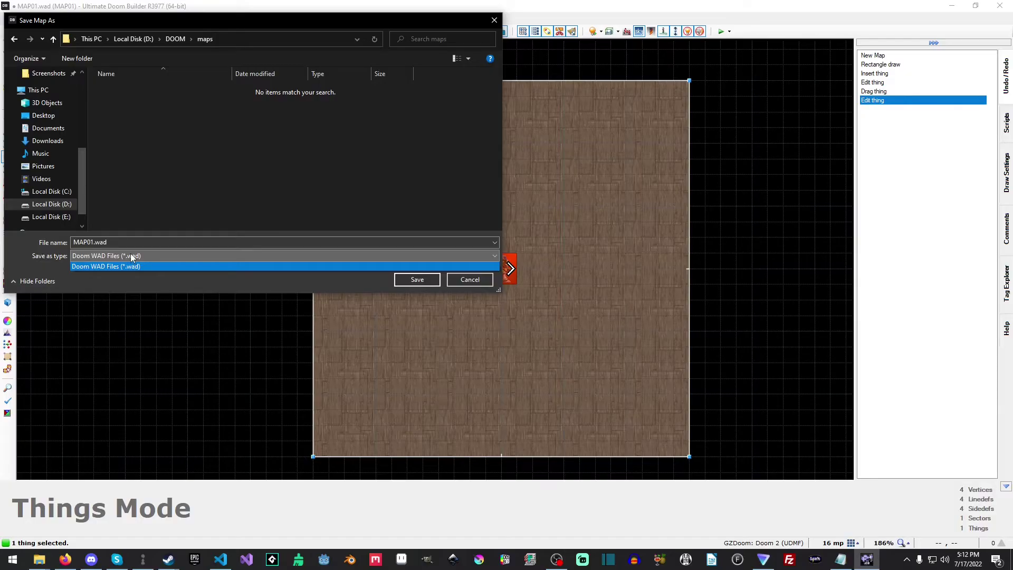
click(131, 256)
double_click(113, 243)
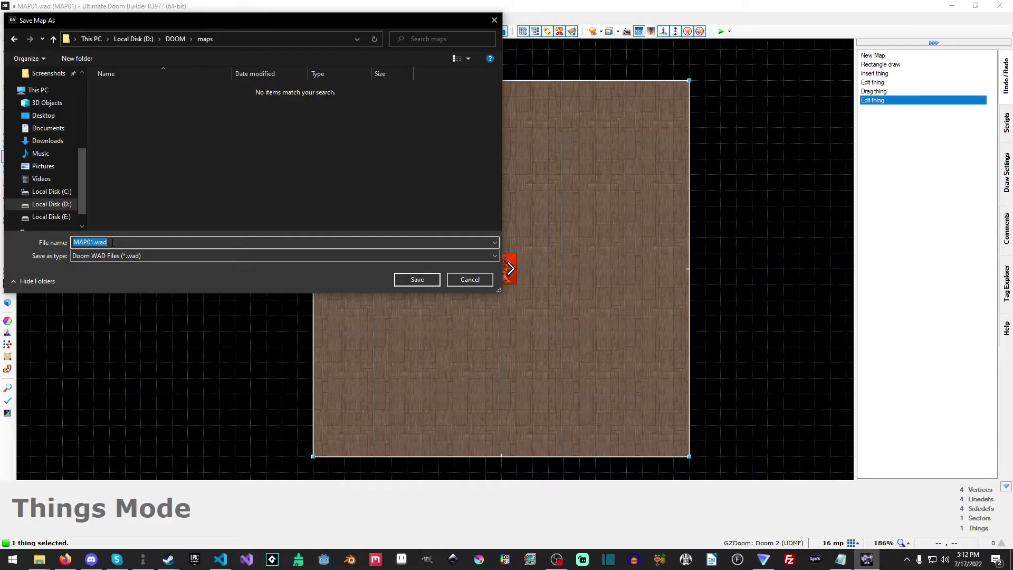
click(418, 281)
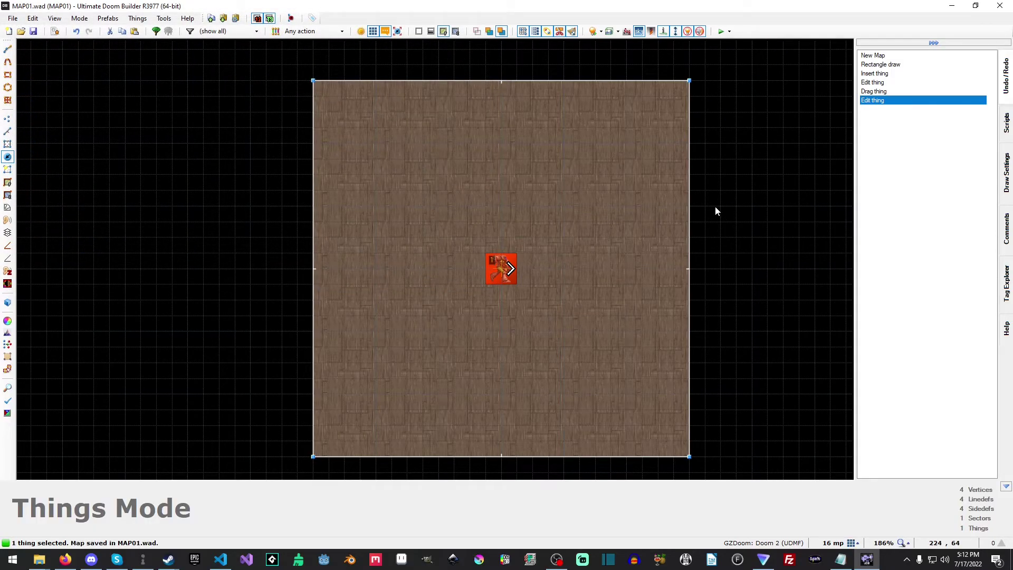
Test-play the map in GZDoom on skill 3, Hurt me plenty.
click(730, 32)
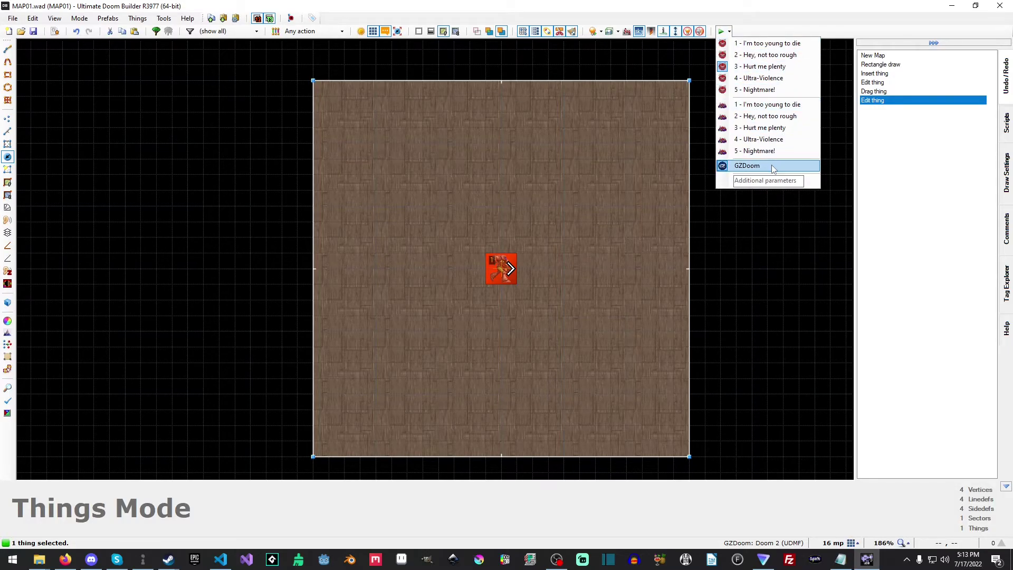
click(780, 67)
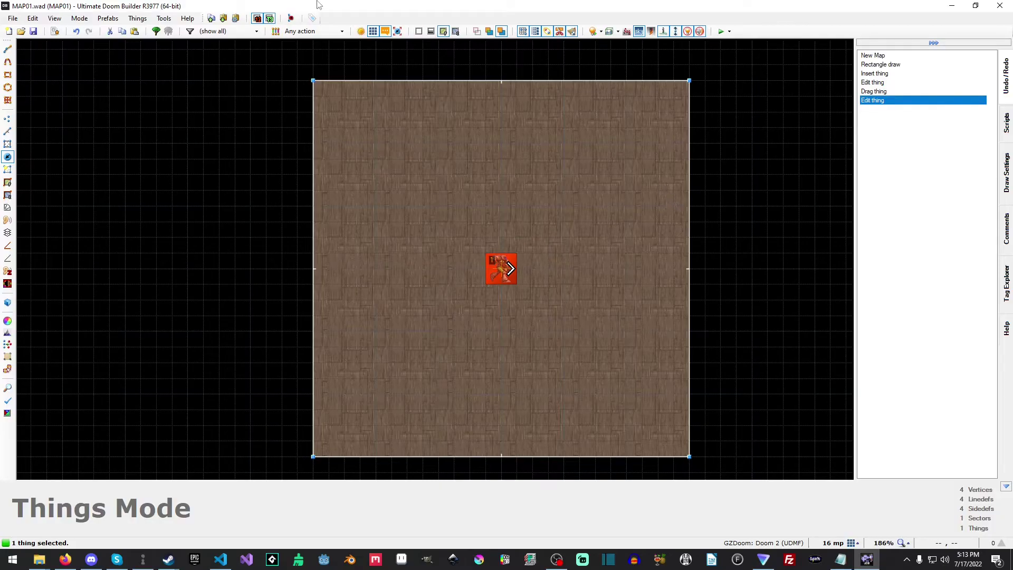
In Game Configurations' testing settings, select GZDoom as the engine and leave its path unchanged.
click(164, 18)
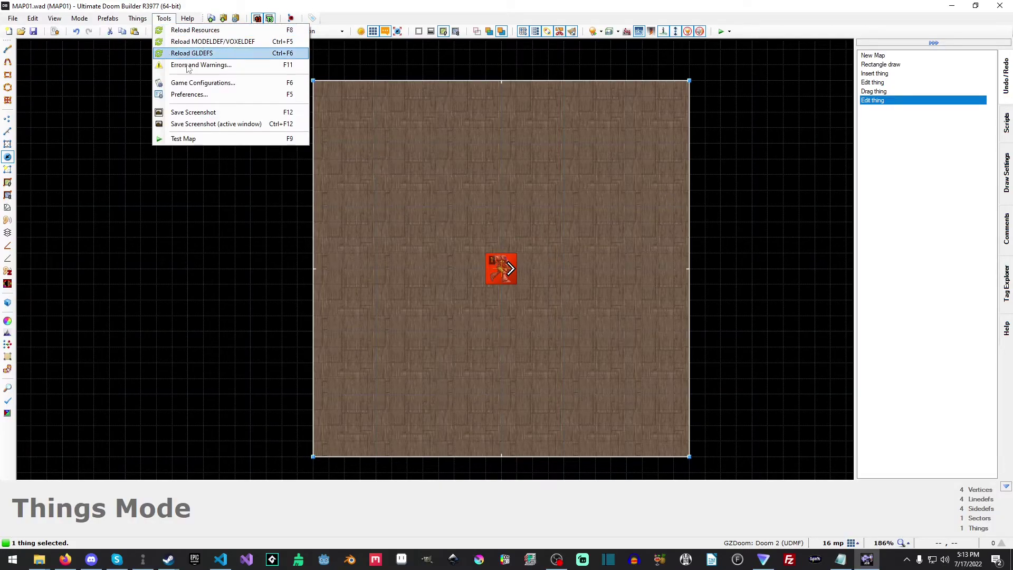
click(219, 83)
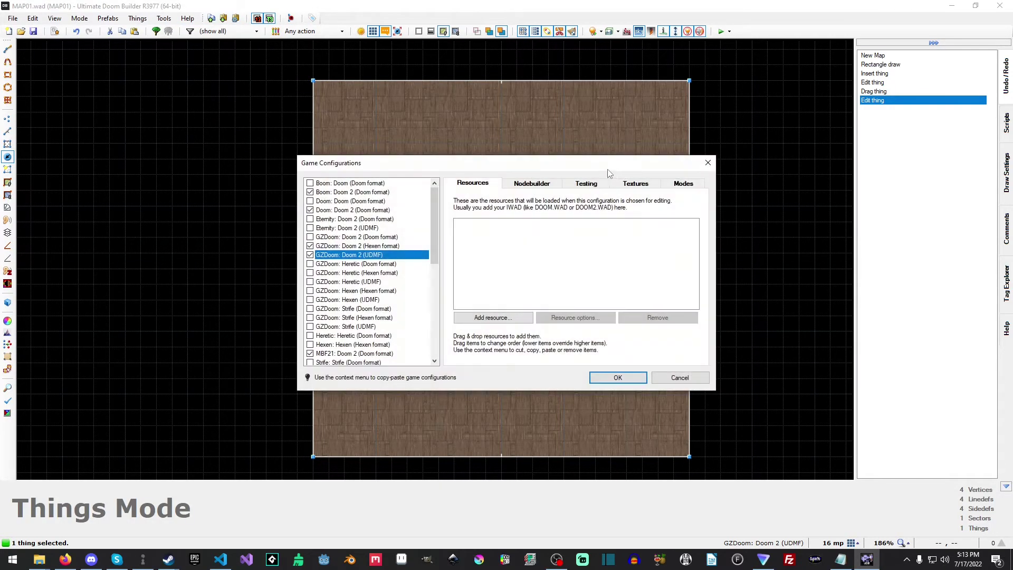
drag(595, 168, 584, 165)
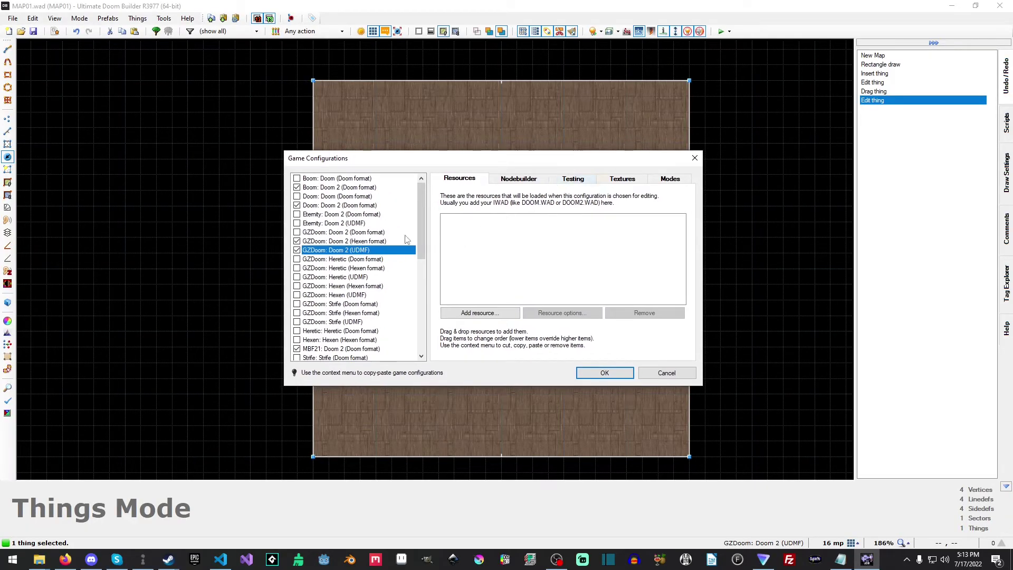
click(590, 181)
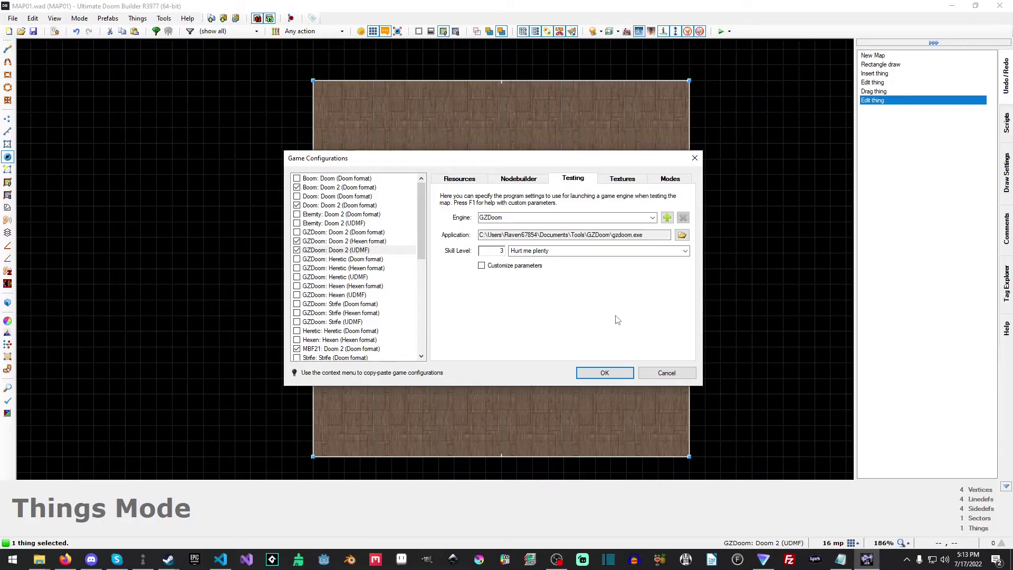
click(652, 217)
click(634, 231)
click(684, 237)
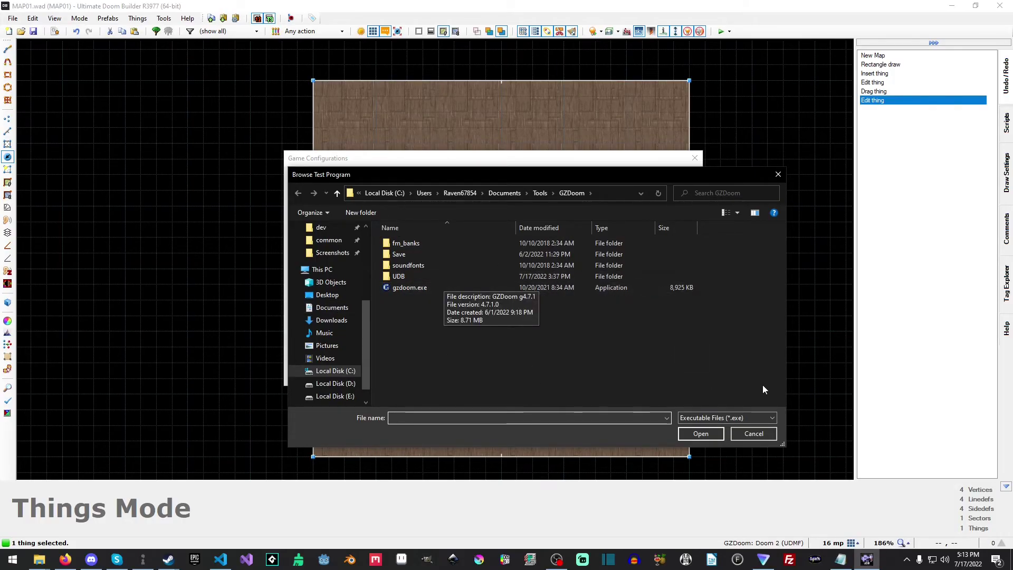
click(765, 433)
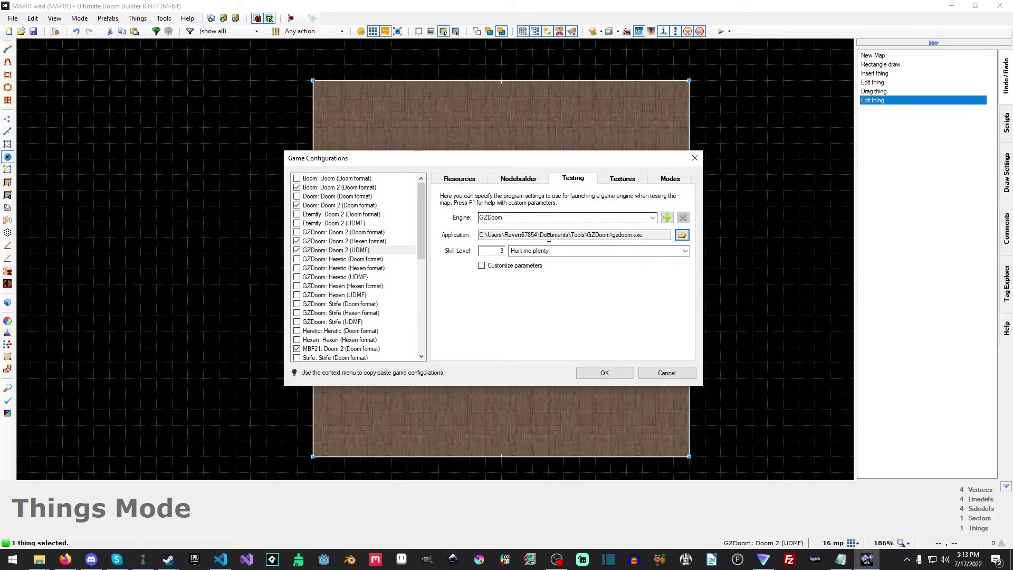
Check the custom launch parameters, then accept the game configuration settings.
click(488, 266)
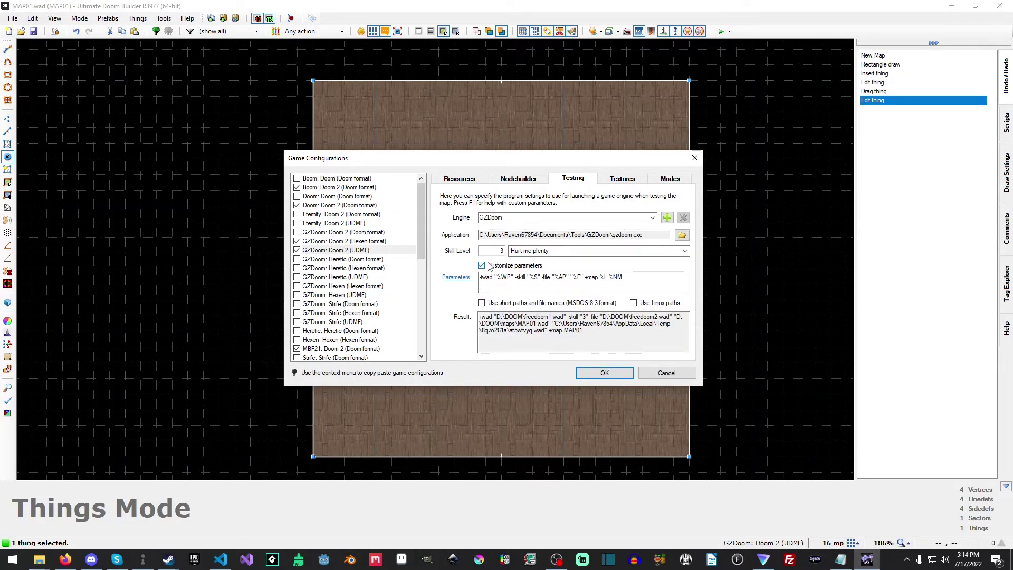
click(489, 265)
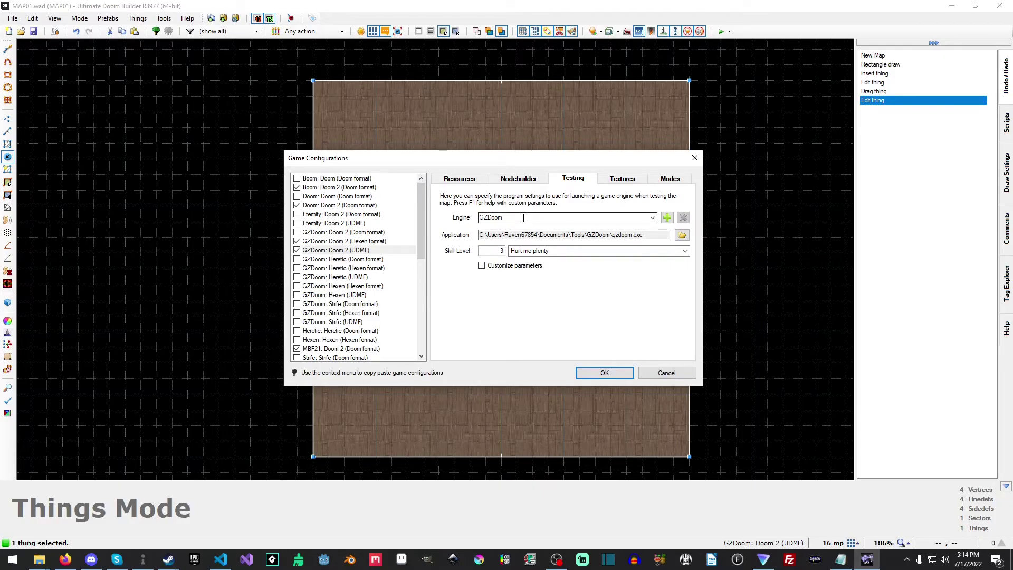
click(607, 373)
click(606, 373)
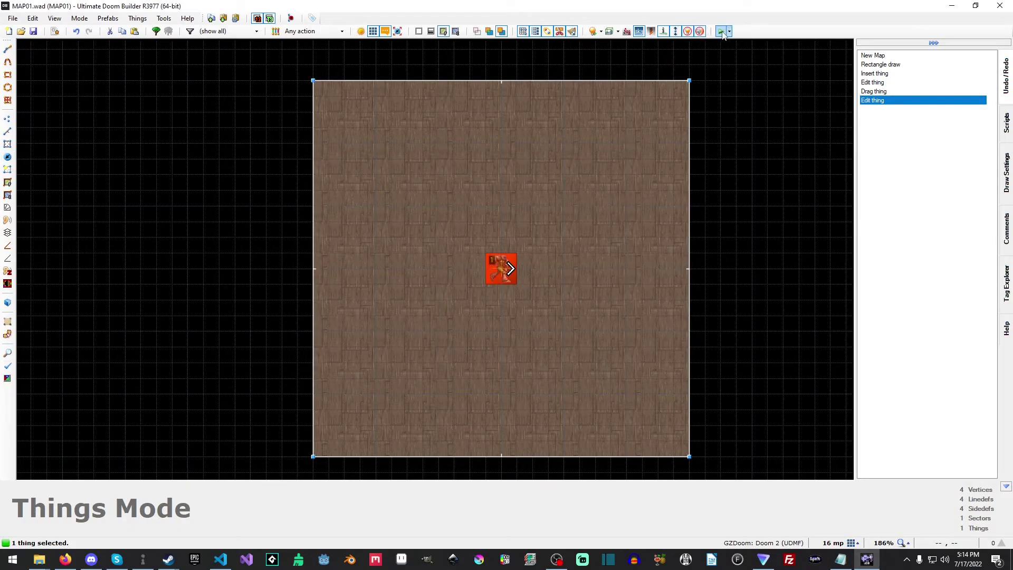
Launch MAP01 in GZDoom and walk to the walls and corners, looking up at the ceiling.
click(721, 33)
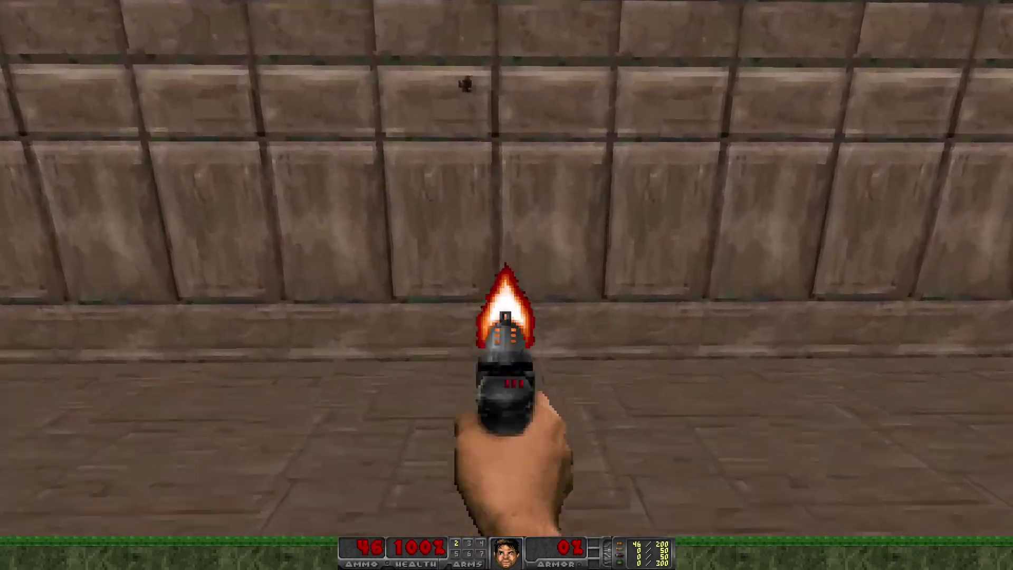
key(Left)
key(Down)
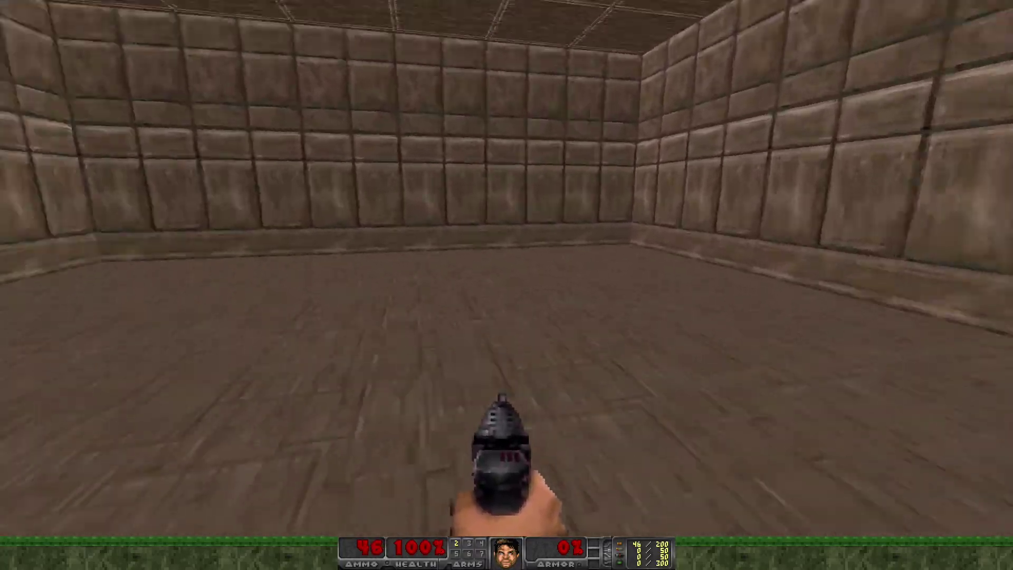
key(Up)
key(Down)
key(Right)
key(Up)
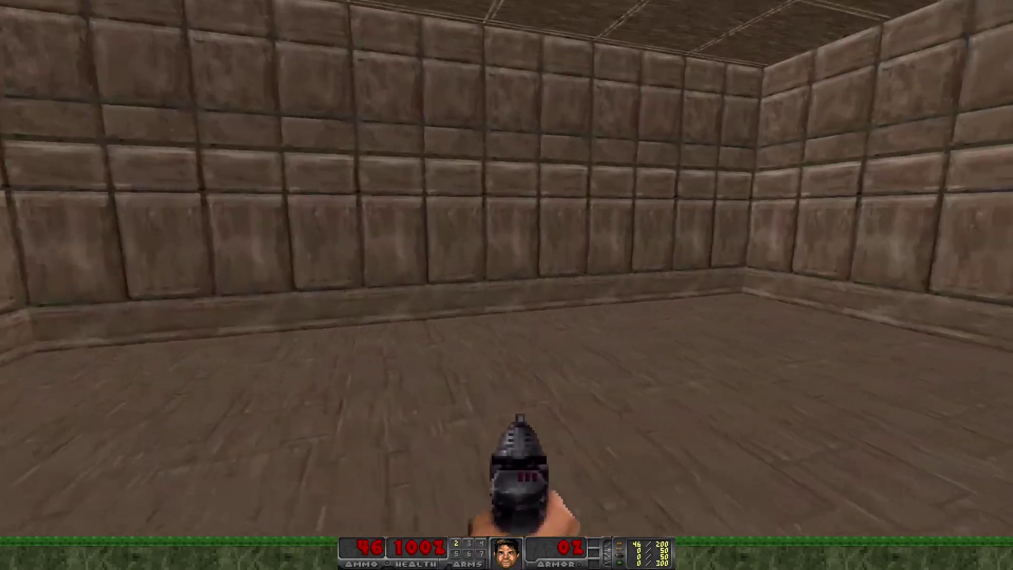
key(Left)
key(Down)
key(Page_Down)
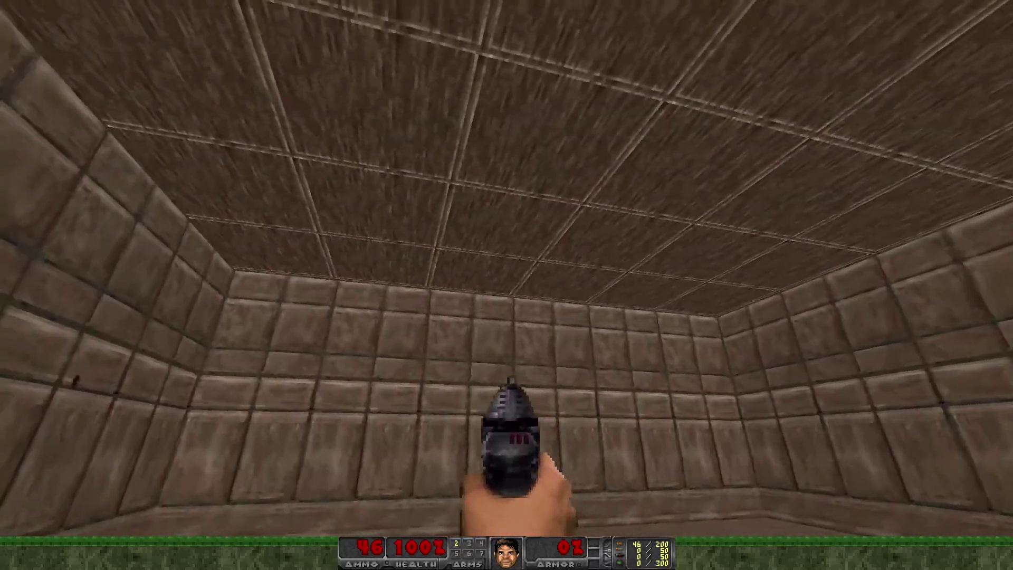
key(Right)
key(Delete)
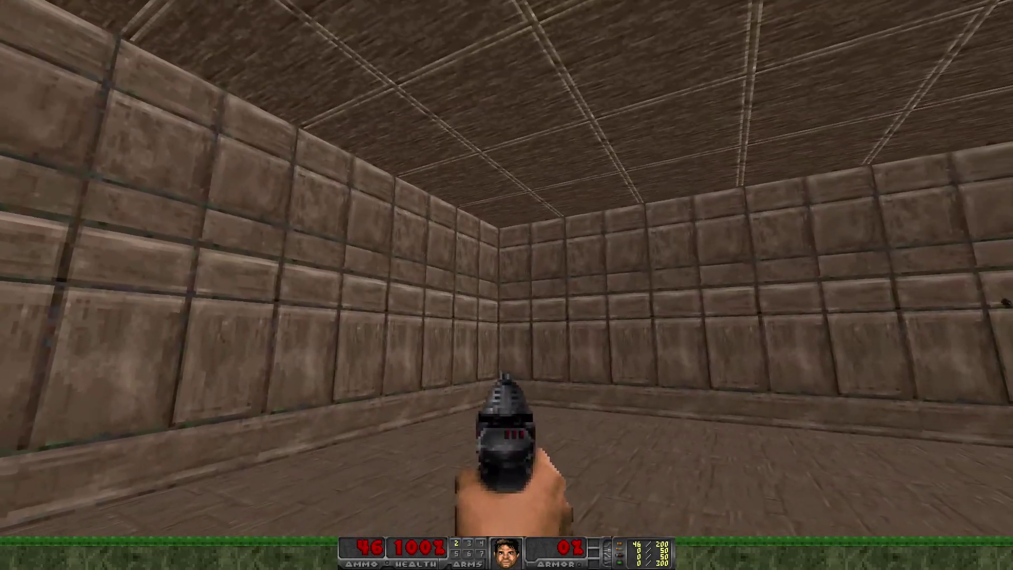
key(Right)
key(Page_Down)
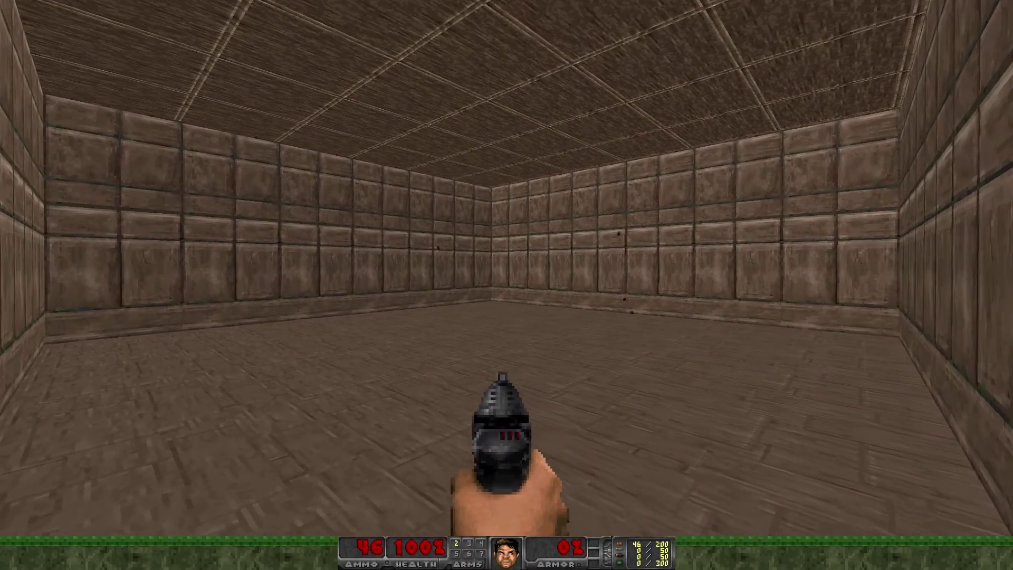
Walk along the right-hand wall to the back wall, then back away to view the whole room.
key(w)
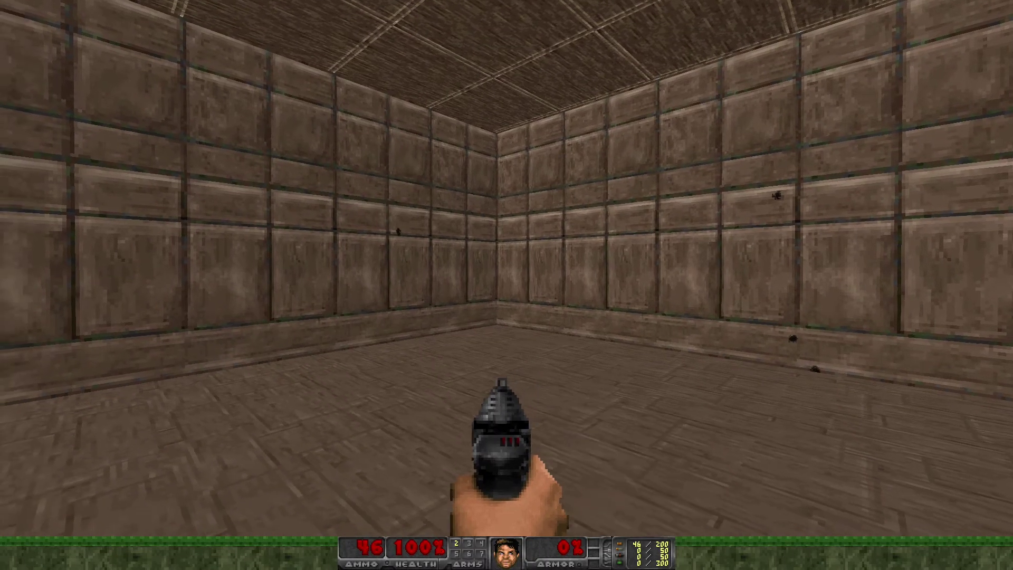
key(a)
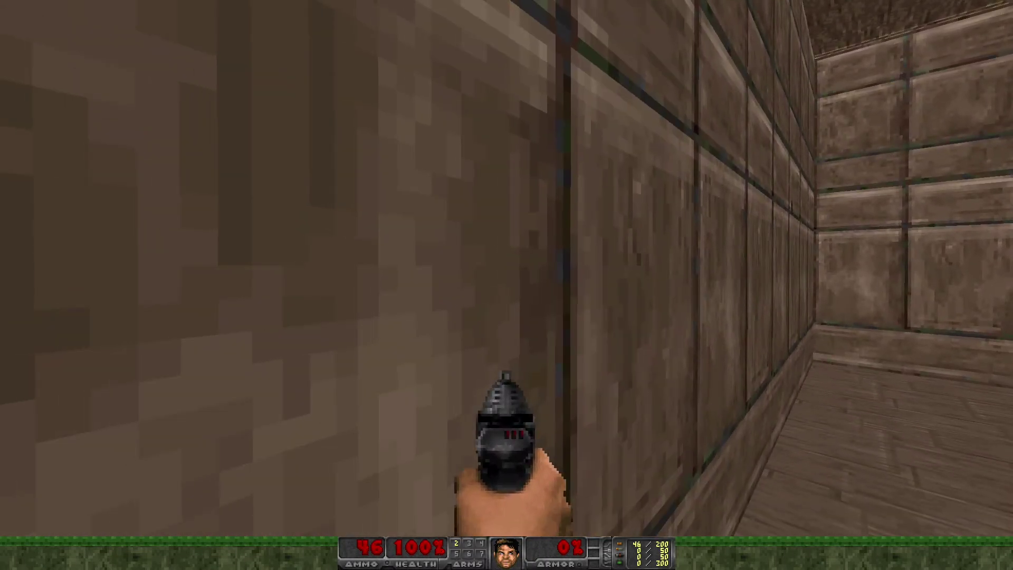
key(d)
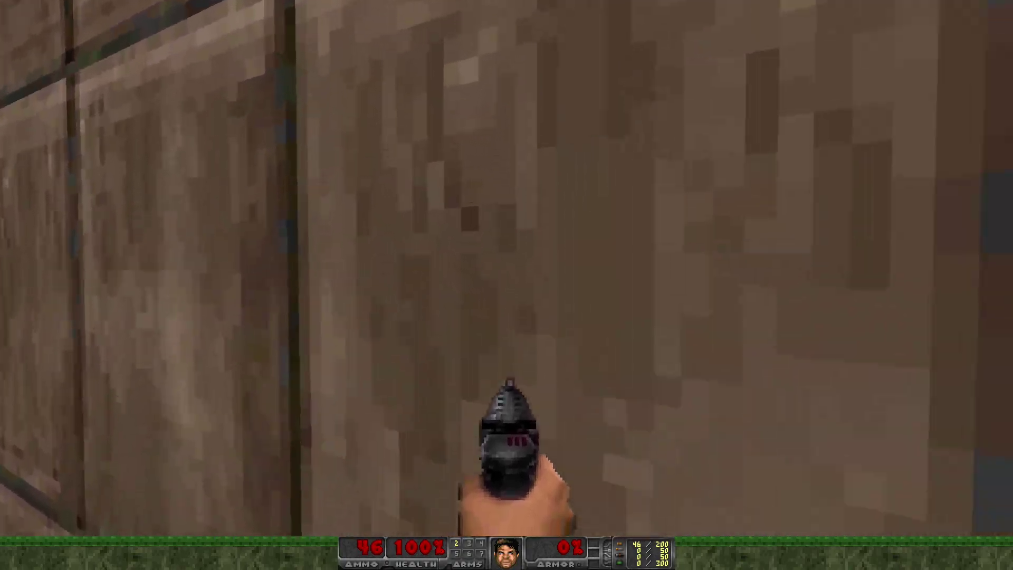
key(w)
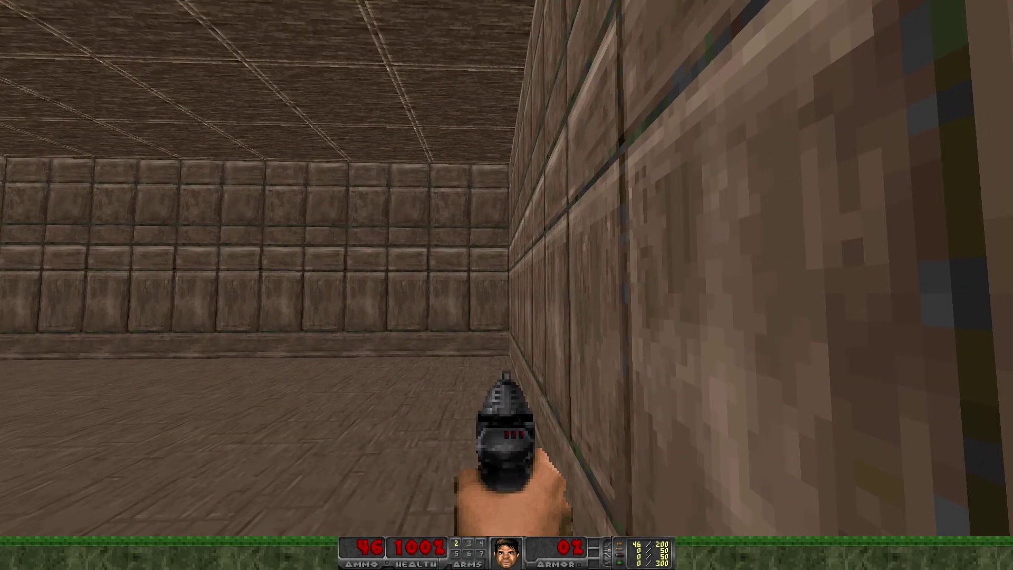
key(d)
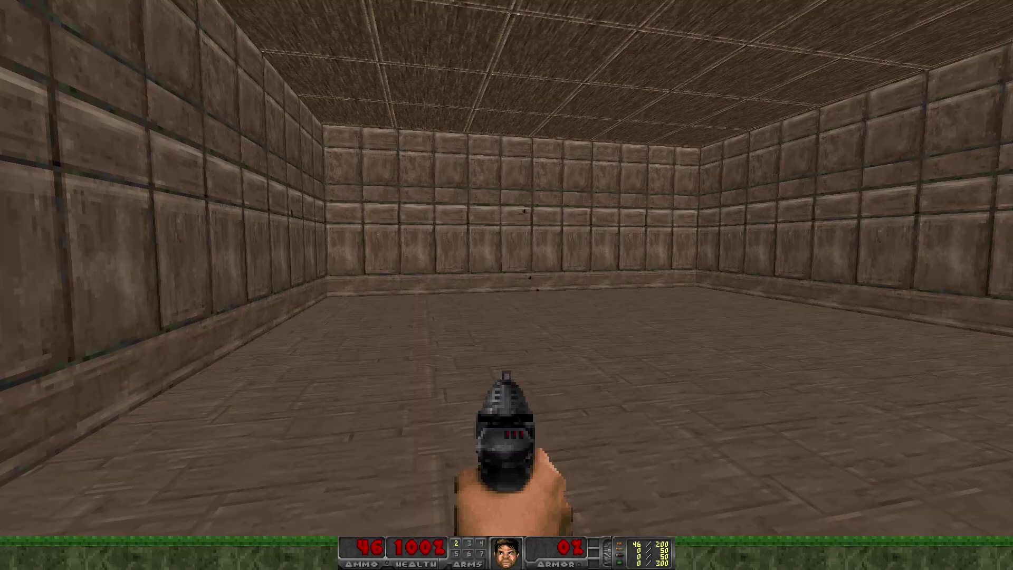
key(w)
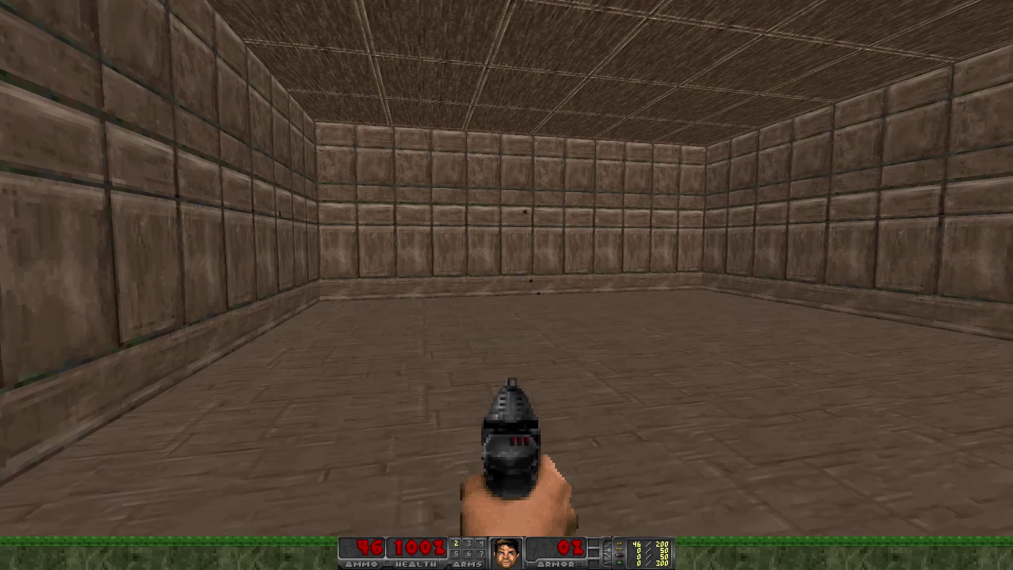
key(s)
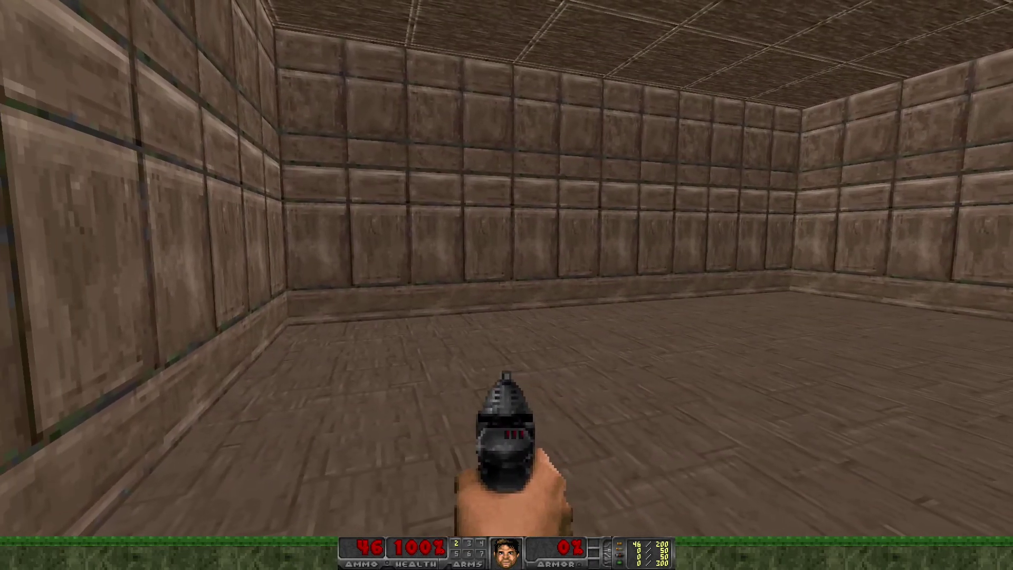